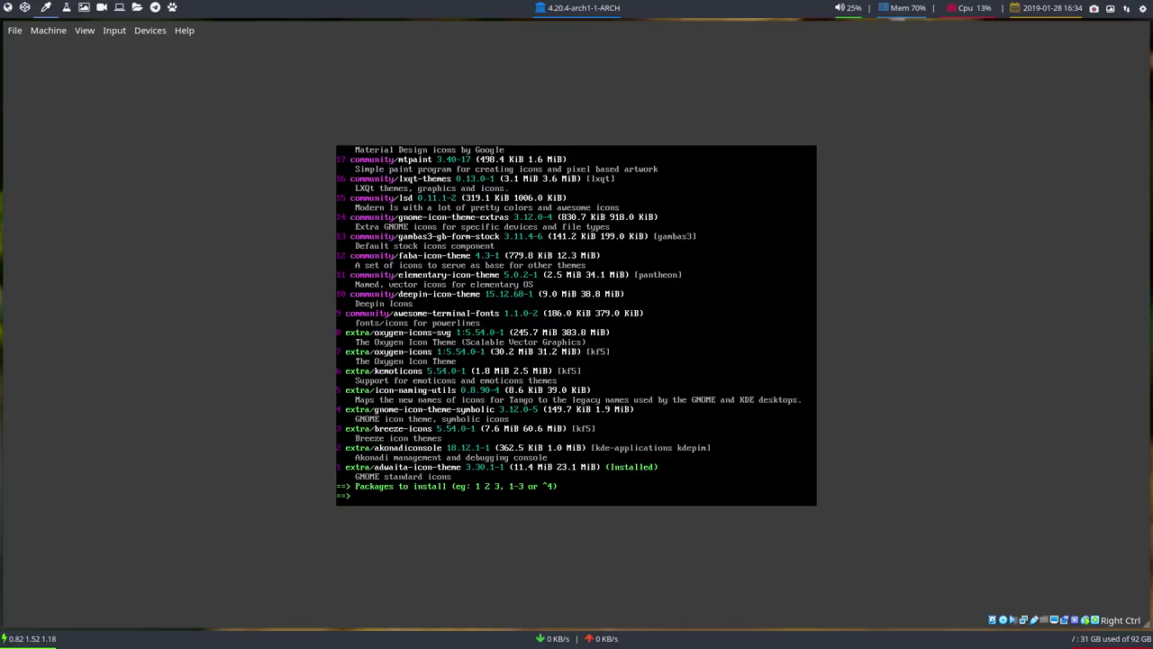
Abort the yay package prompt, show system info with neofetch, and confirm no updates via pksyua
key("ctrl+c")
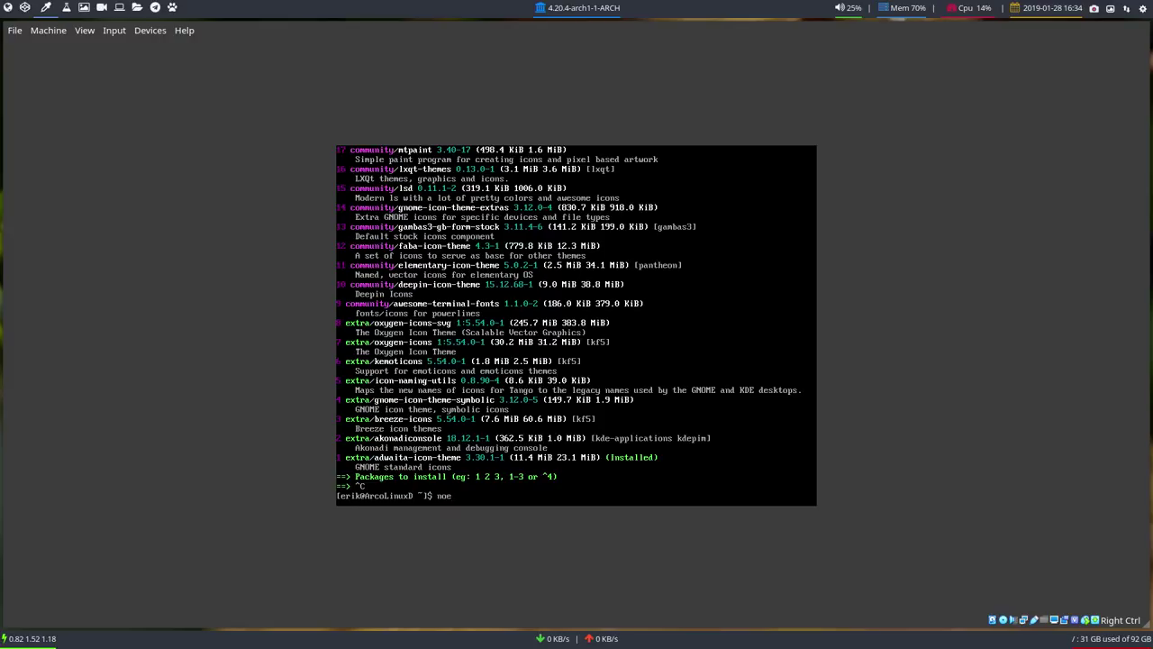
type("tch")
key("Return")
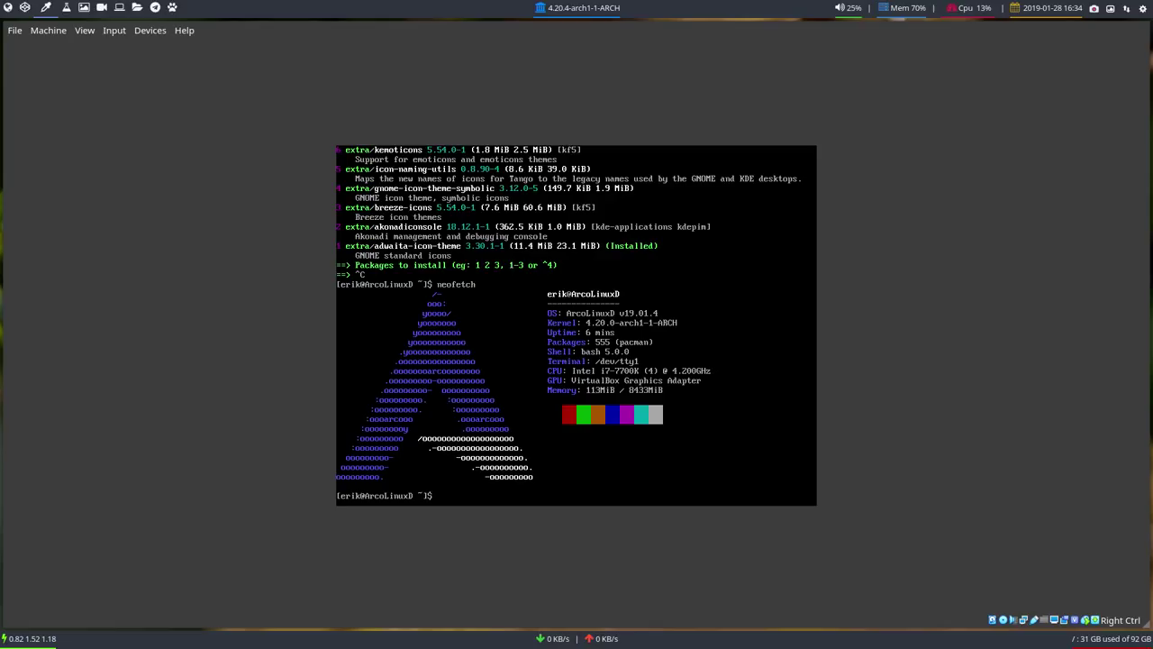
type("pksyua")
key("Return")
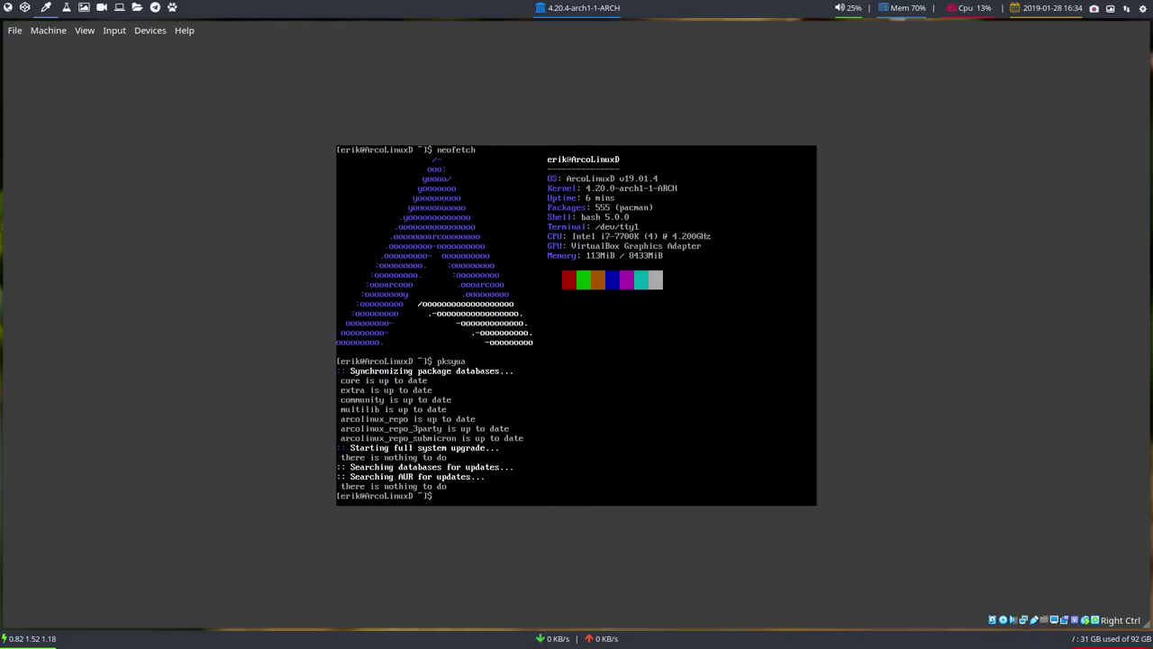
Enter a sudo reboot command to restart the guest
type("su")
type(" or")
type("e")
key("BackSpace")
key("BackSpace")
key("BackSpace")
key("BackSpace")
type("rebot")
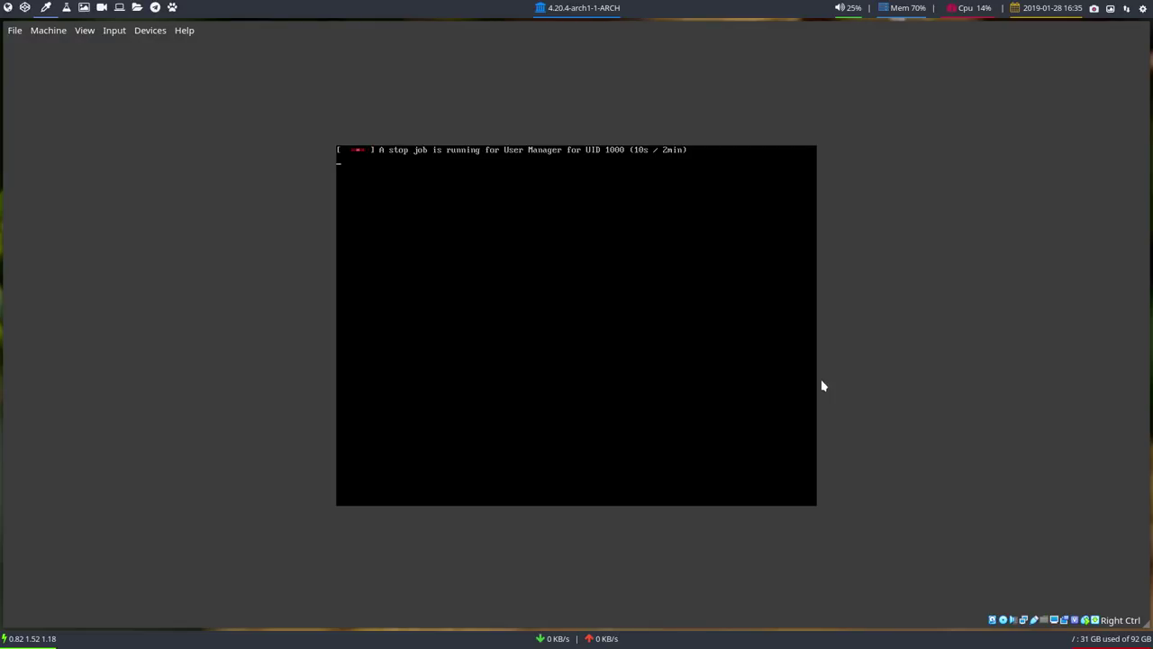
Force-reset the stuck ArcoLinuxD guest and move to Power Off in the live boot menu
key("ctrl+r")
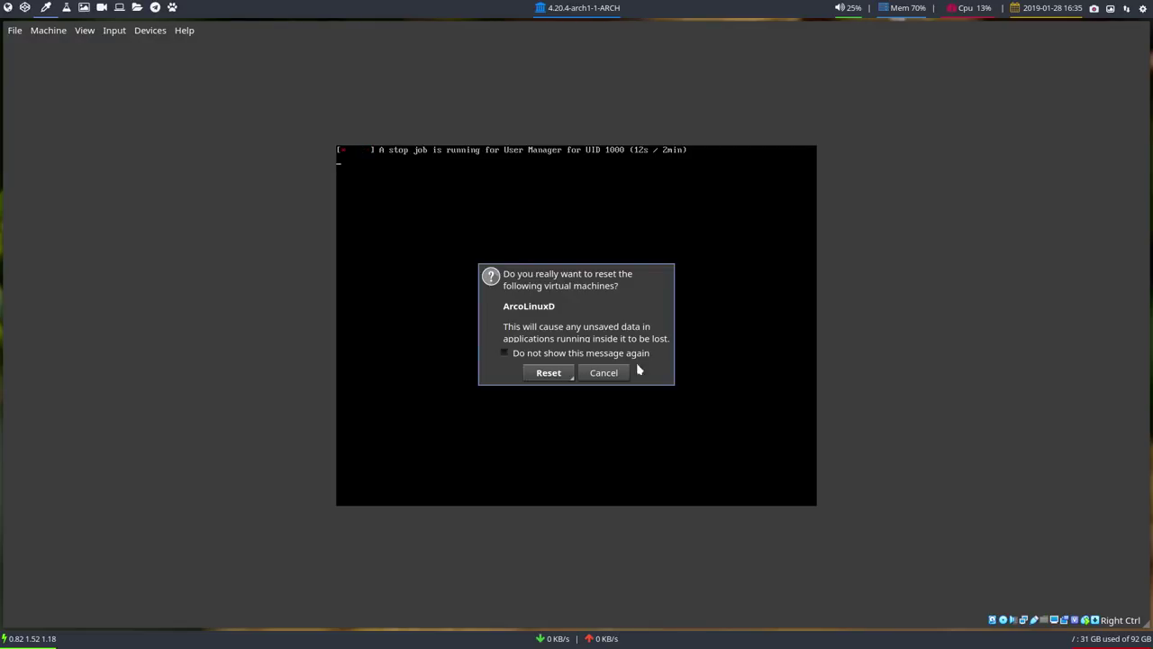
left_click(572, 356)
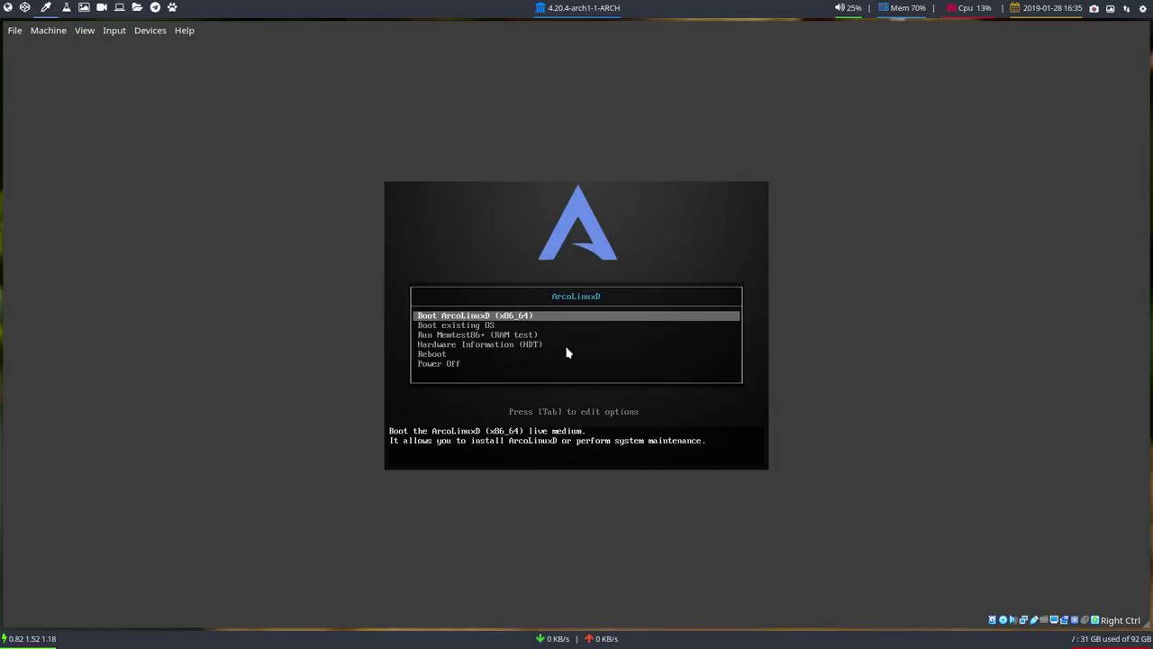
key("Down")
key("Down")
key("Down")
key("Down")
key("Down")
Power off the live session, eject the ISO from ArcoLinuxD's optical drive, and start the machine
key("Return")
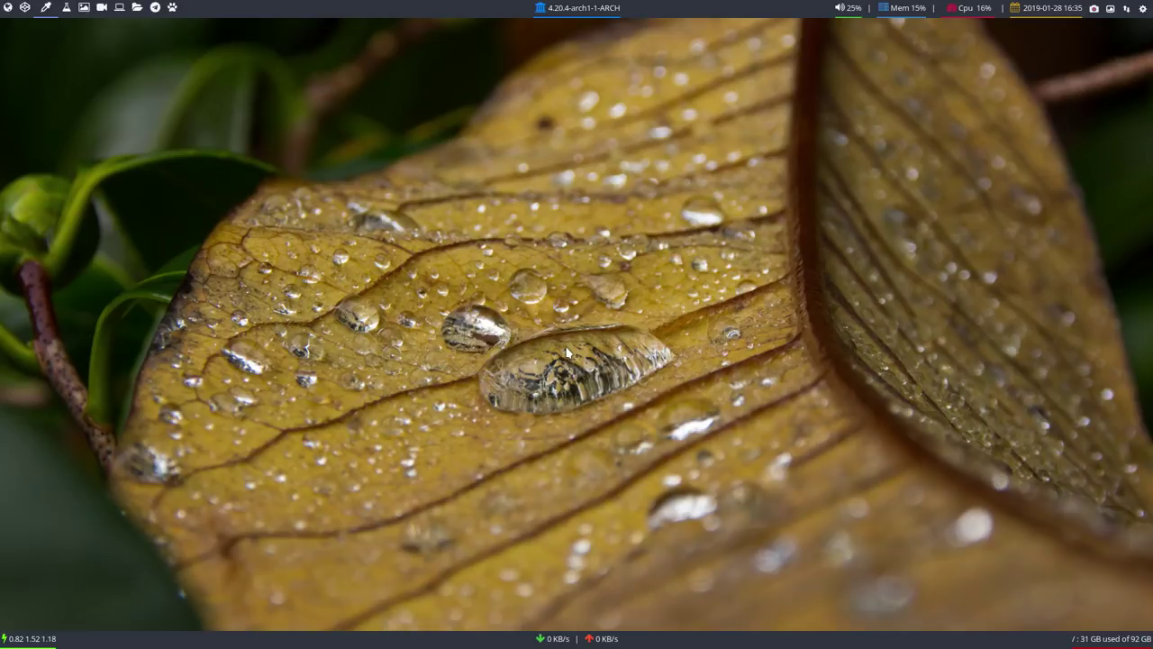
left_click(80, 8)
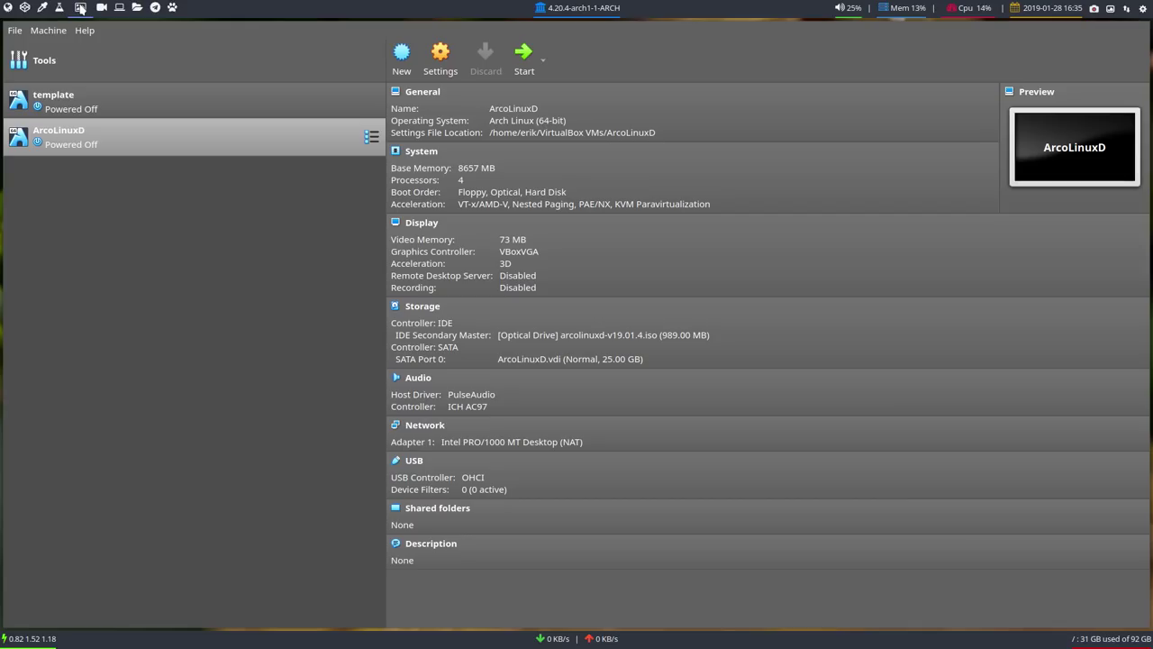
left_click(578, 338)
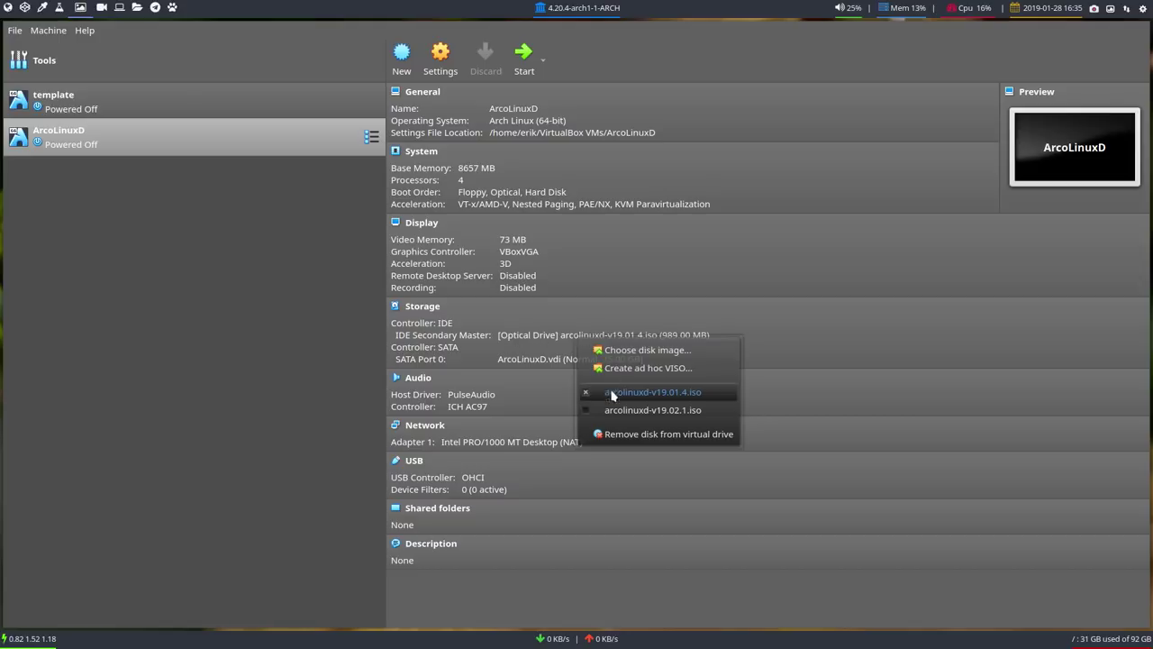
left_click(631, 433)
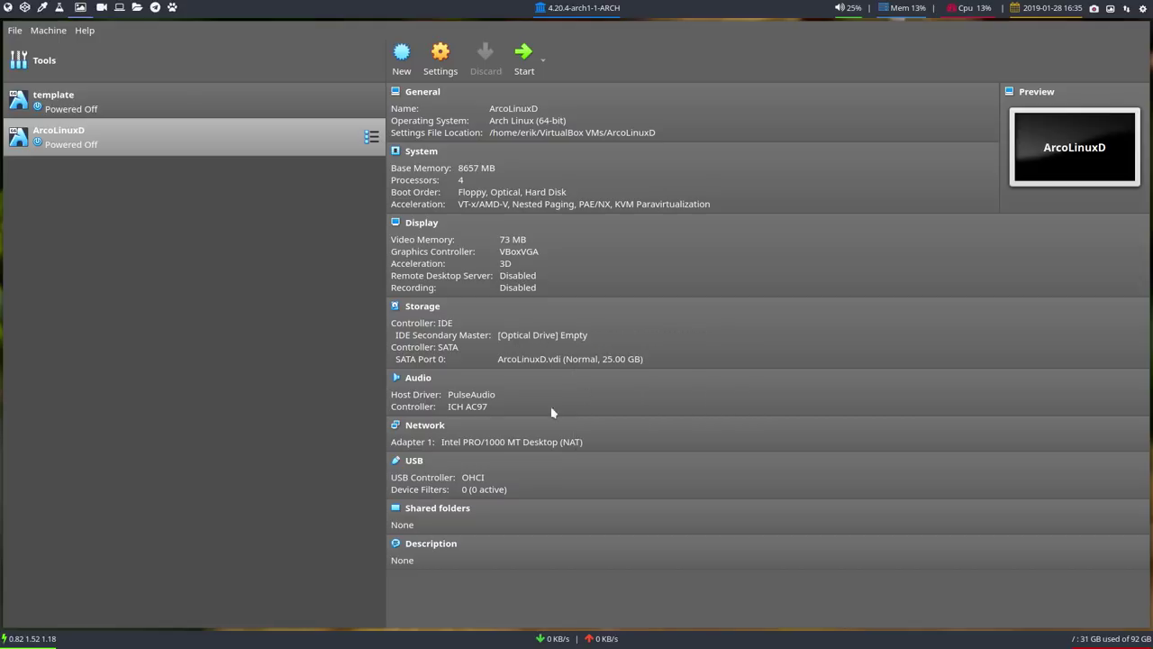
double_click(150, 132)
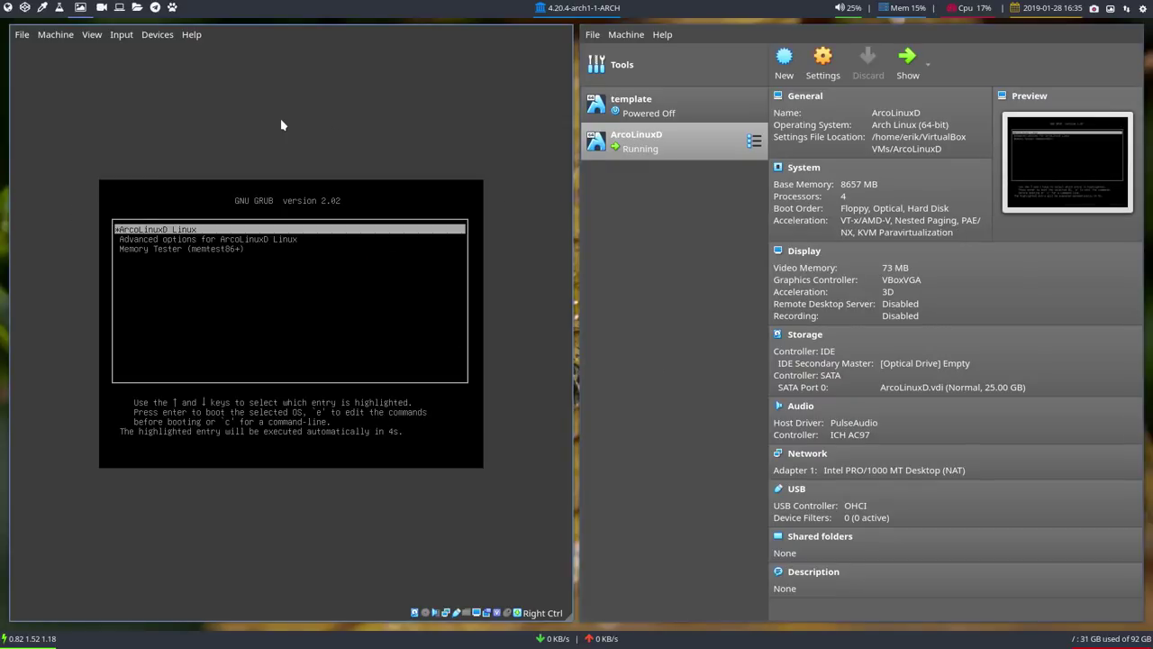
Halt the GRUB countdown, enlarge the VM window to full size, and return to the booting guest
key("Up")
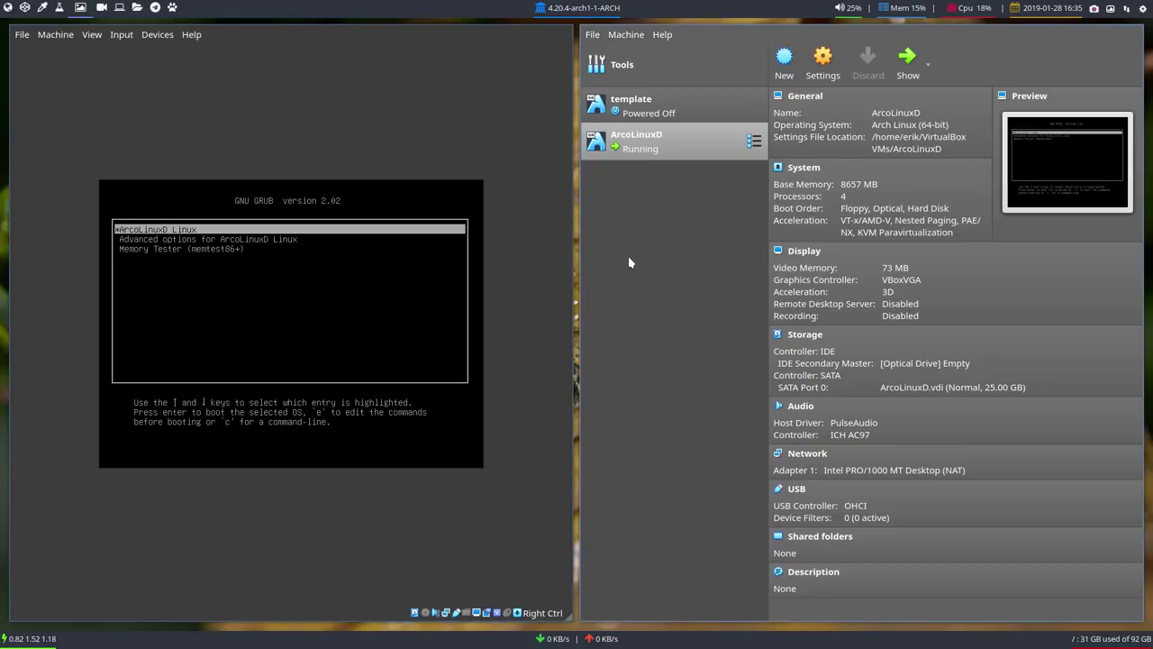
key("super+f")
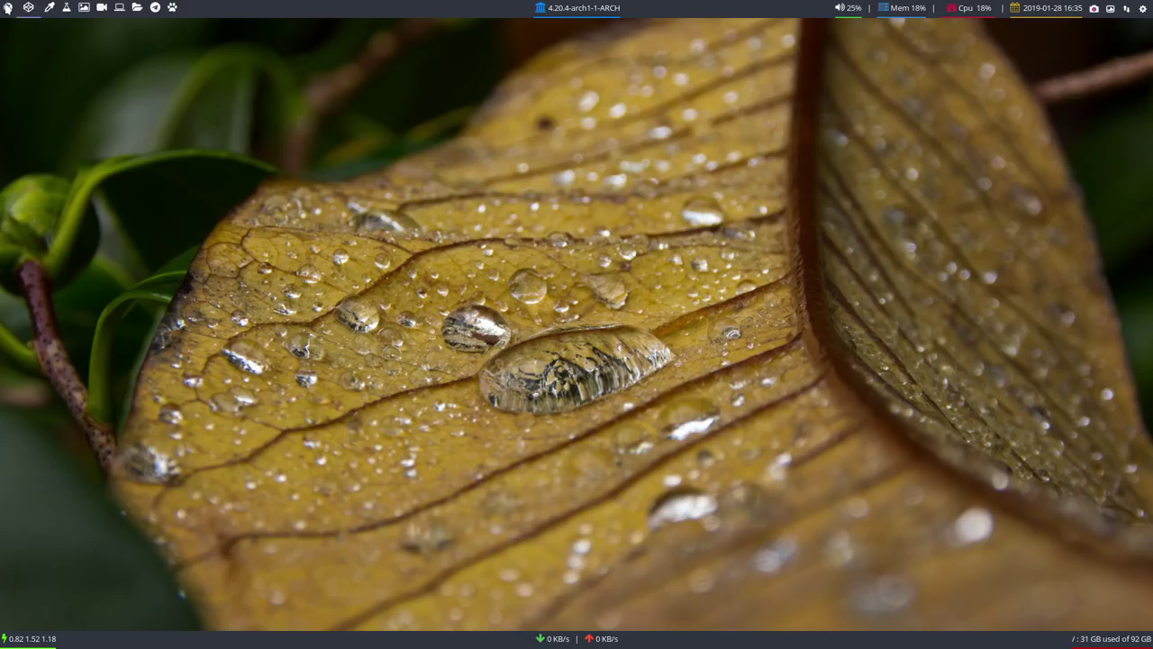
left_click(46, 8)
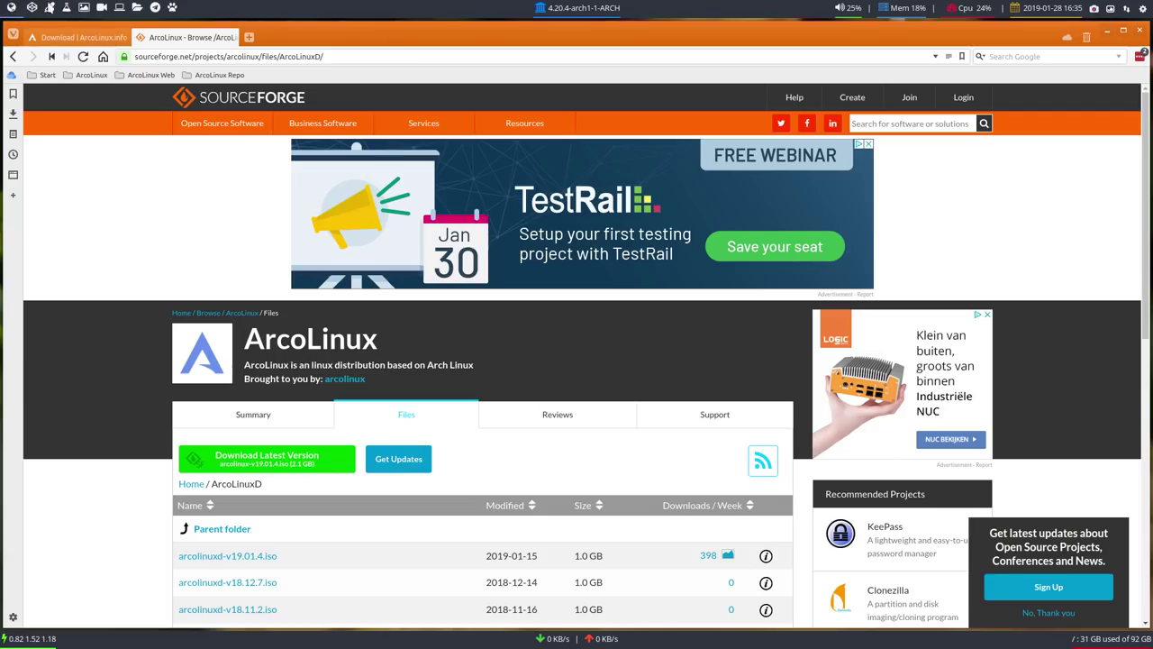
left_click(80, 8)
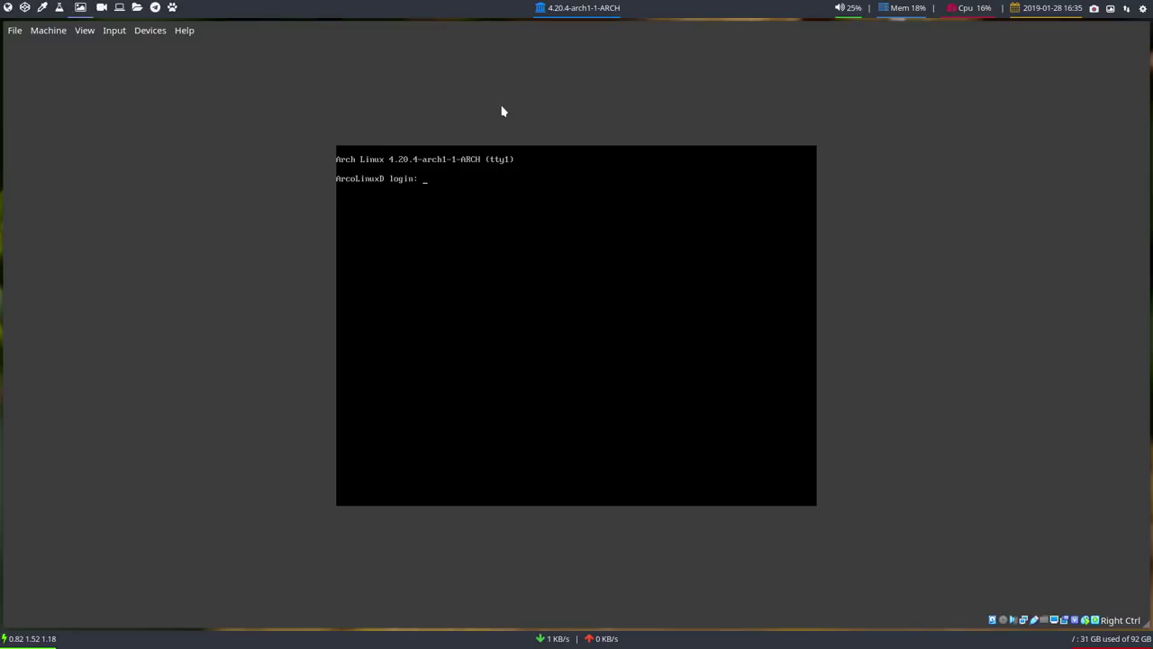
type("erik")
key("Return")
key("Return")
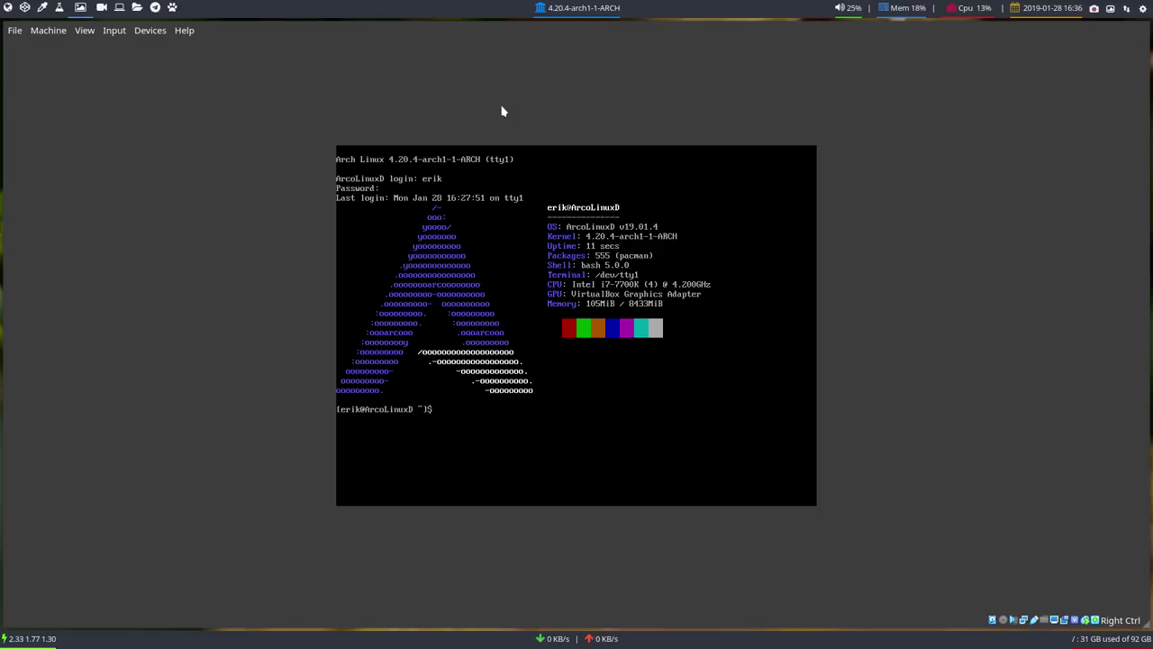
type("sudo")
key("BackSpace")
key("BackSpace")
key("BackSpace")
type("one https:")
type("//github.")
type("com/arcolin")
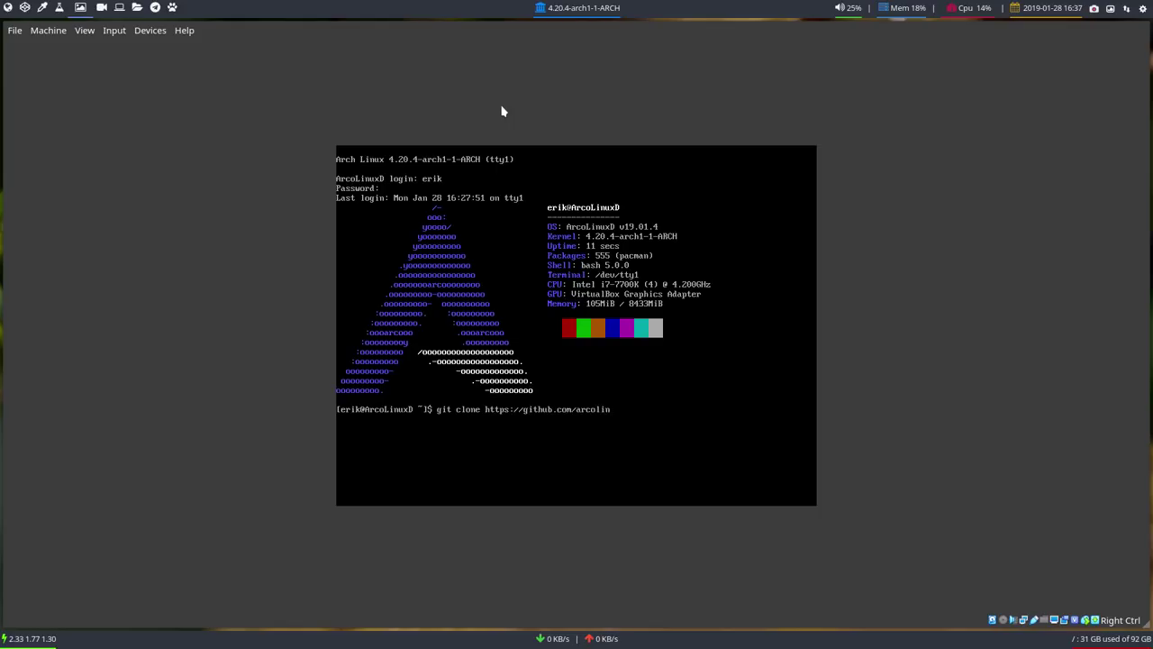
type("ux")
type("d/")
type("arco")
type("-xfce")
key("Return")
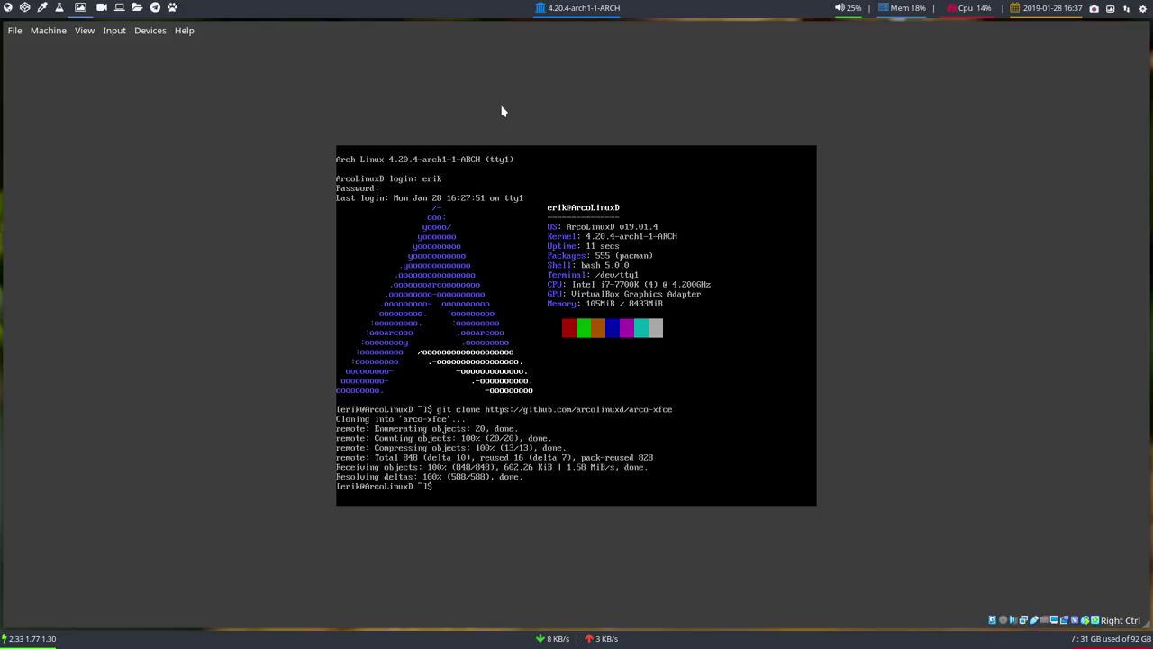
Enter arco-xfce, list its scripts, and run 000-use-all-cores-makepkg-conf-v3.sh with sudo
type("cd")
type(" a")
key("Tab")
key("Return")
type("ls")
key("Return")
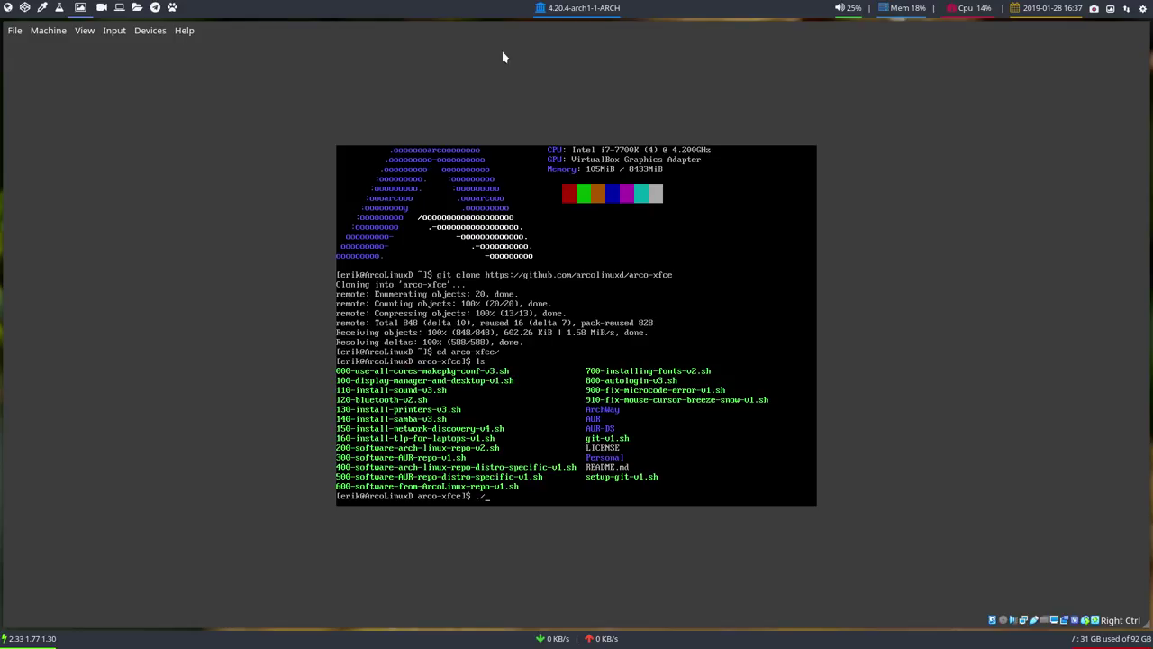
type("/0")
key("Tab")
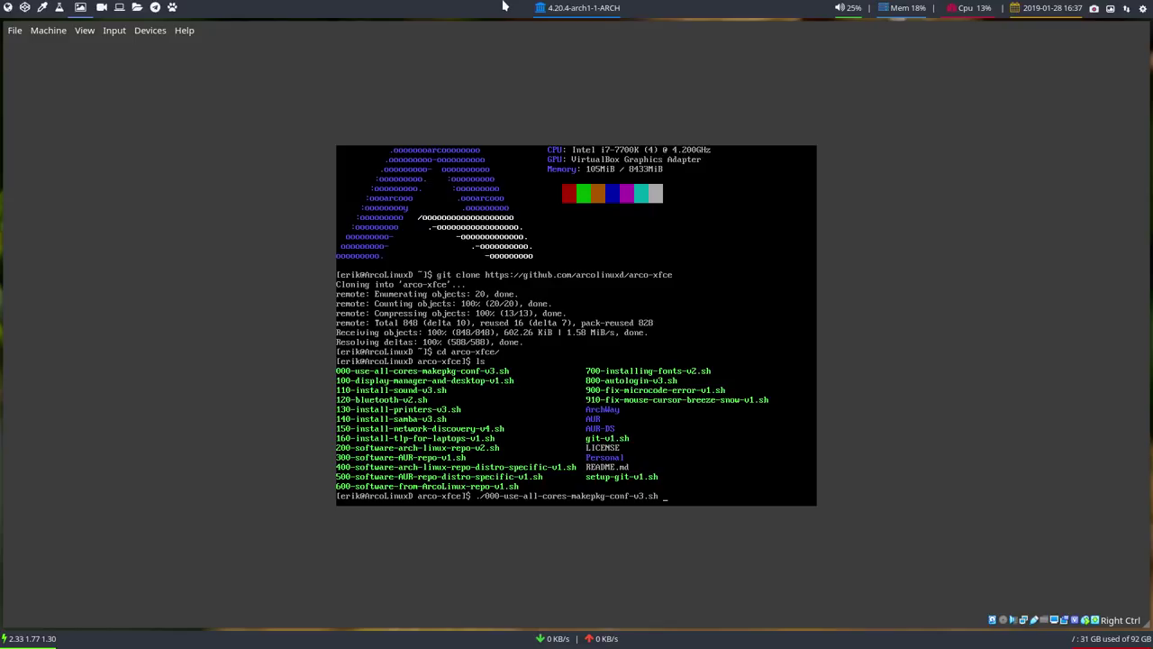
key("Return")
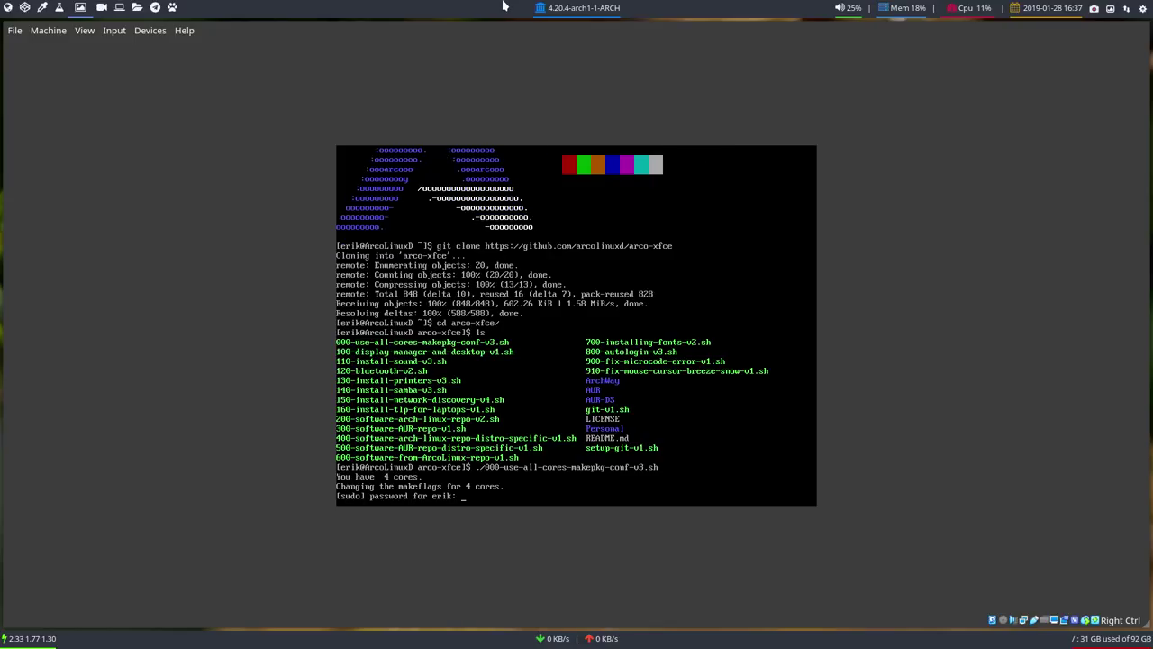
key("Return")
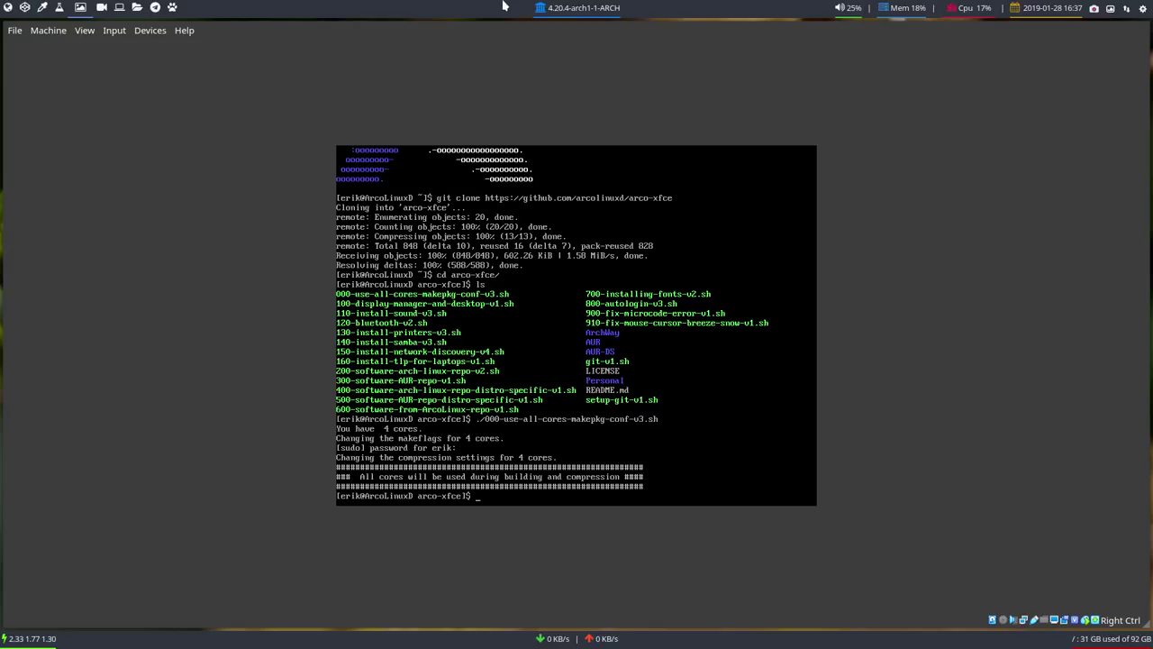
Run 100-display-manager-and-desktop-v1.sh to install LightDM and the XFCE desktop
type("./10")
key("Tab")
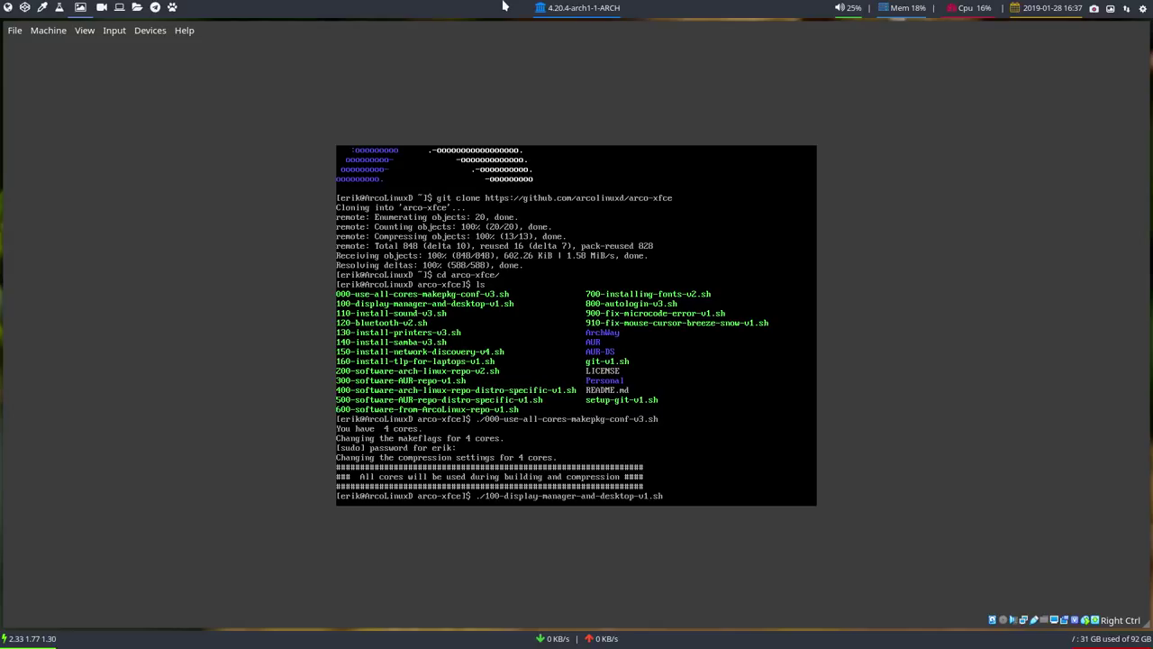
key("Return")
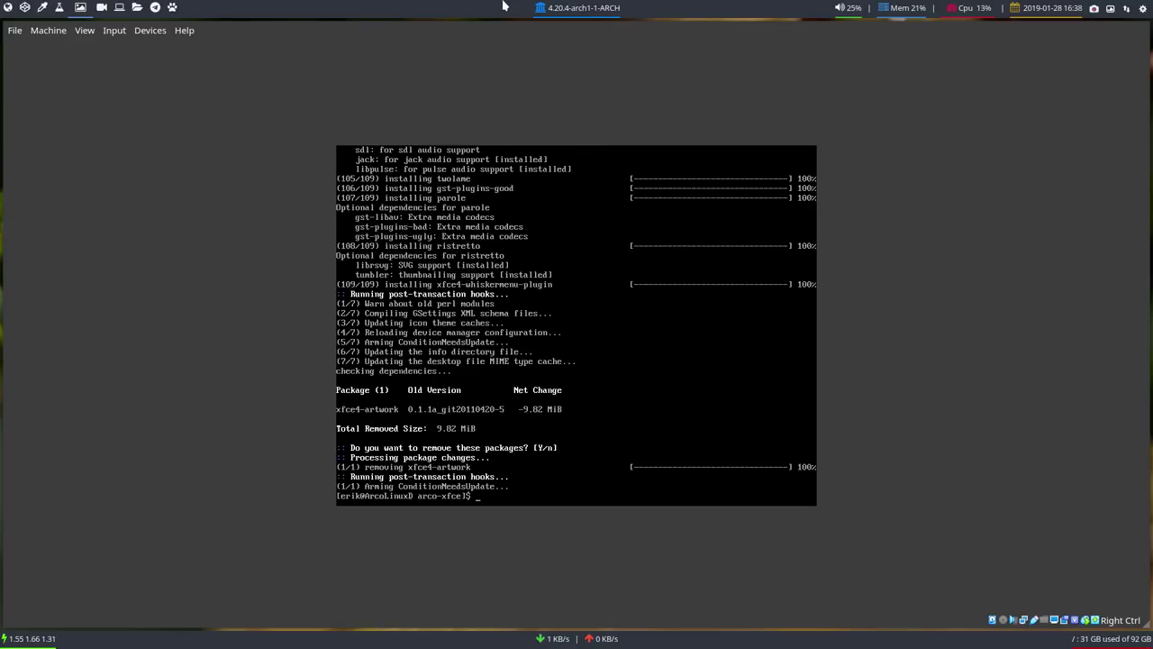
Reboot with sudo reboot and log into XFCE at the LightDM greeter with the password
type("suedo reb")
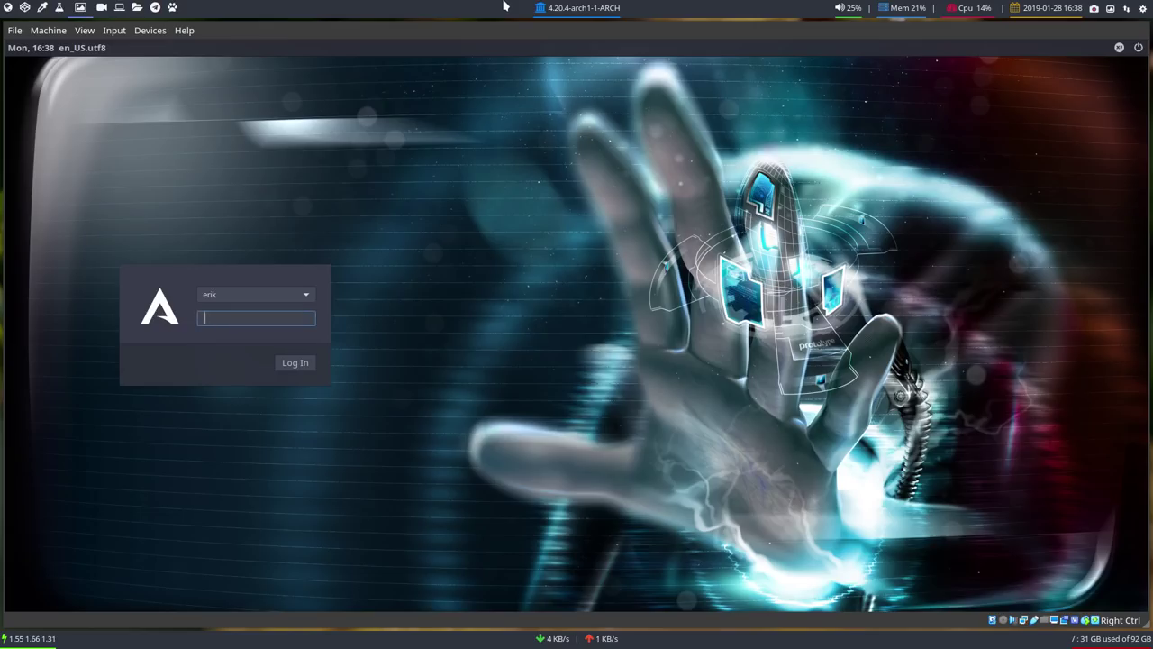
type("••••")
key("Return")
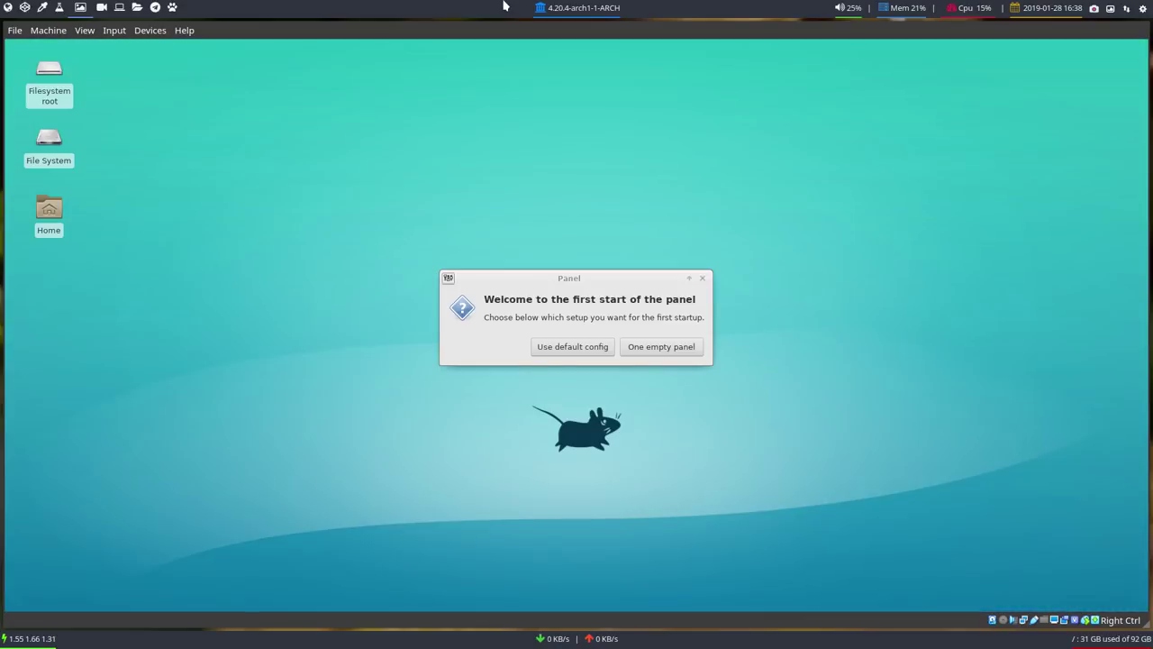
left_click(588, 345)
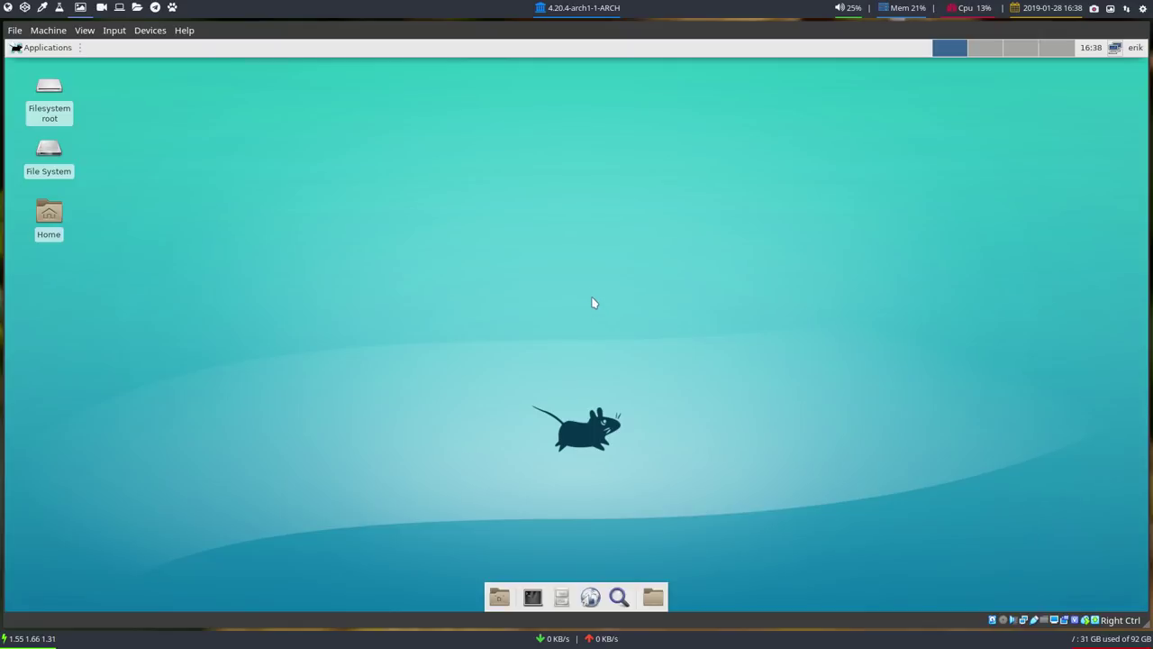
left_click(54, 52)
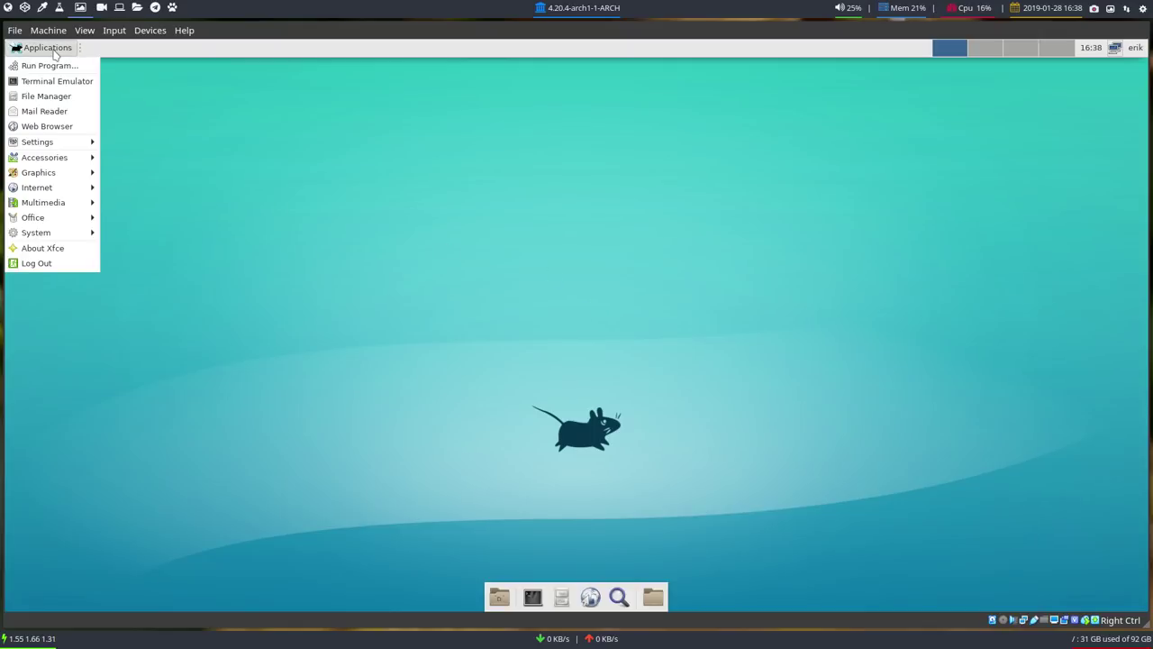
left_click(175, 120)
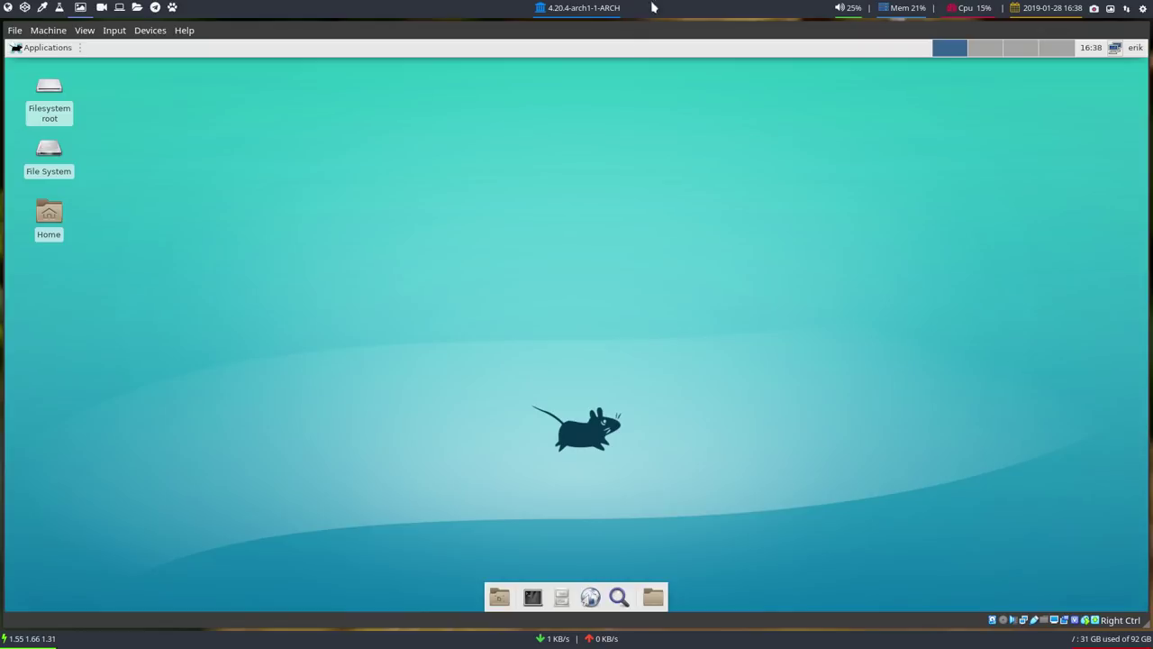
right_click(990, 51)
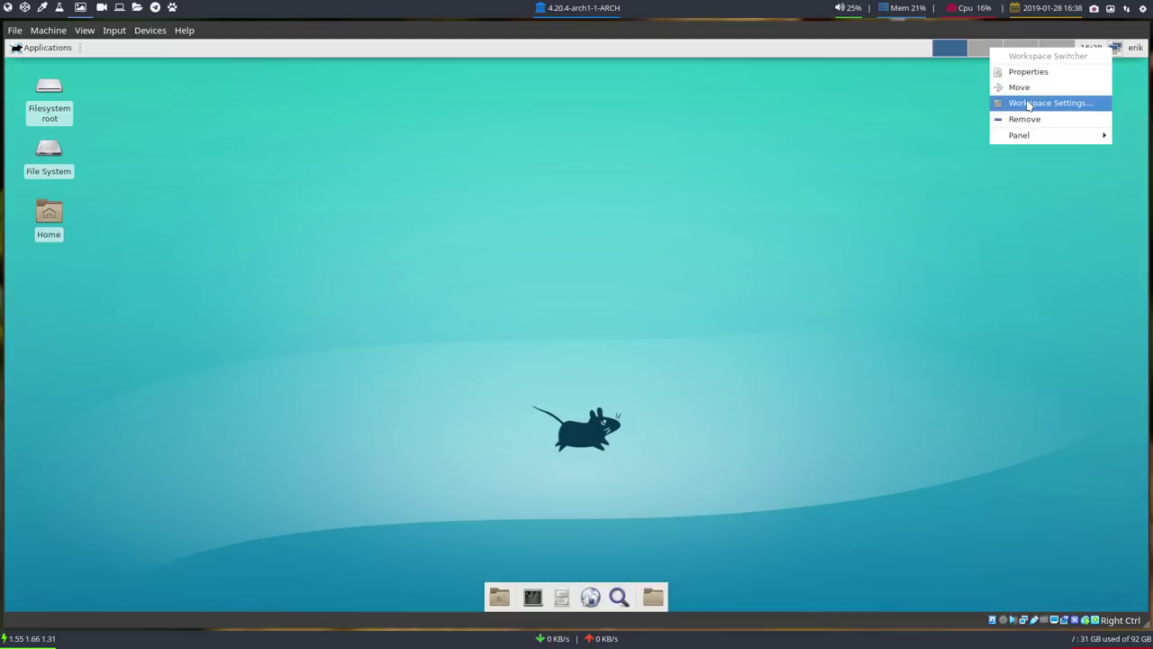
left_click(577, 379)
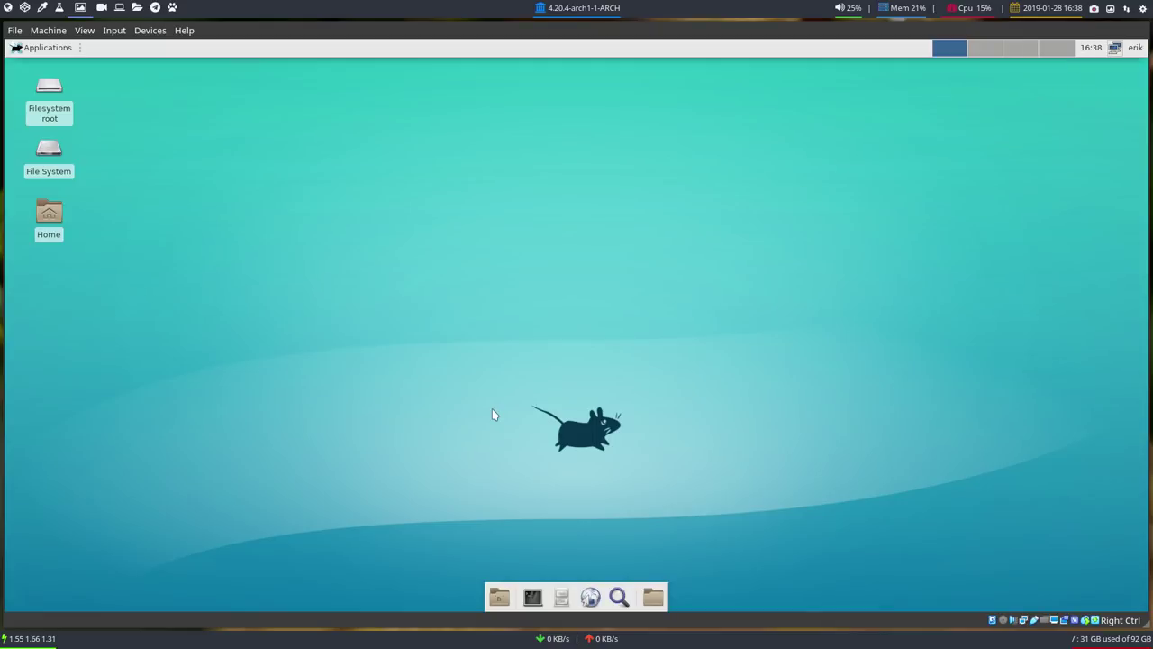
Open the Home folder, launch a terminal, and attempt a git clone of arco-bspwm
double_click(40, 210)
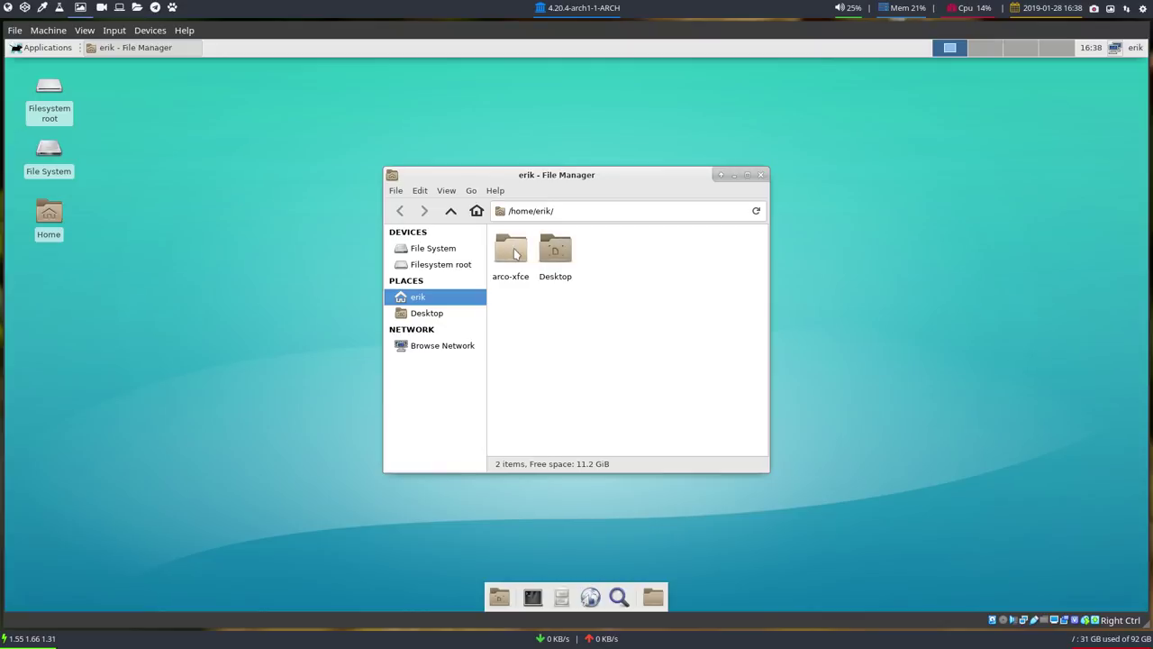
left_click(516, 254)
right_click(559, 338)
left_click(694, 394)
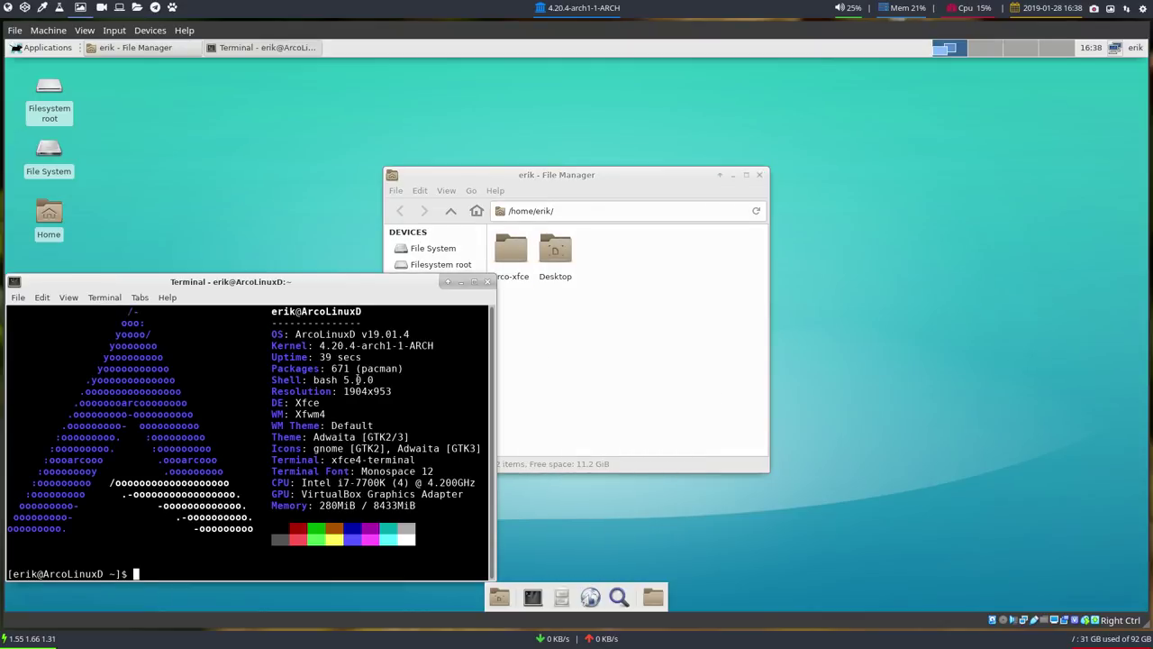
type("git clone ")
type("ht")
type("tps://")
type("github")
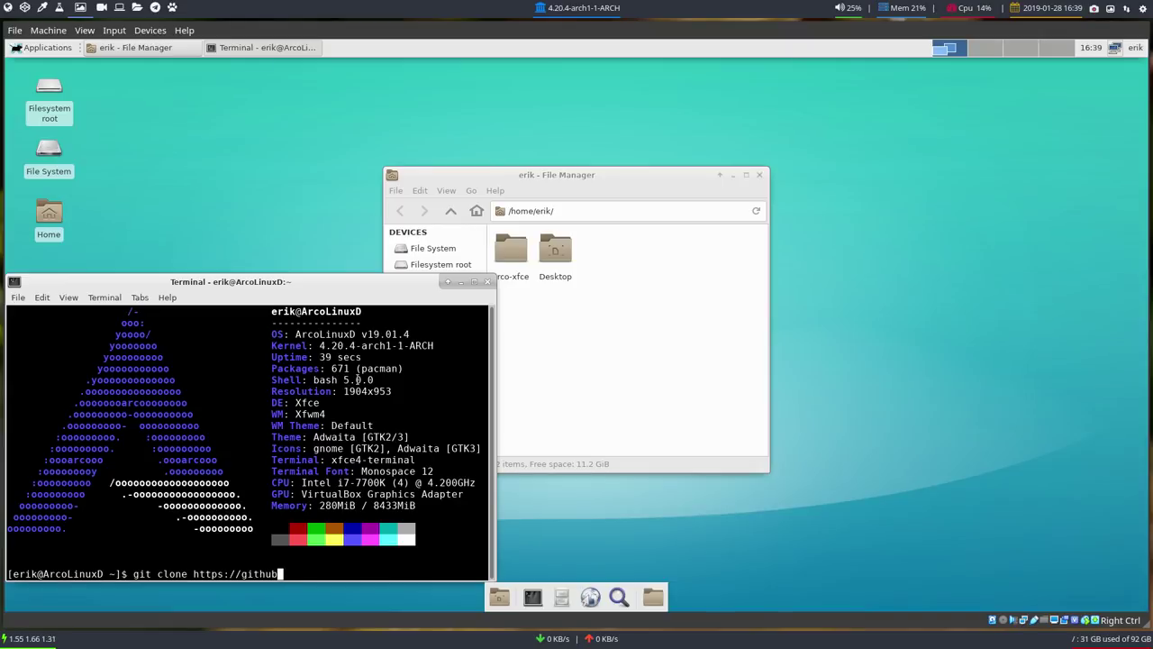
type(".com/arcolin")
type("ux/arcolinuxd")
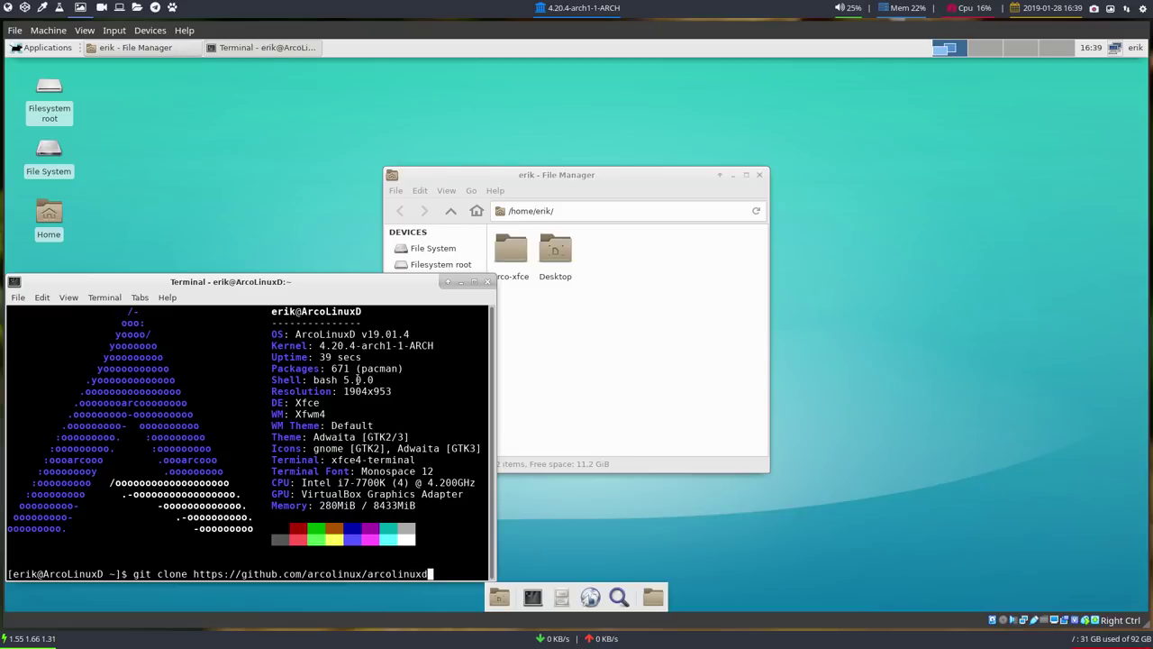
type("/arco")
type("-bsp")
type("wm")
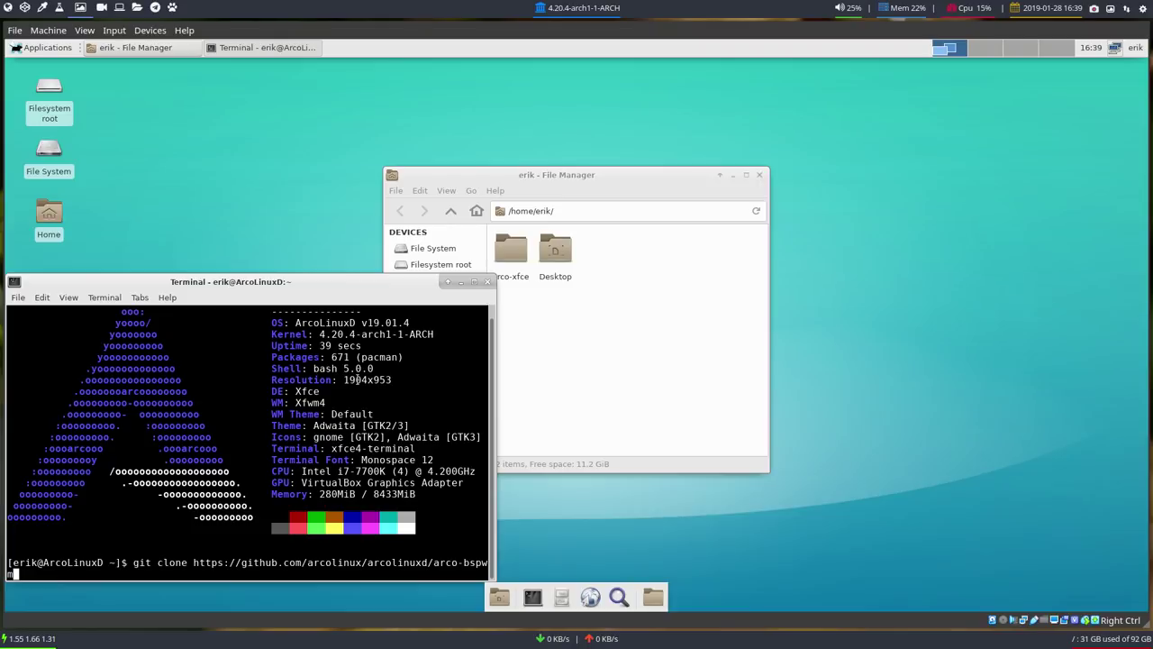
key("Return")
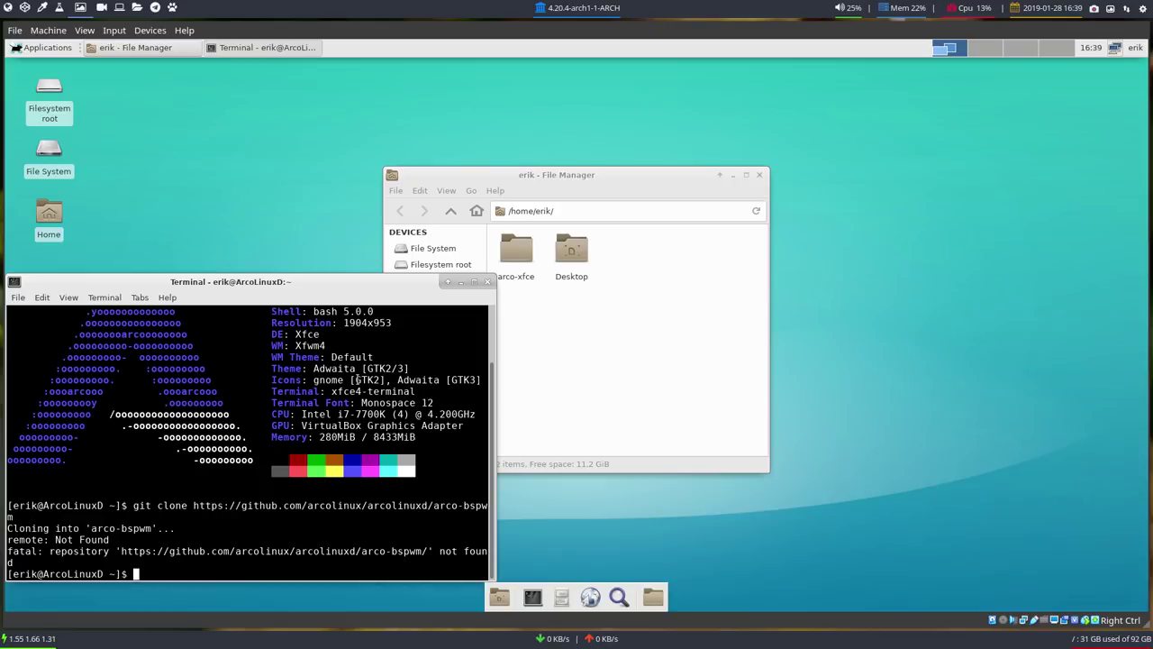
Correct the clone URL to github.com/arcolinuxd/arco-bspwm and rerun it successfully
key("Up")
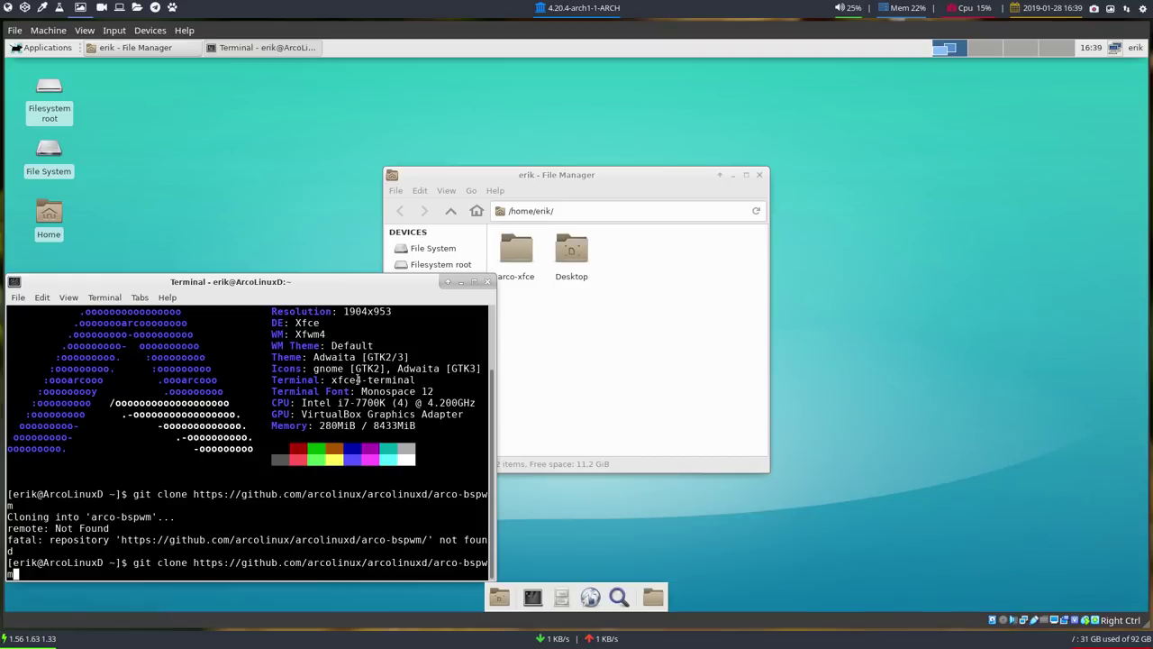
key("BackSpace")
double_click(378, 285)
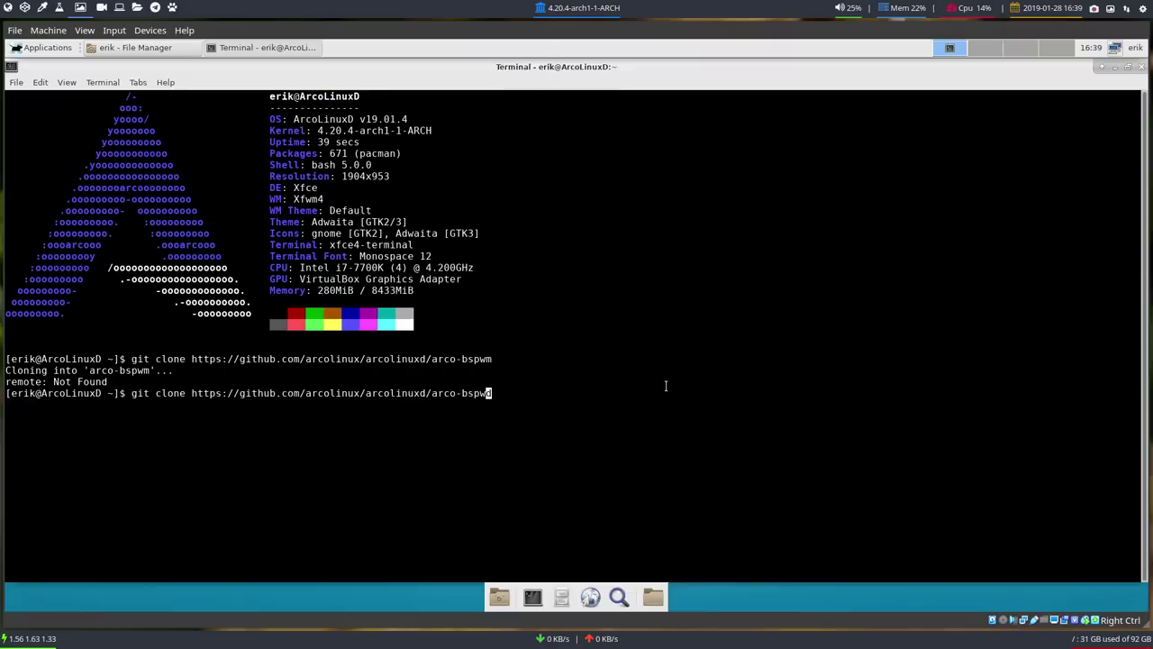
key("ctrl+c")
key("Up")
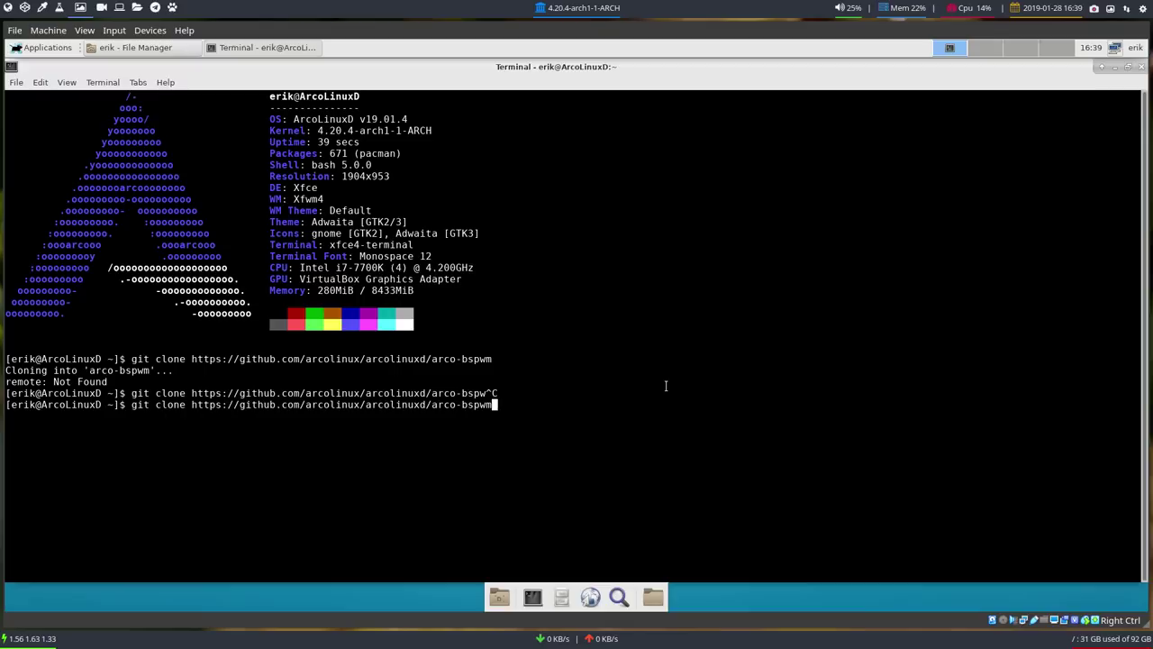
key("Return")
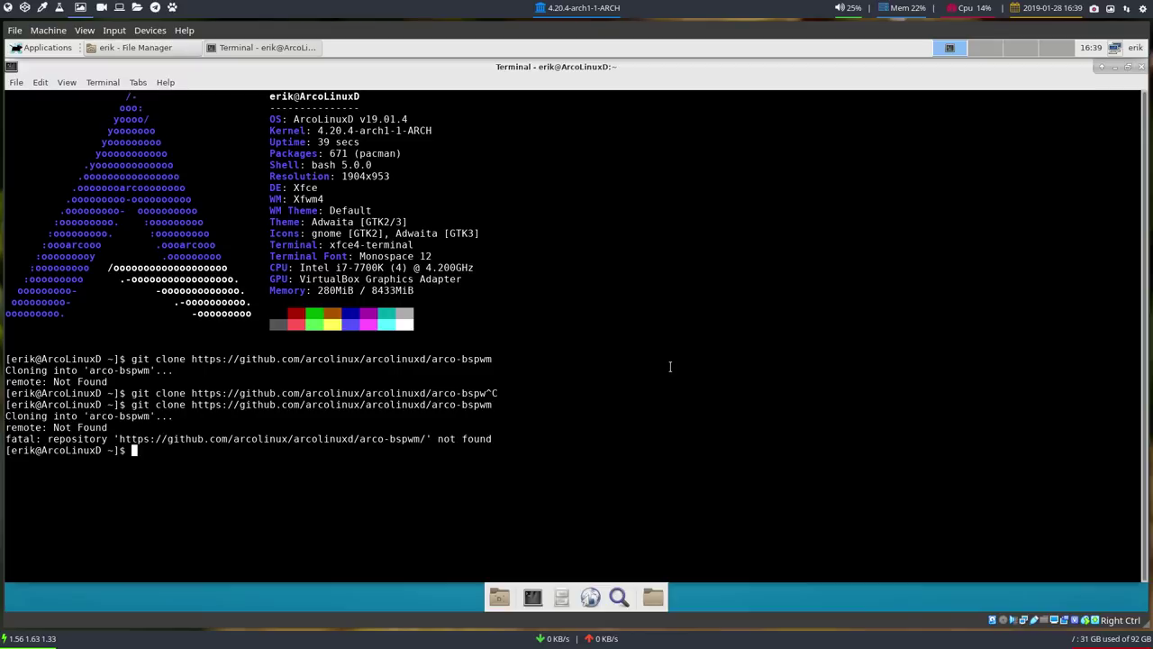
left_click(1093, 13)
key("Up")
key("Left")
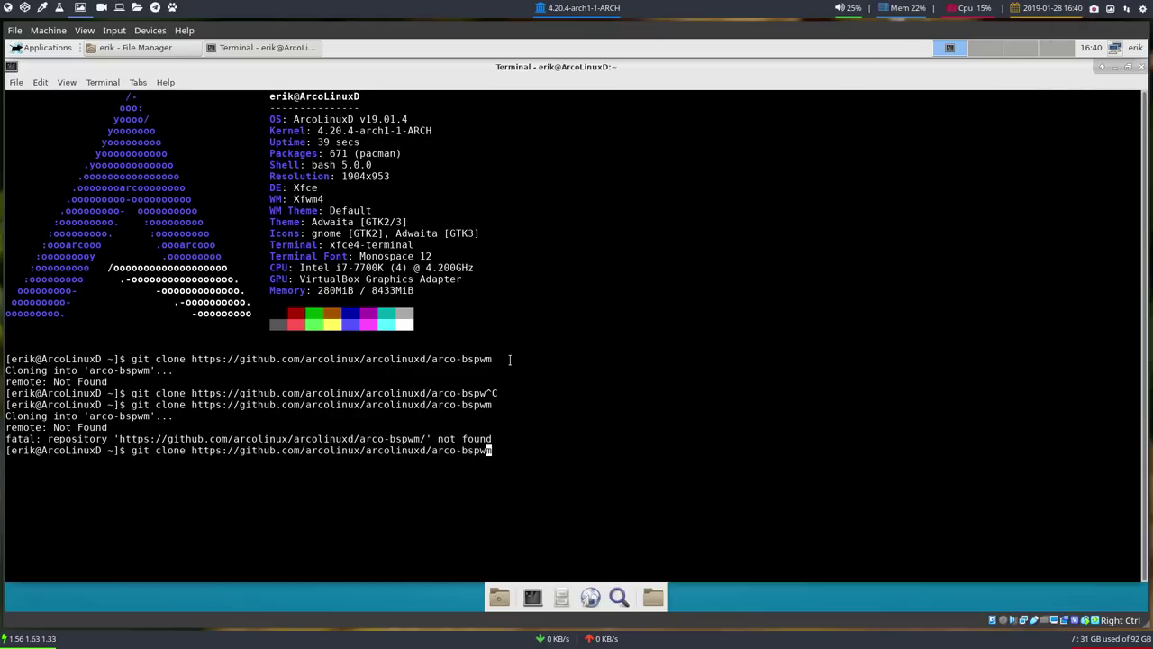
key("Left")
key("Left")
key("Left")
key("Left")
key("Left")
key("Left")
key("Left")
key("Left")
key("Left")
key("BackSpace")
key("BackSpace")
key("BackSpace")
key("BackSpace")
key("BackSpace")
key("BackSpace")
key("BackSpace")
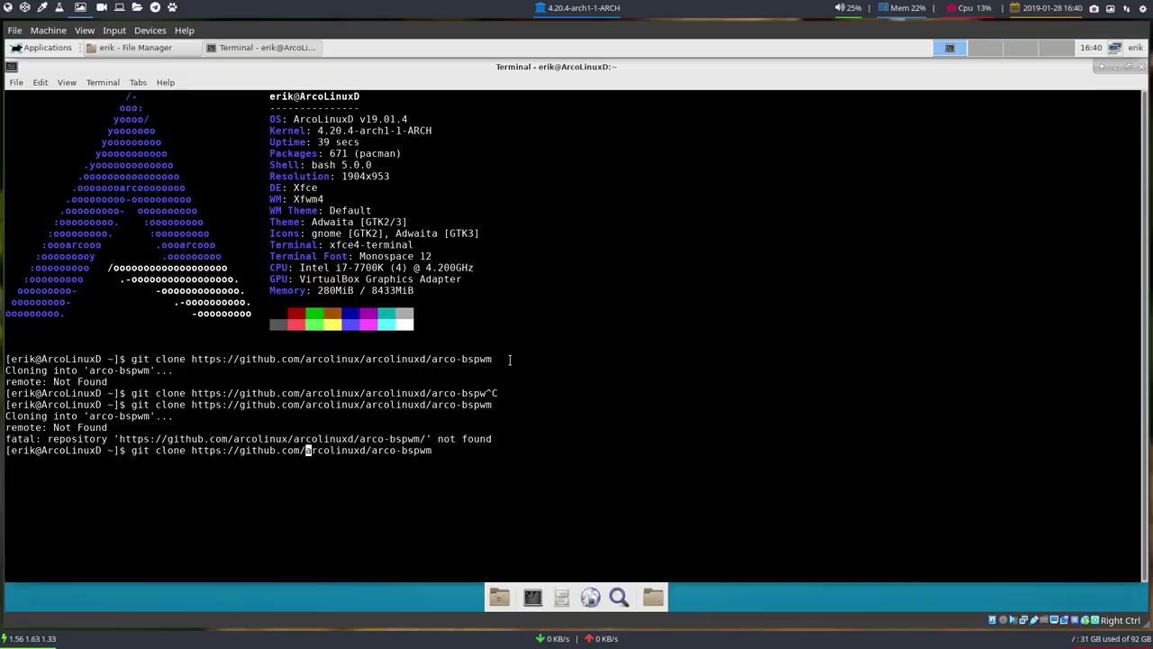
key("Return")
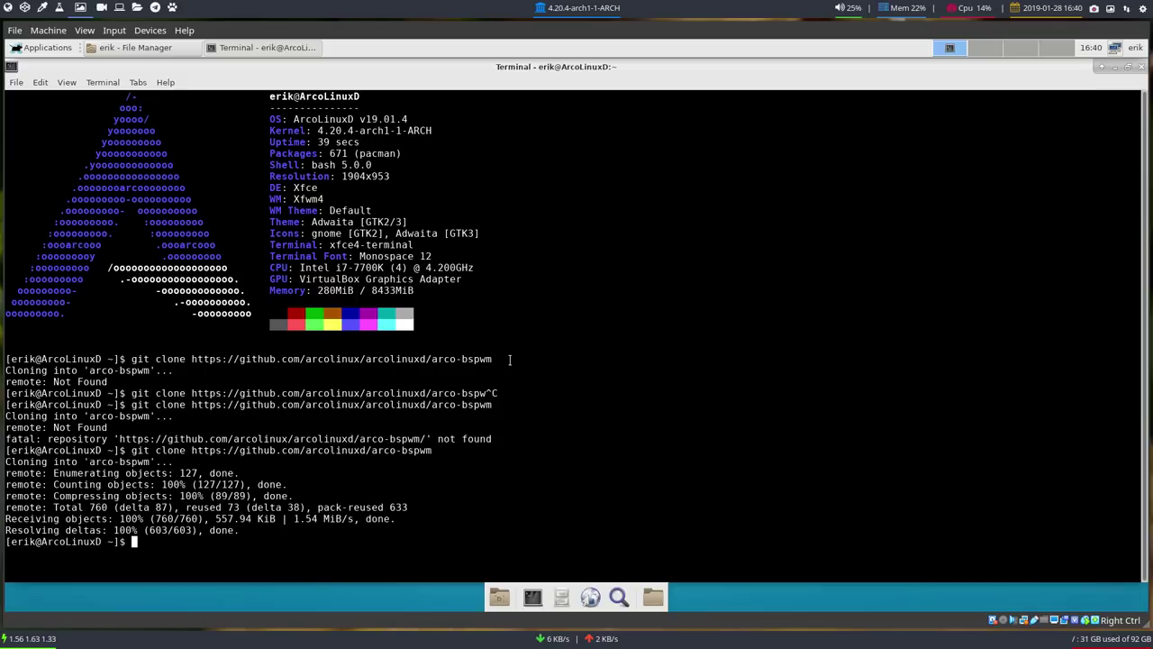
Enter the arco-bspwm folder and list its setup scripts
type("c")
type("d arco-")
type("bs")
key("Tab")
key("Return")
type("ls")
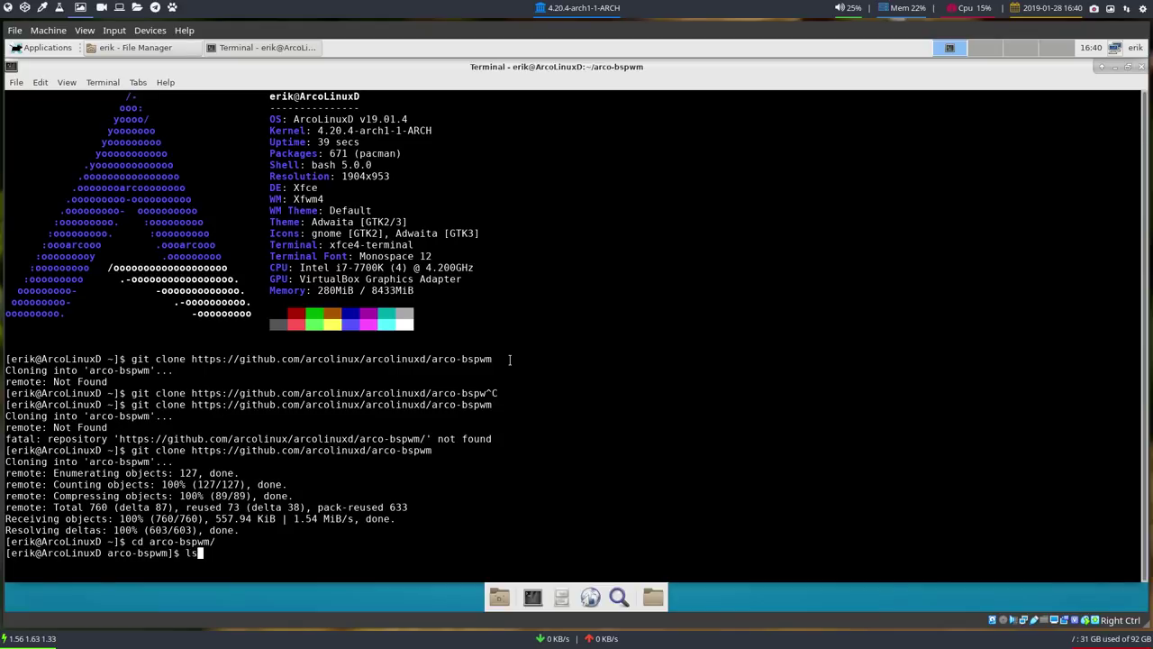
key("Return")
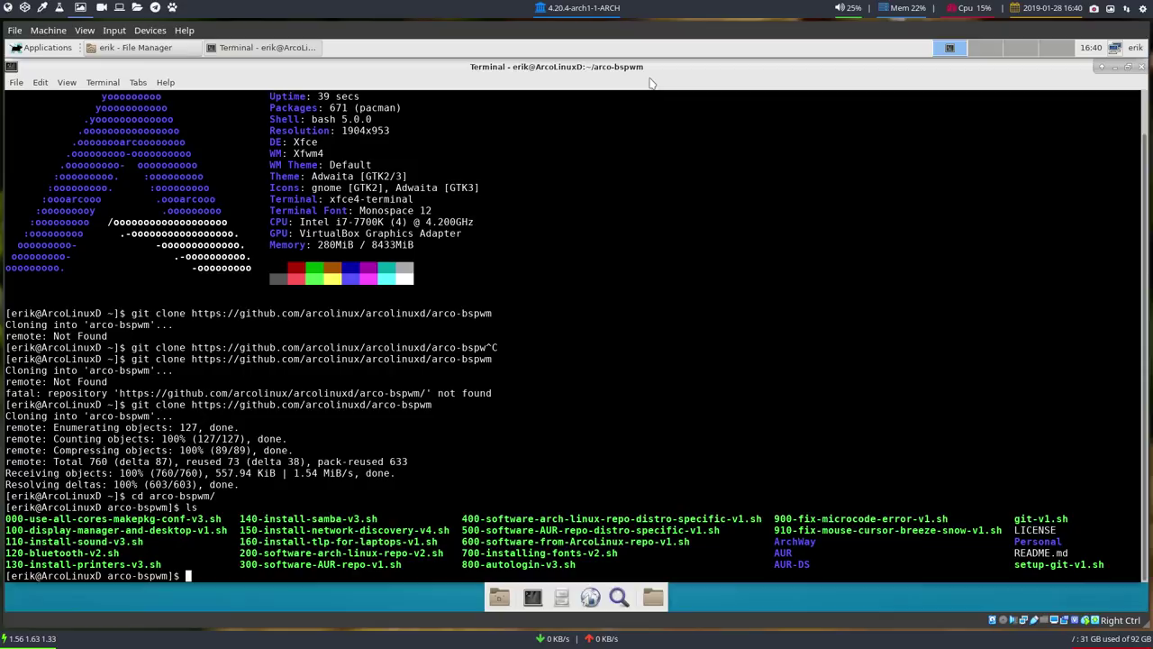
mouse_move(602, 68)
left_mouse_down()
mouse_move(54, 219)
mouse_move(0, 222)
left_mouse_up()
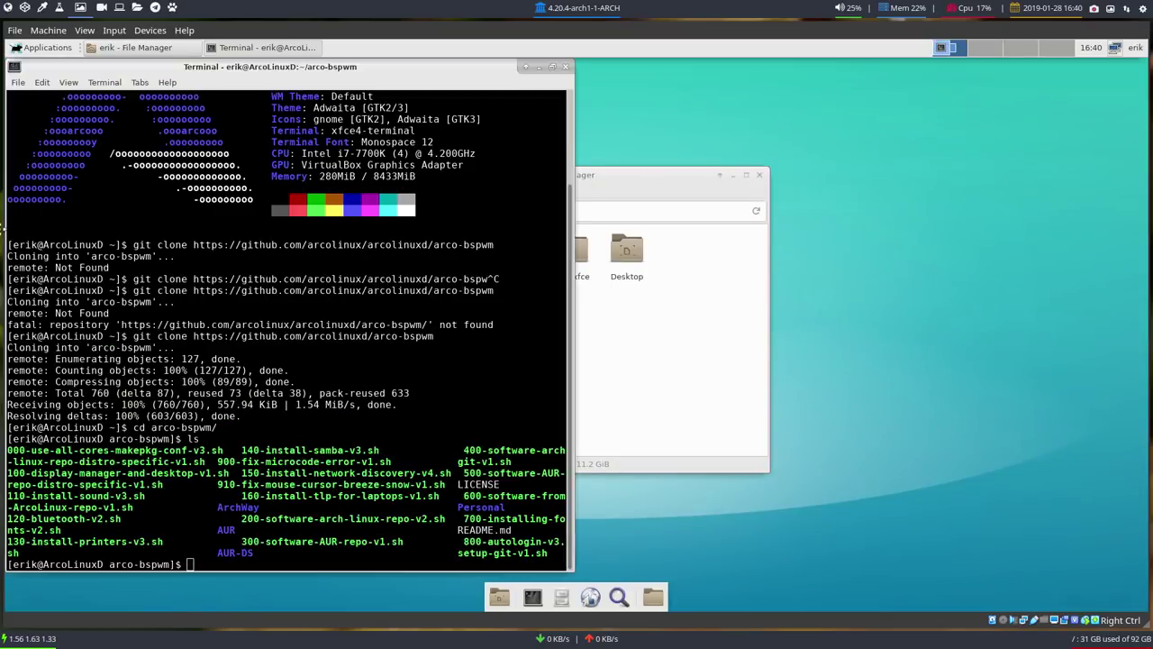
left_click_drag(594, 183, 1151, 271)
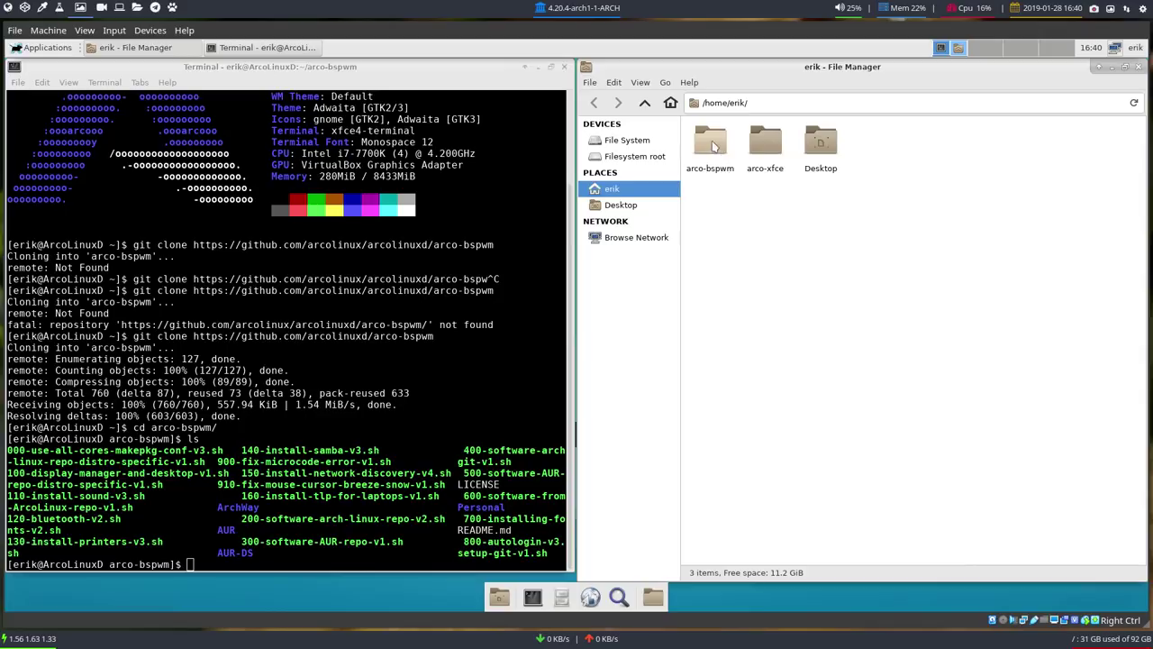
double_click(710, 142)
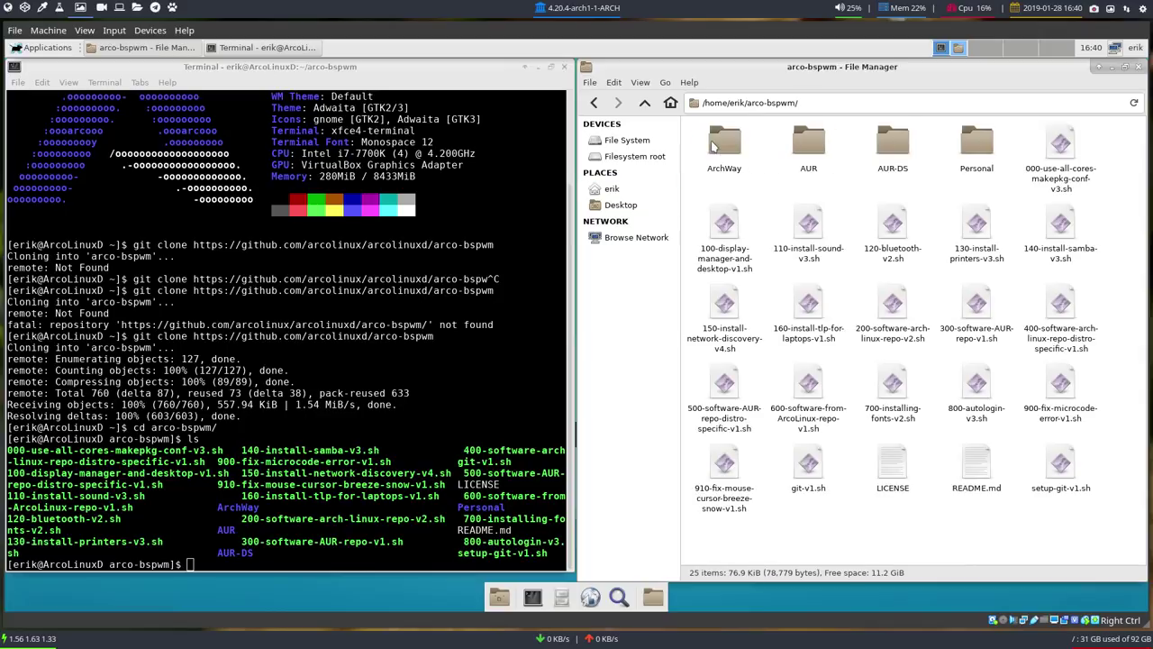
left_click(732, 228)
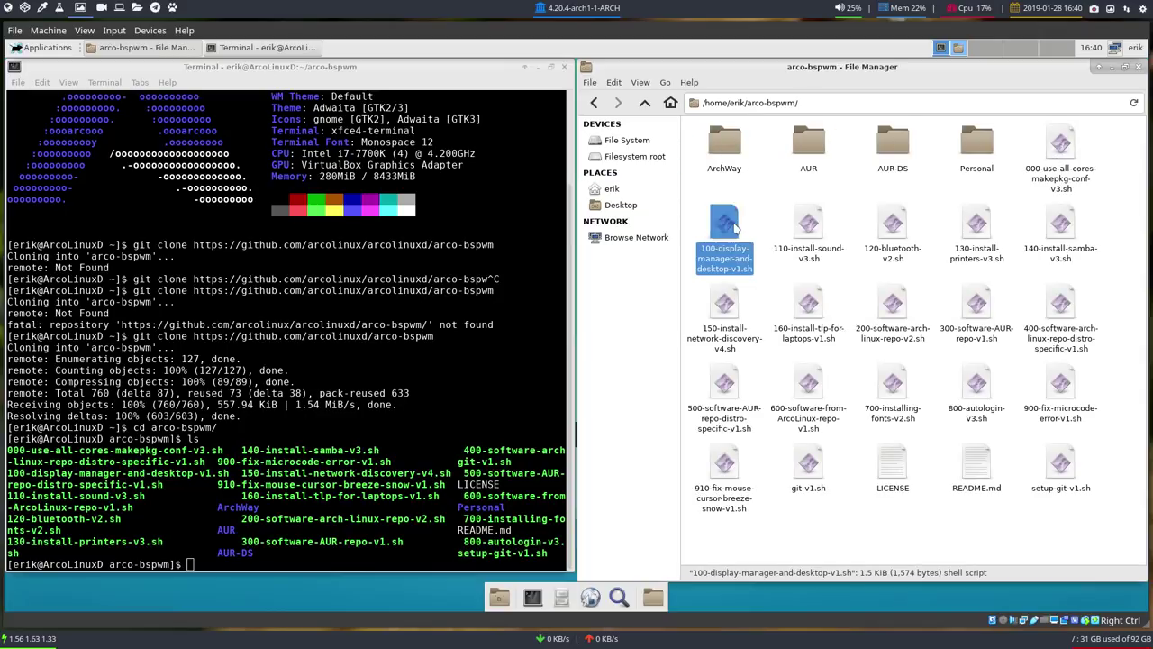
right_click(734, 226)
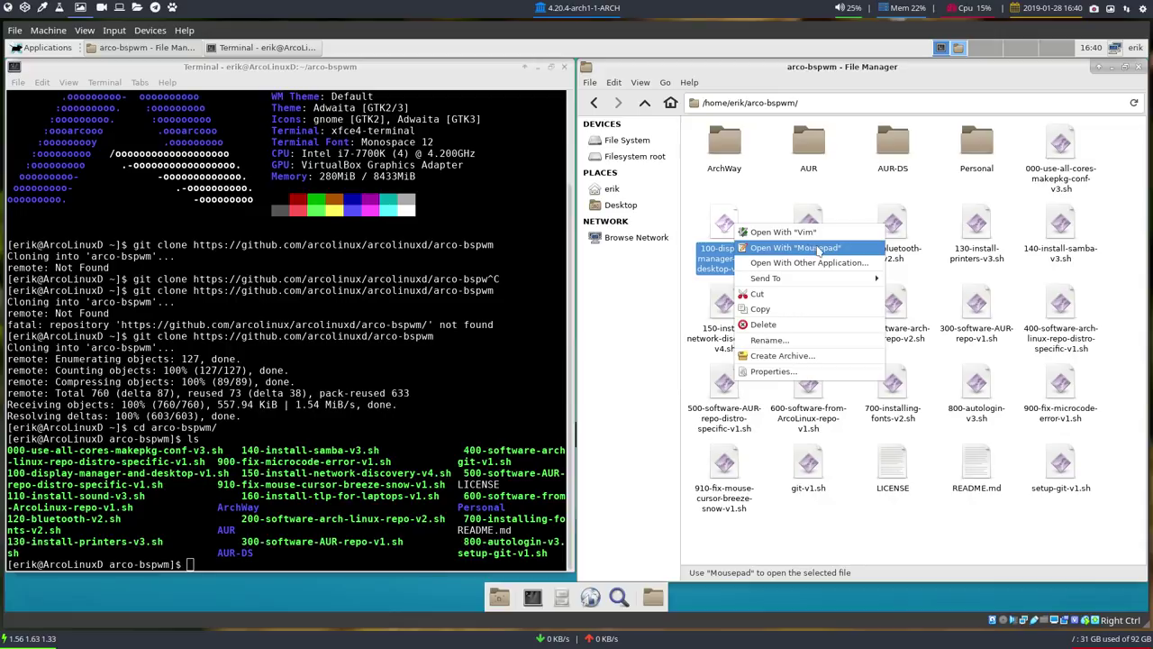
left_click(817, 250)
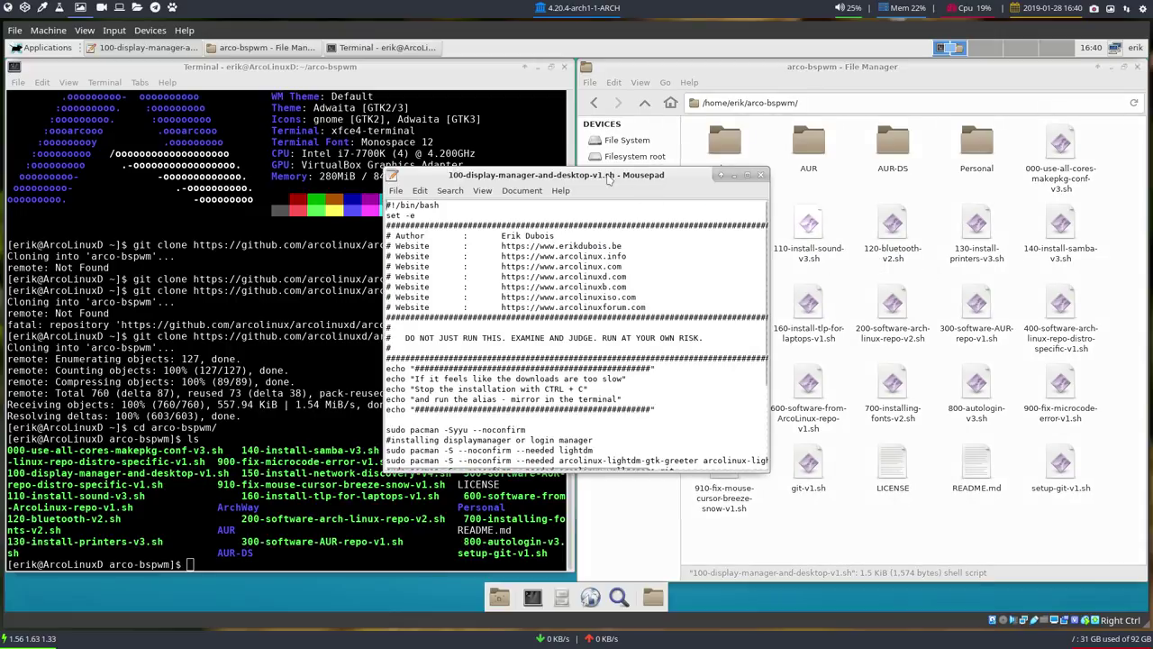
left_click_drag(612, 175, 1147, 216)
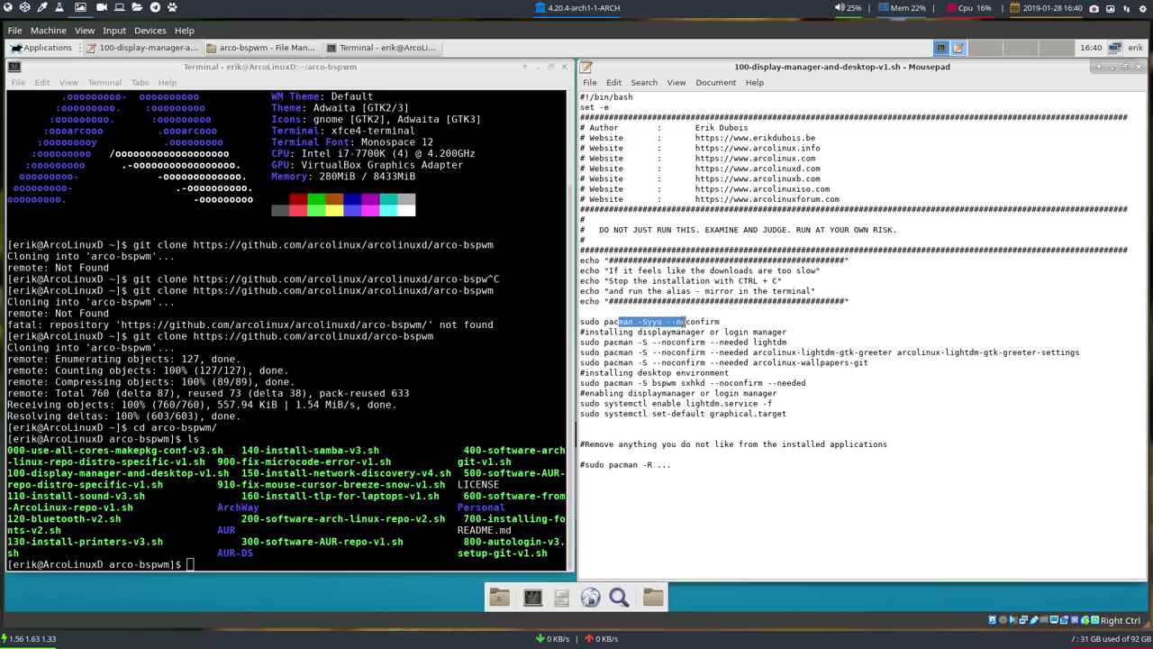
left_click_drag(618, 322, 687, 321)
left_click(722, 345)
left_click_drag(722, 343, 789, 344)
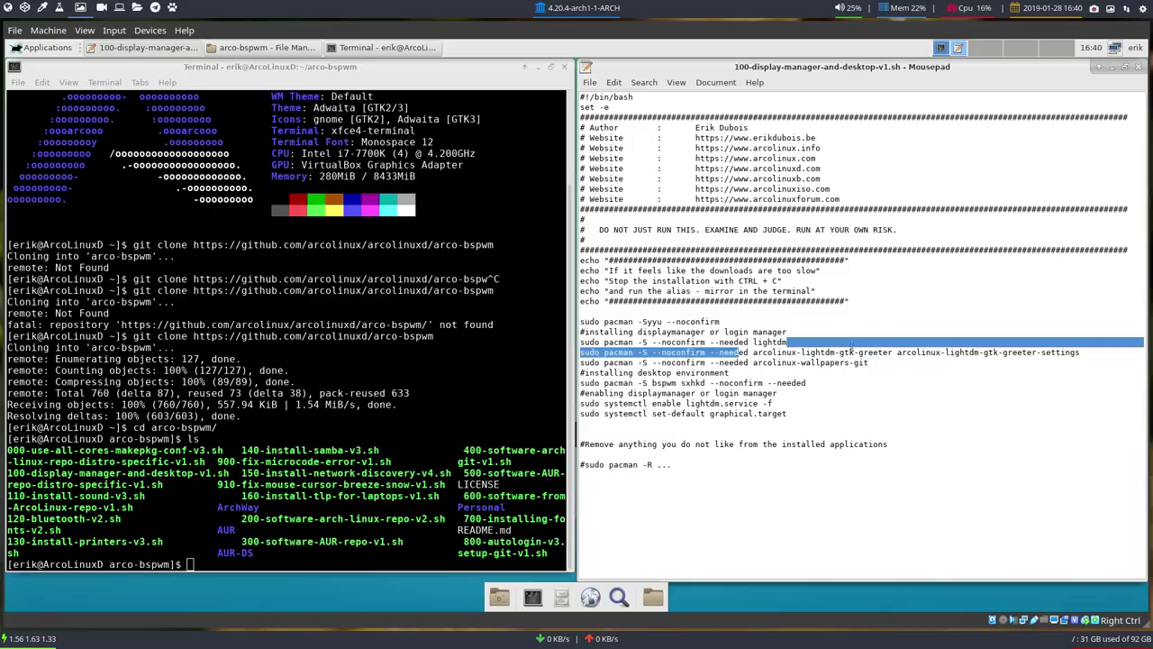
left_click_drag(738, 352, 890, 352)
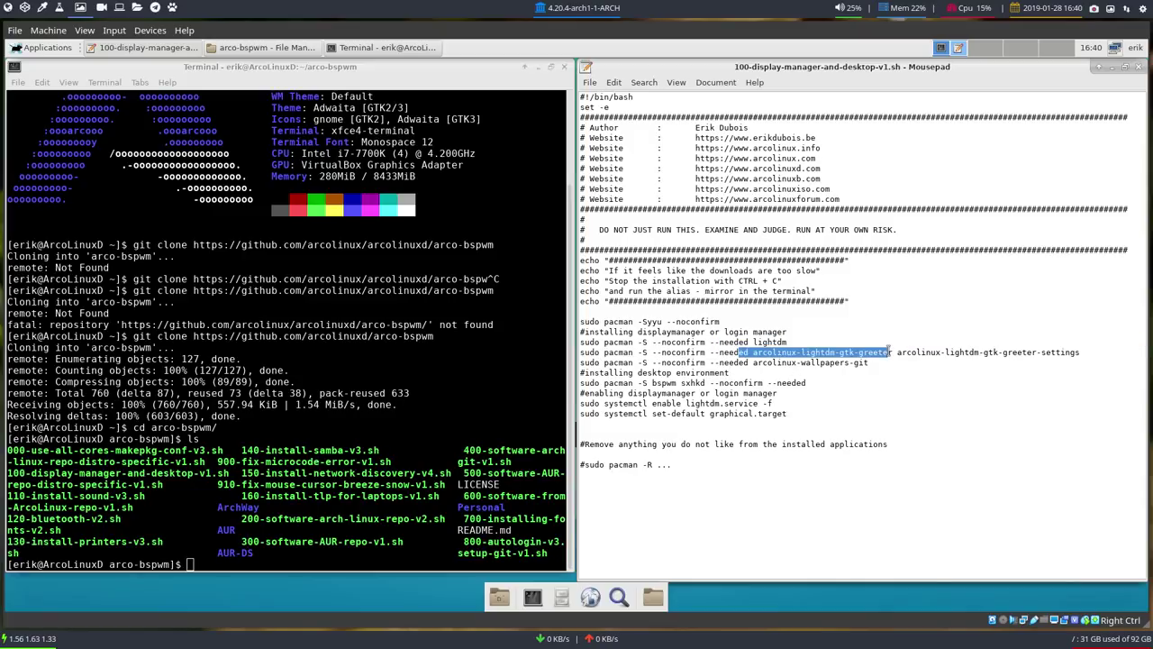
left_click_drag(750, 362, 849, 363)
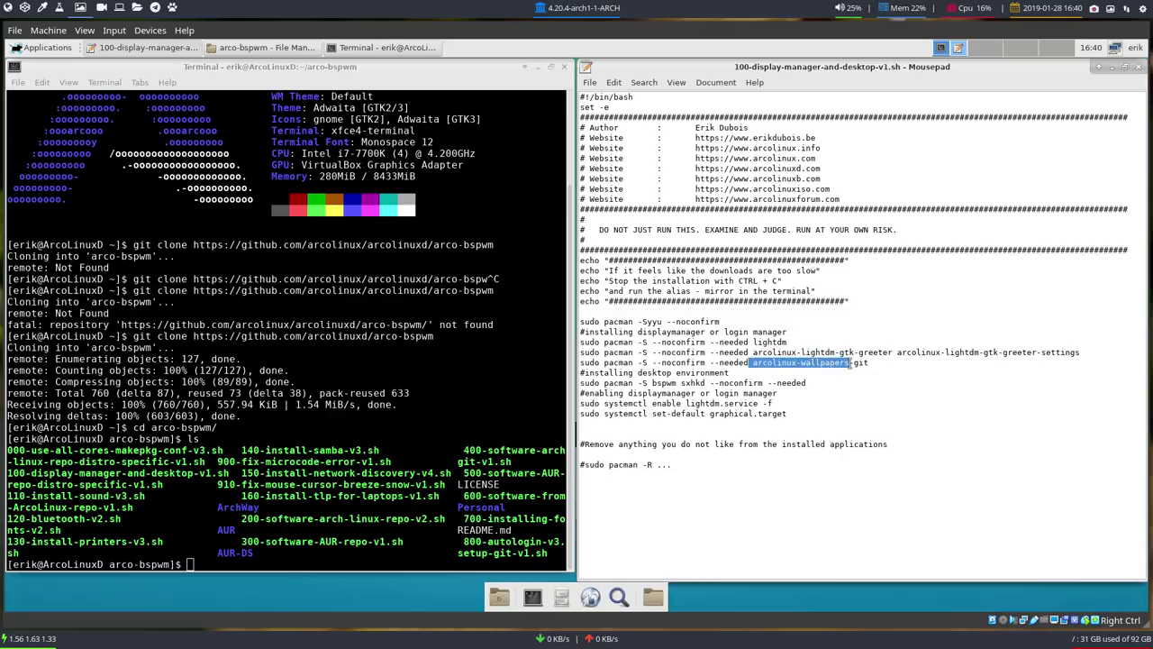
double_click(664, 383)
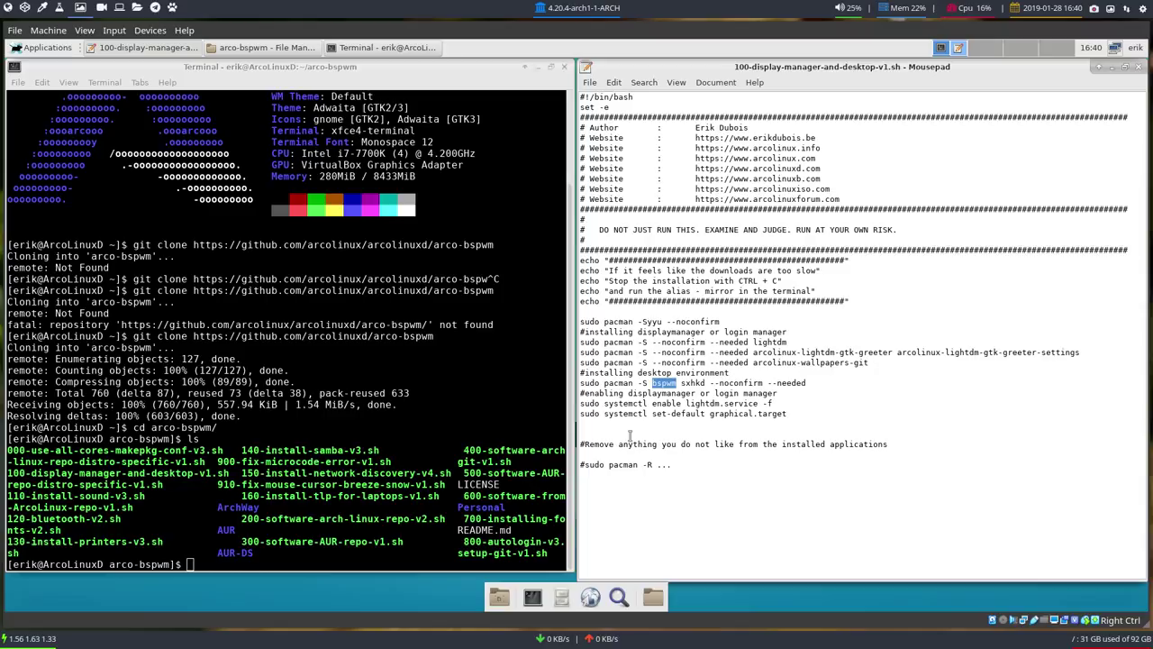
left_click(687, 383)
left_click_drag(676, 403, 805, 412)
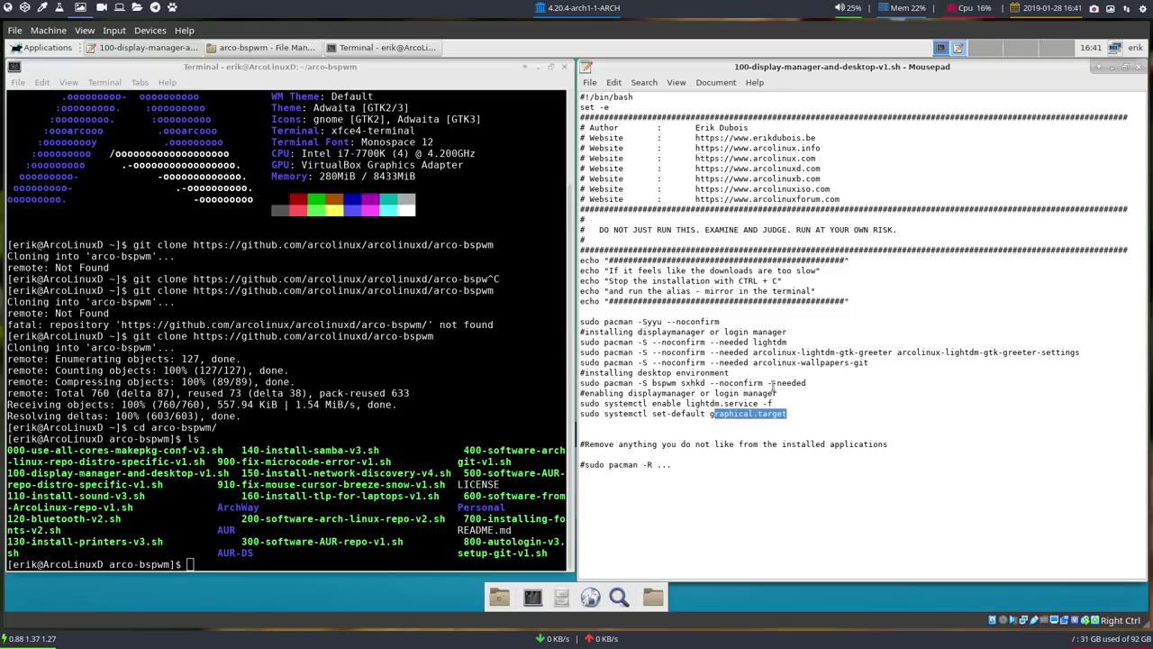
left_click_drag(805, 383, 580, 383)
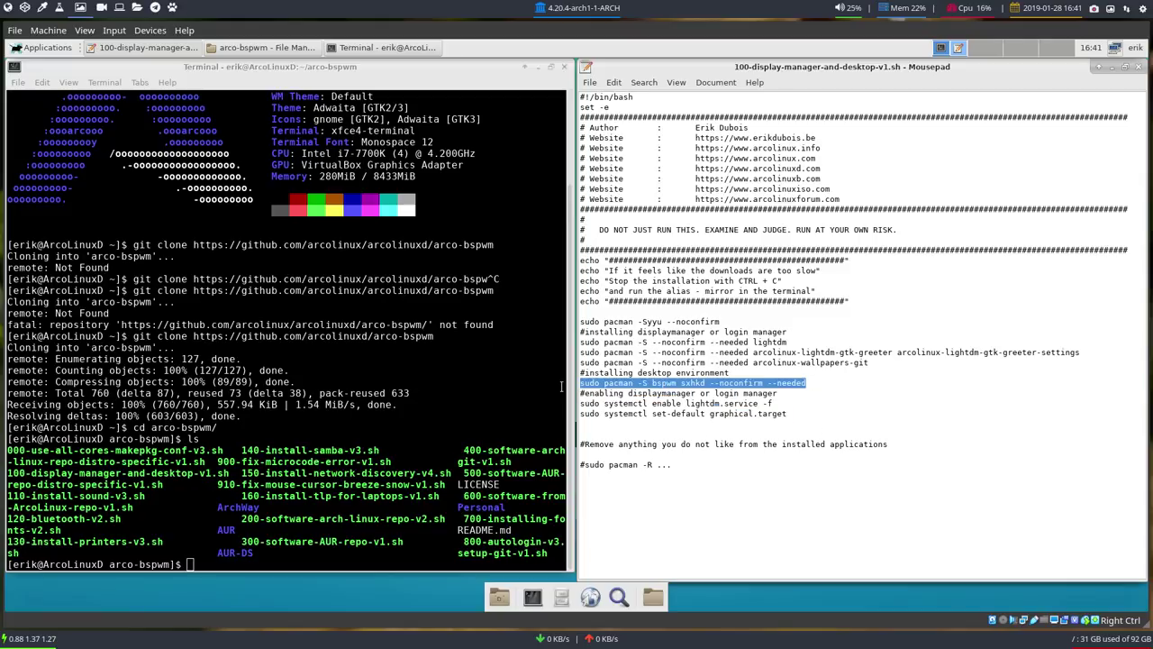
left_click(282, 520)
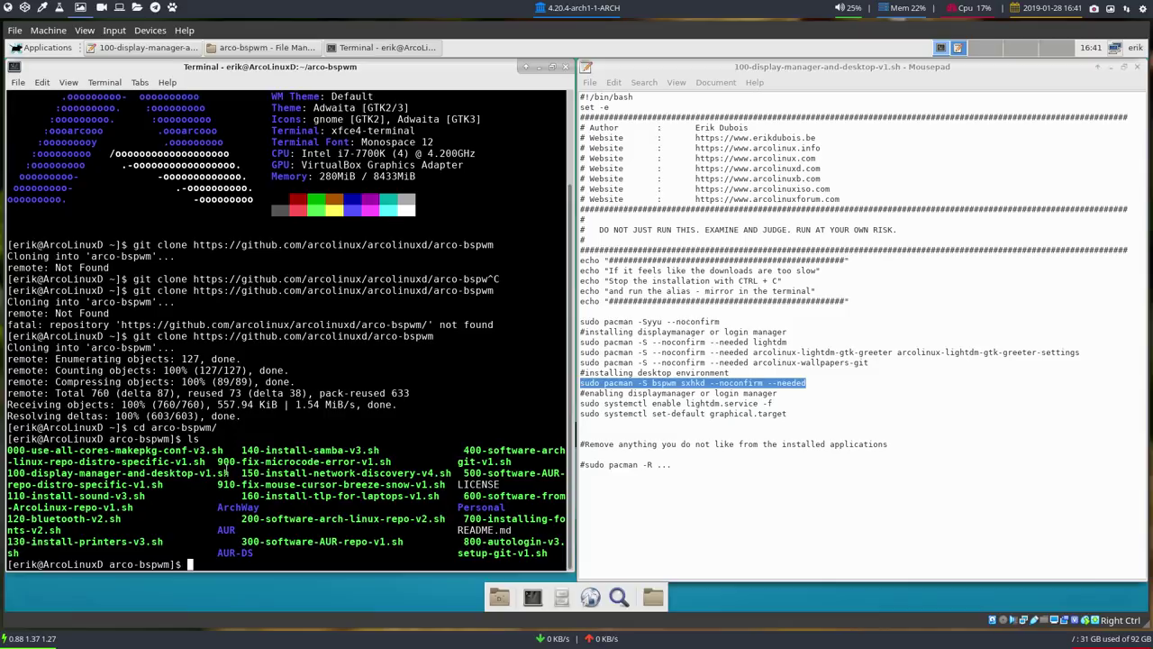
Run the ./100 display-manager script with the sudo password, installing bspwm and sxhkd
type("./10")
key("Tab")
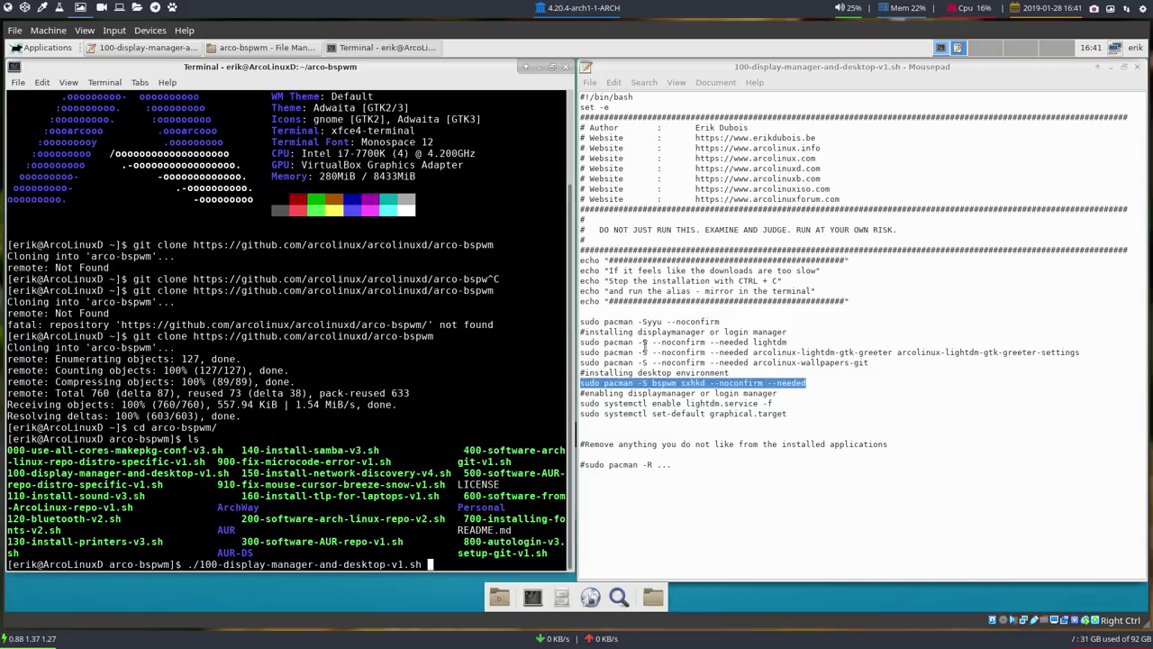
left_click(669, 342)
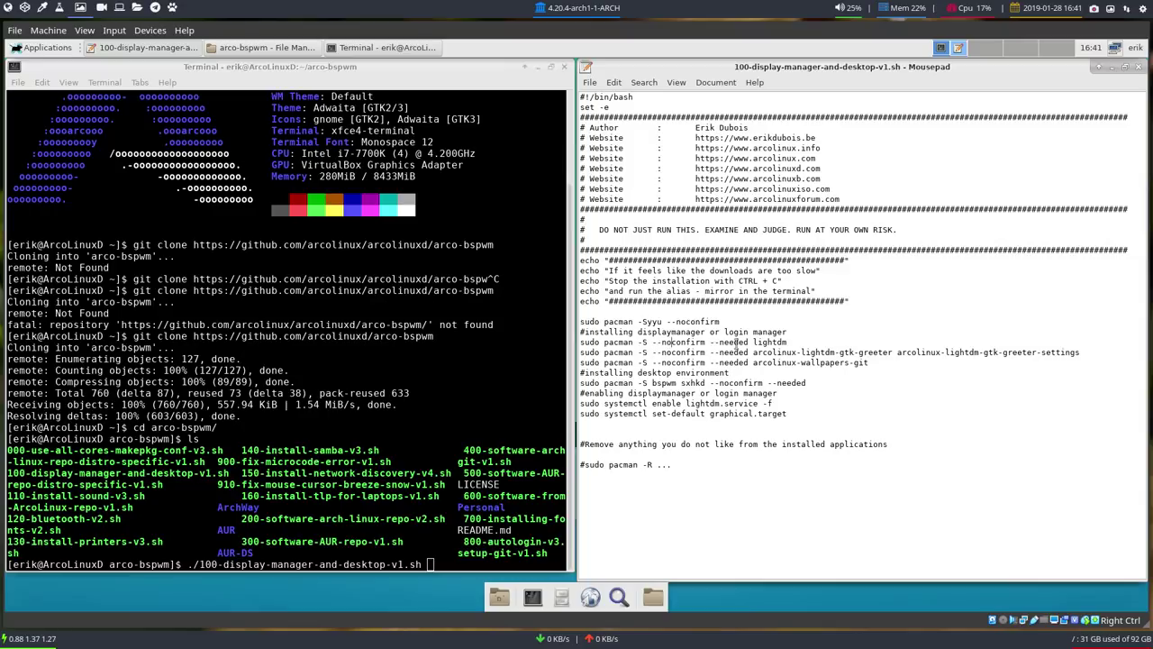
double_click(737, 344)
left_click(459, 527)
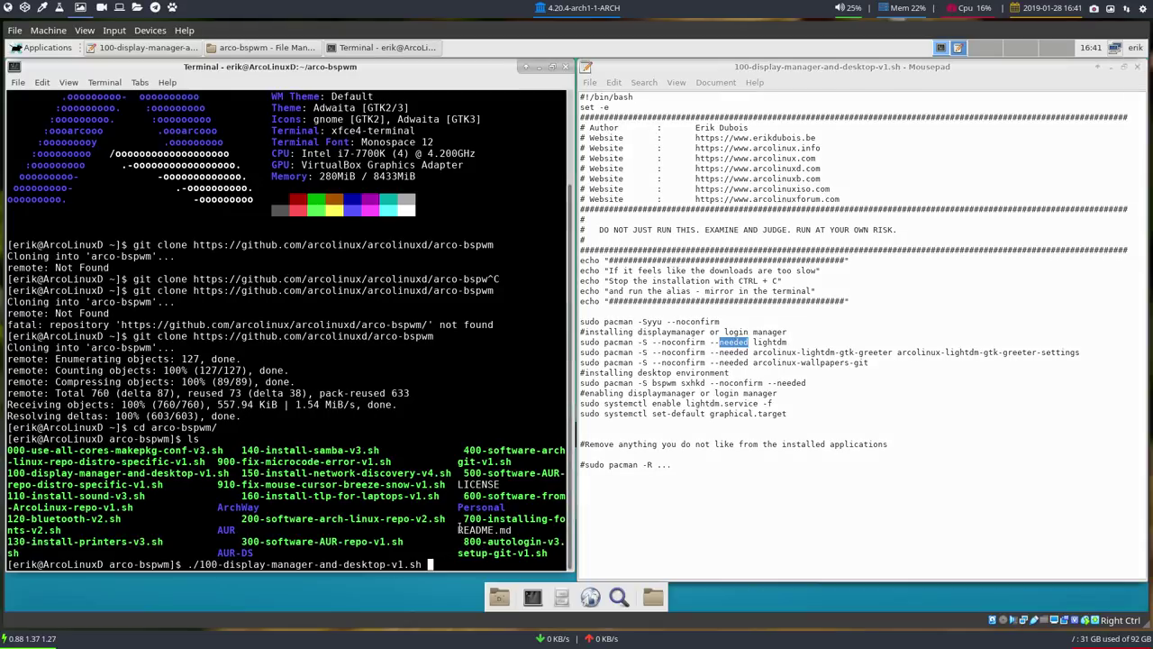
key("Return")
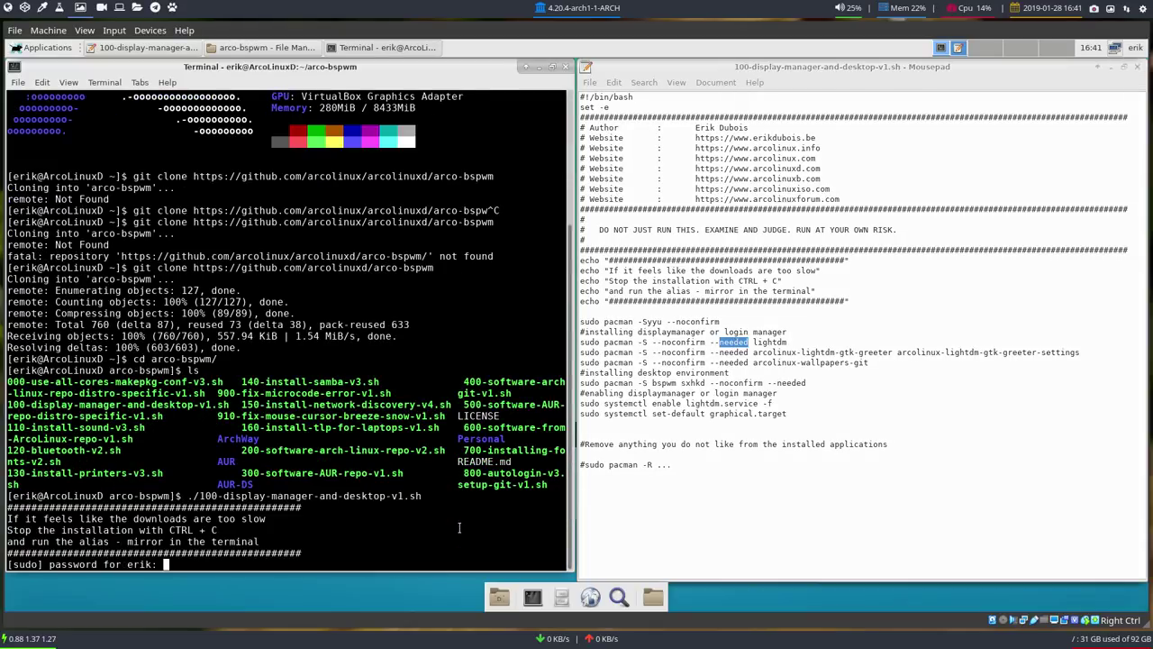
key("Return")
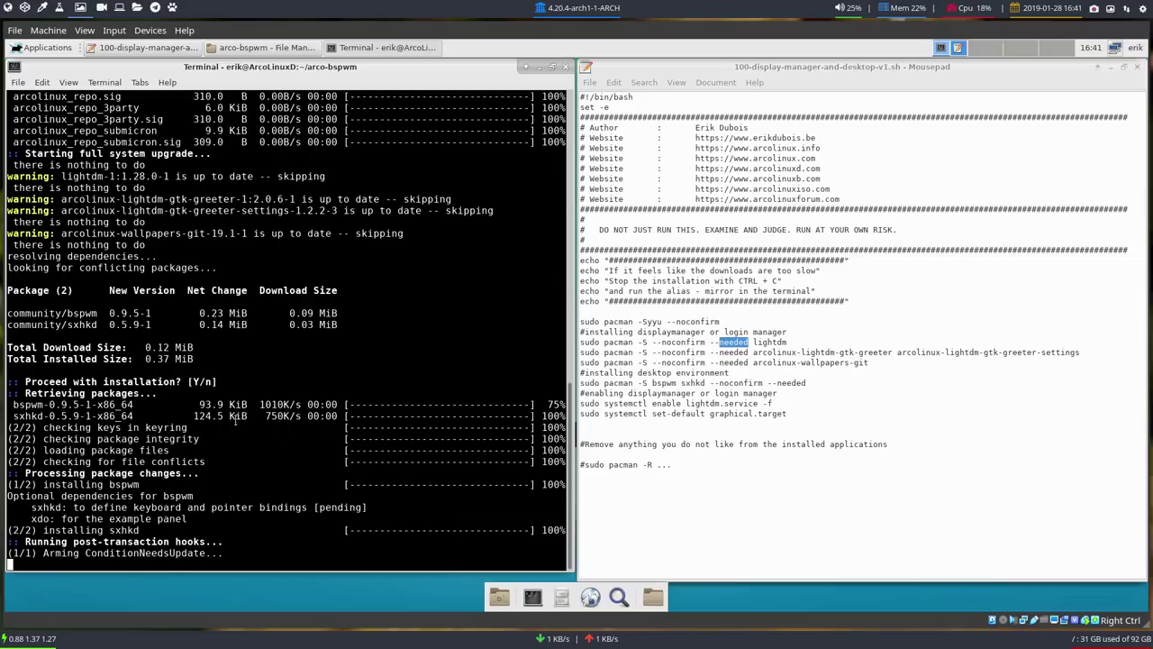
double_click(76, 325)
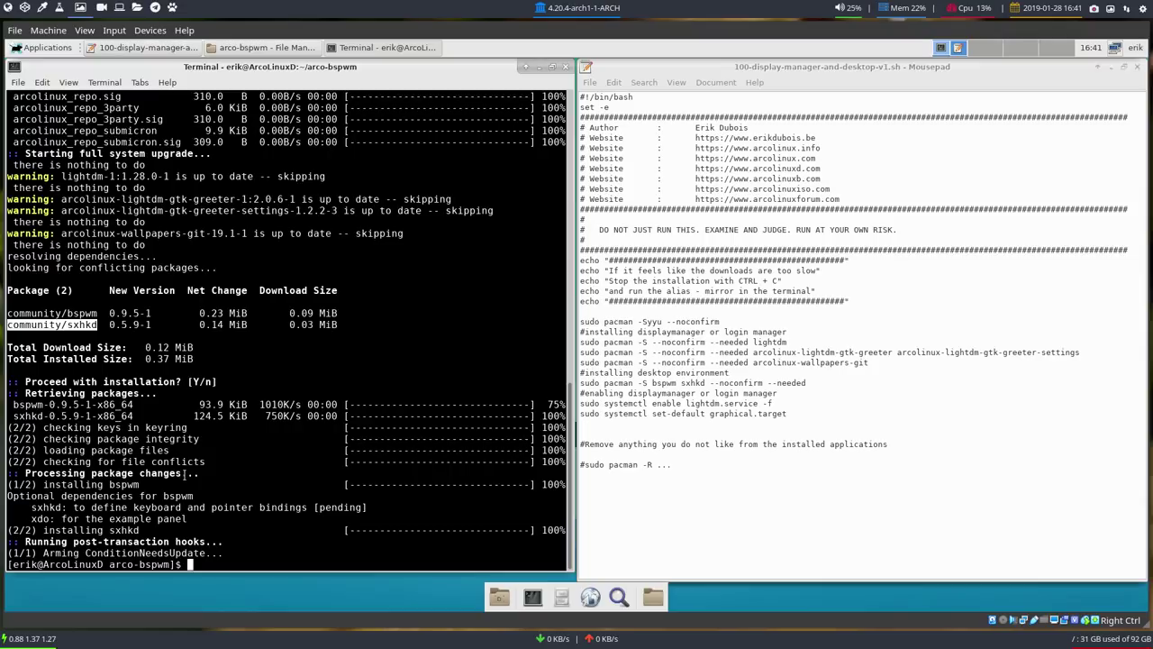
Close Mousepad and browse the sound, bluetooth, printer, samba, network, tlp and software scripts
left_click(1138, 69)
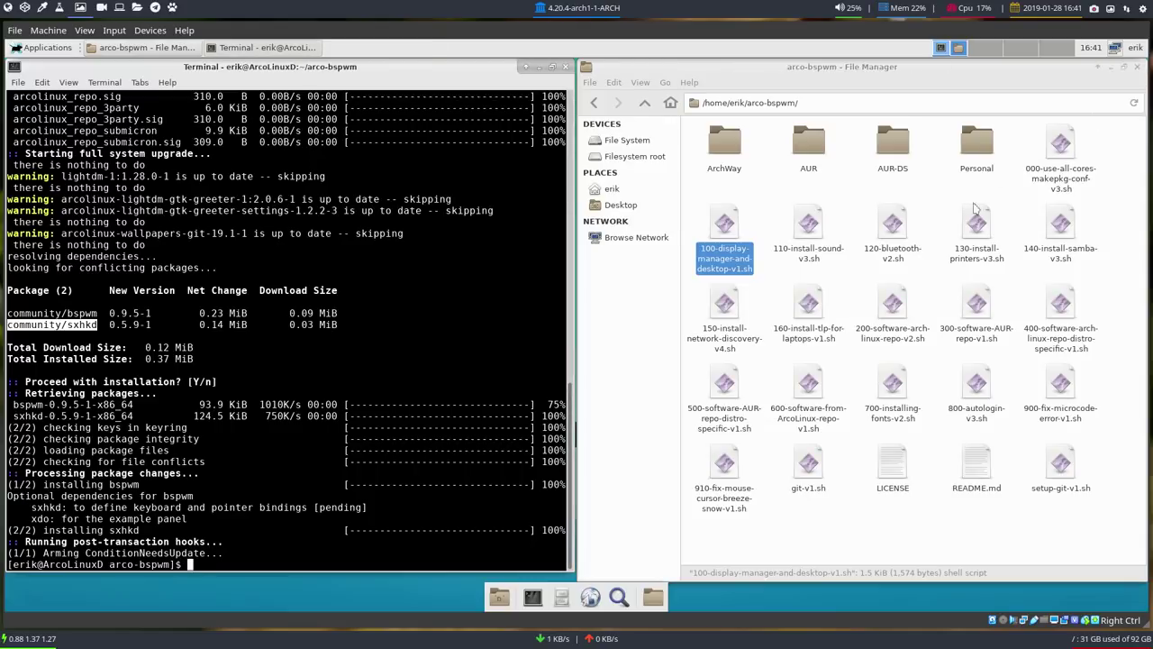
left_click(766, 223)
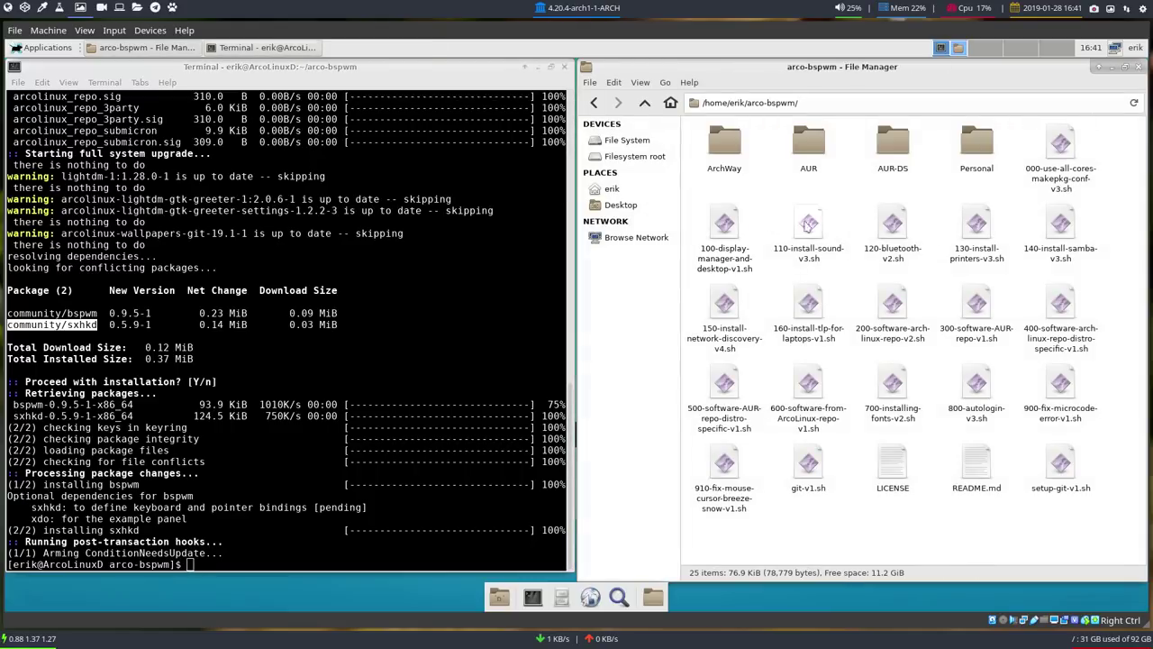
left_click(809, 223)
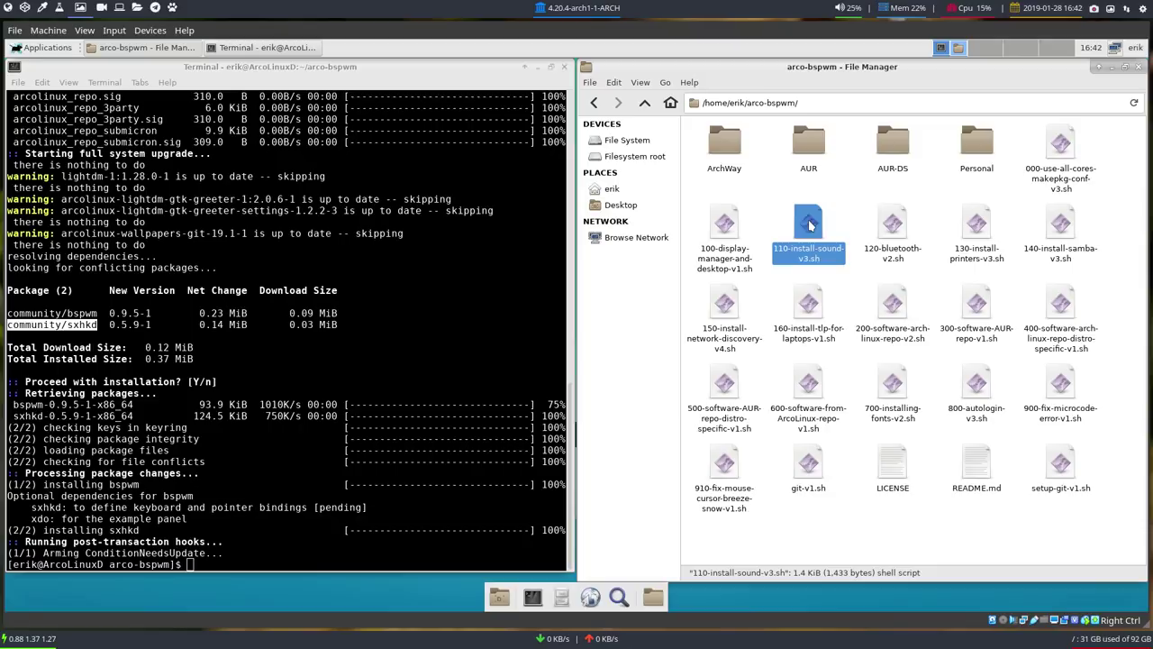
left_click(886, 224)
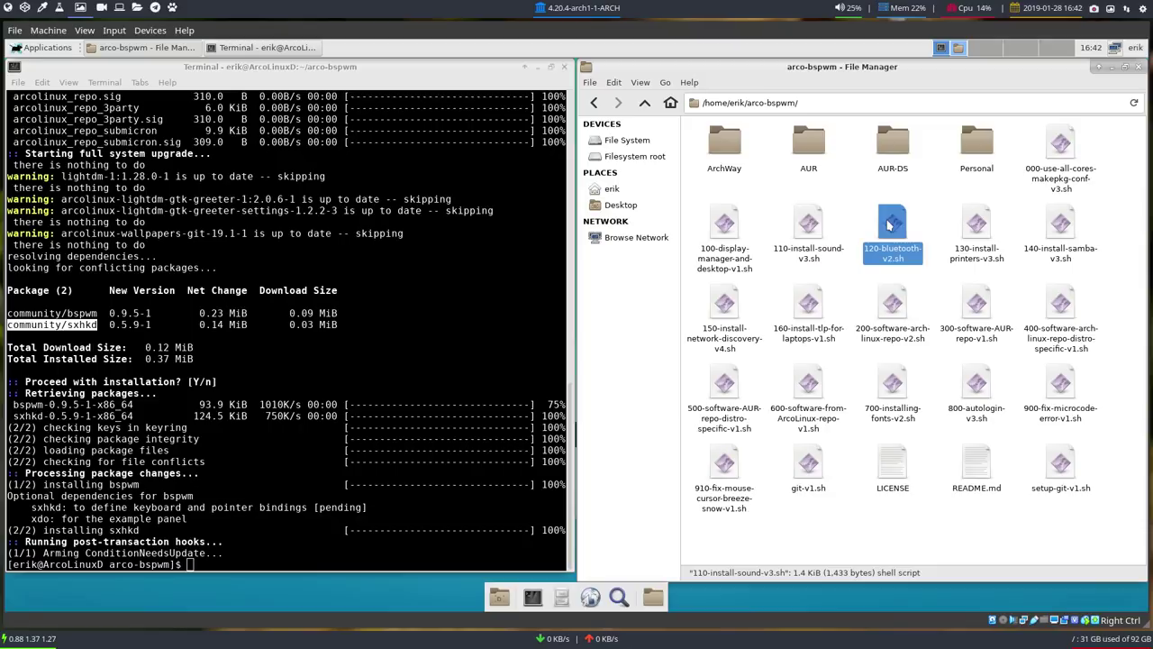
left_click(971, 224)
left_click(1060, 223)
left_click(728, 302)
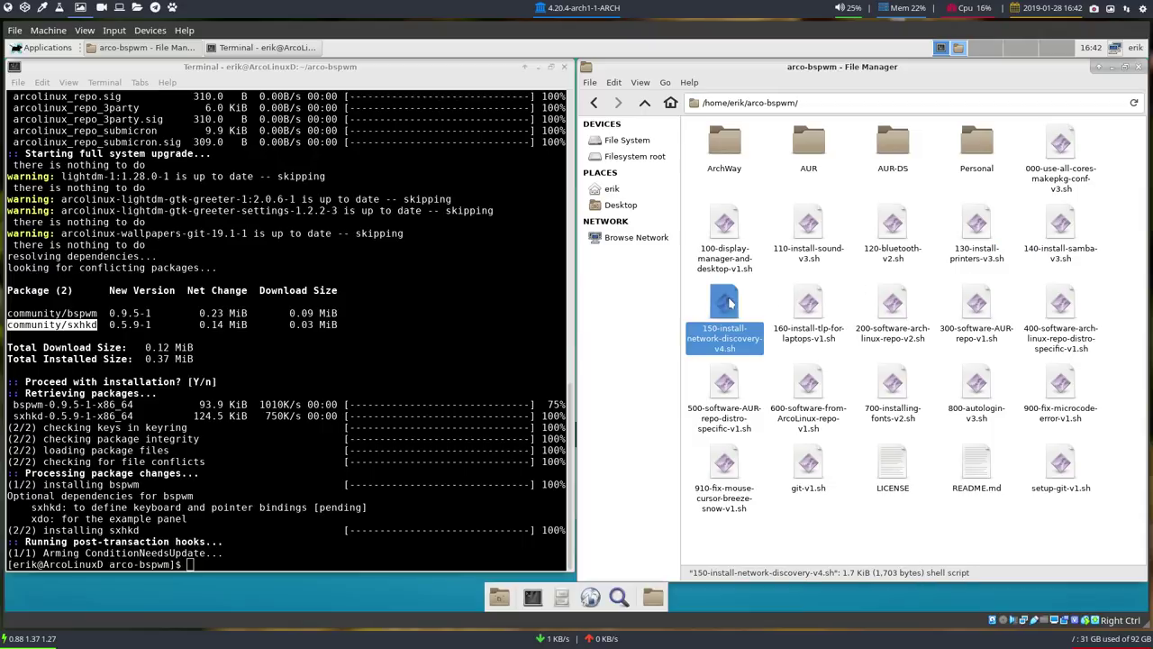
left_click(804, 305)
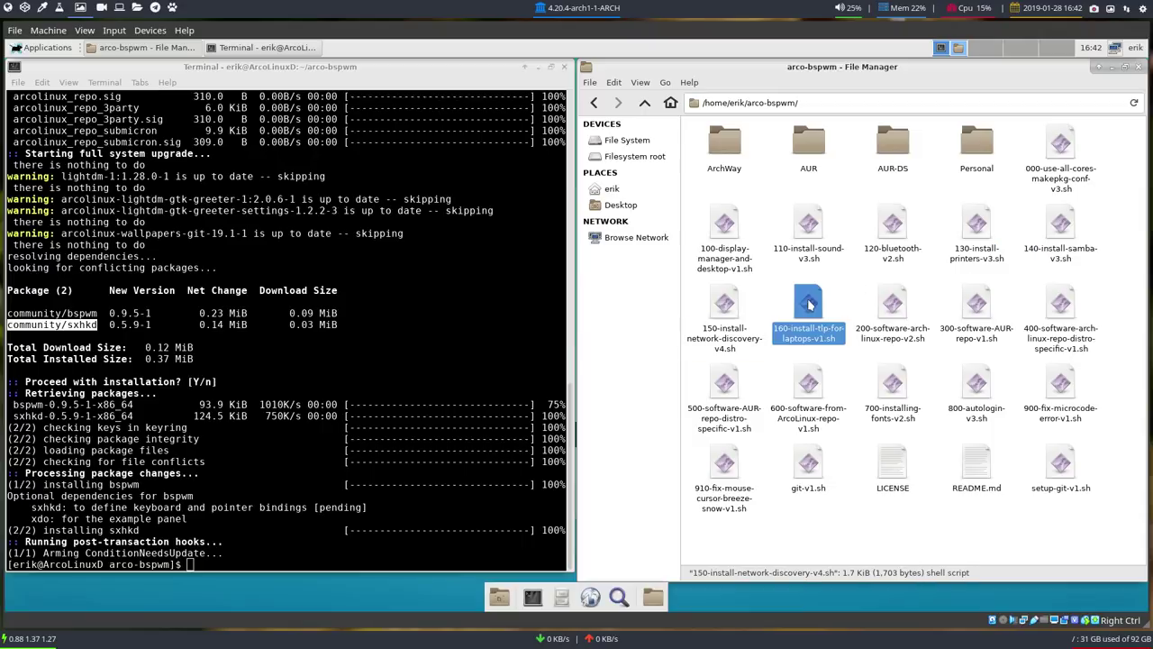
left_click(895, 304)
left_click(976, 307)
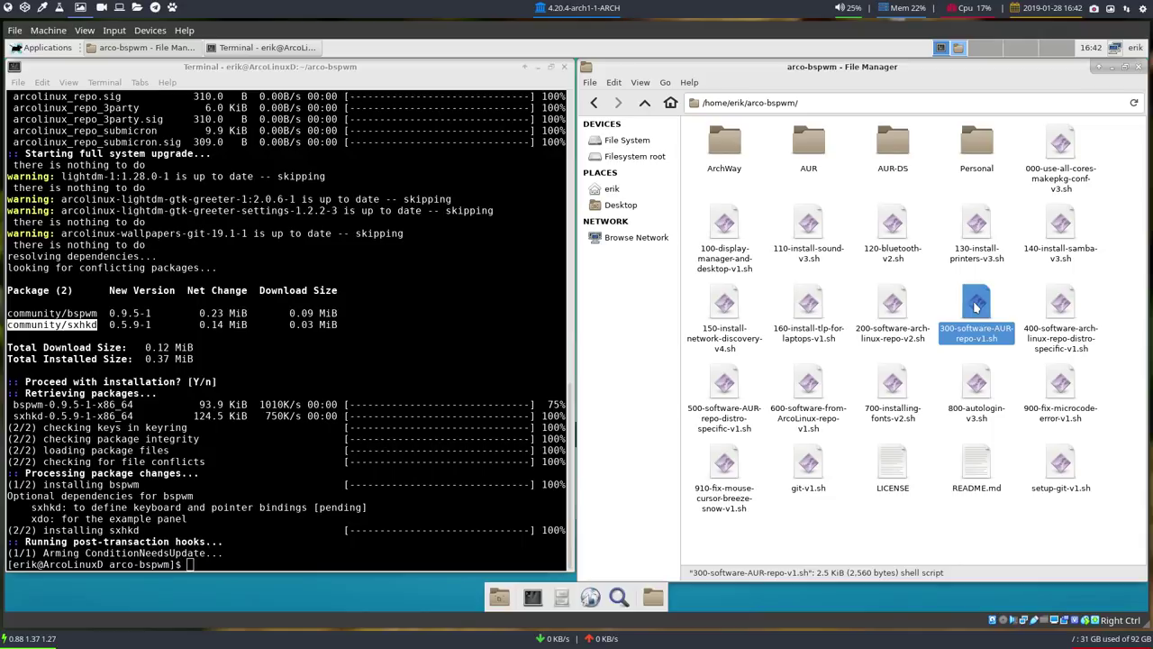
left_click(893, 309)
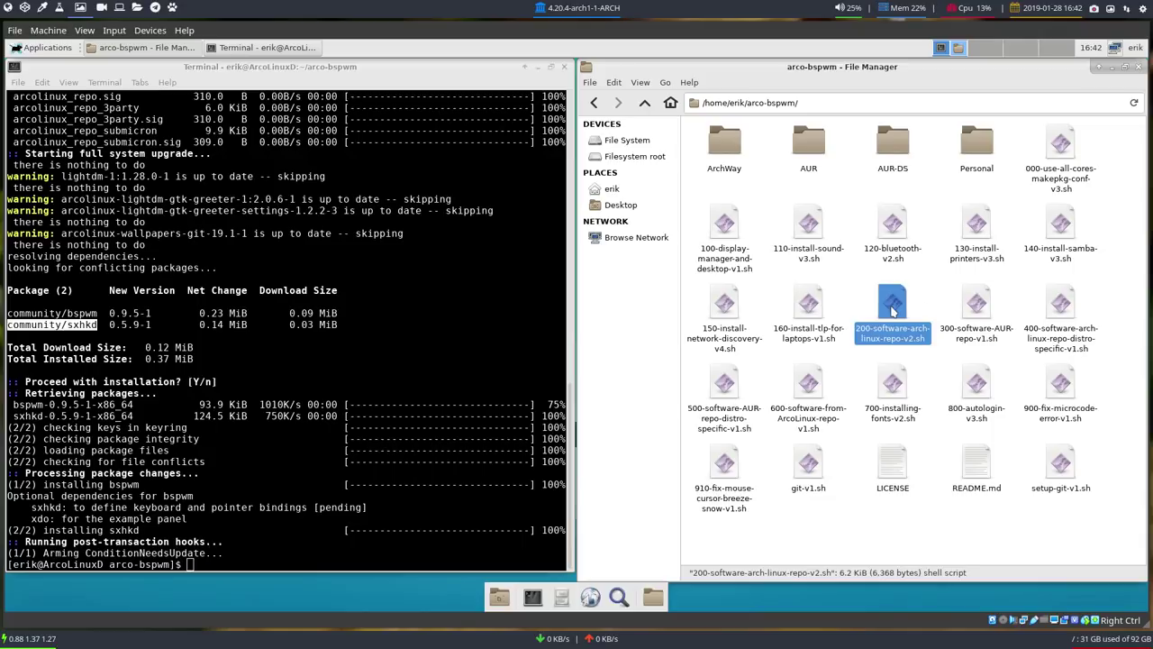
Open 200-software-arch-linux-repo-v2.sh in Mousepad, scroll through it, and close it
right_click(893, 309)
left_click(919, 317)
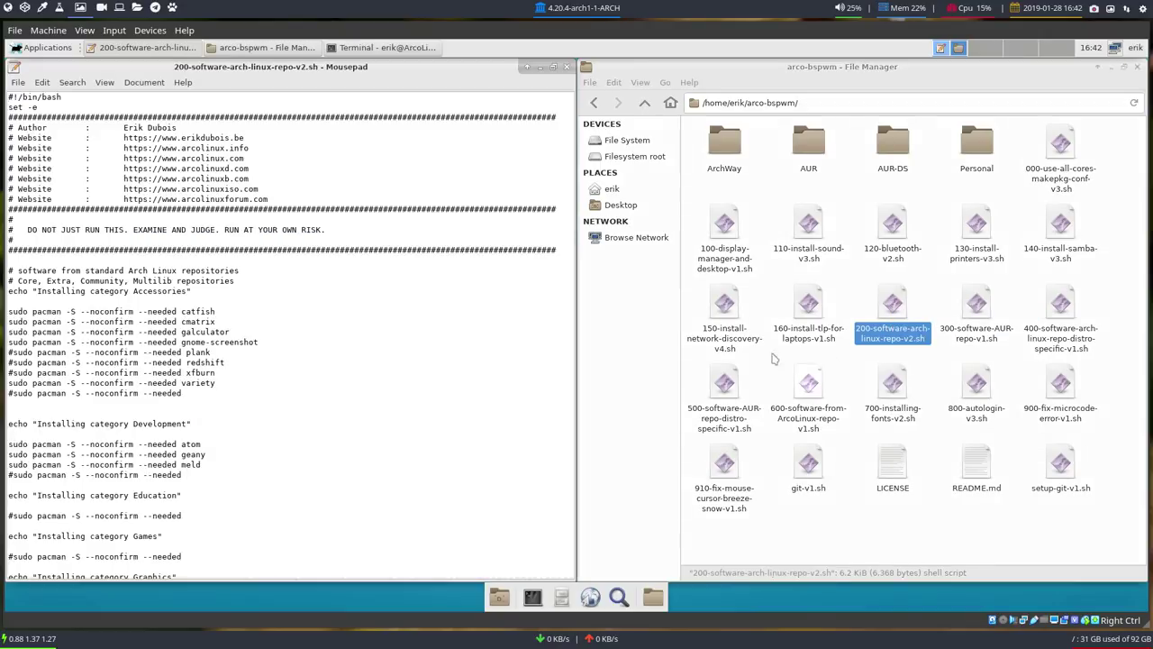
scroll(286, 433, "down", 10)
scroll(199, 294, "down", 5)
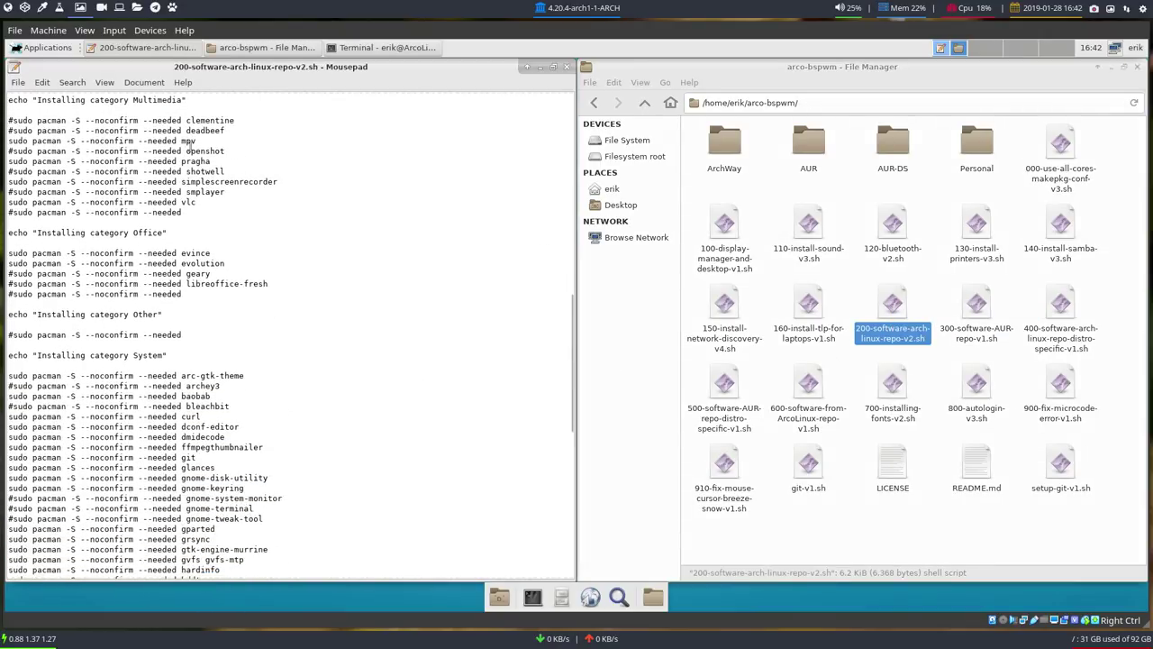
scroll(199, 294, "down", 4)
scroll(199, 294, "down", 5)
scroll(199, 293, "down", 5)
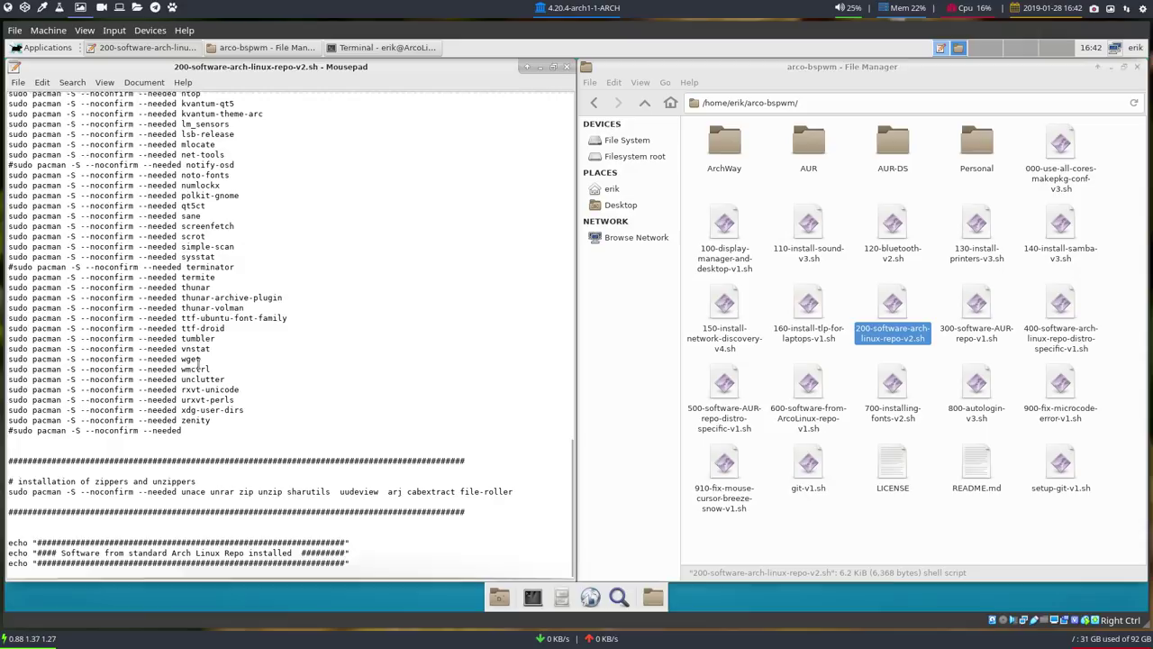
left_click(566, 68)
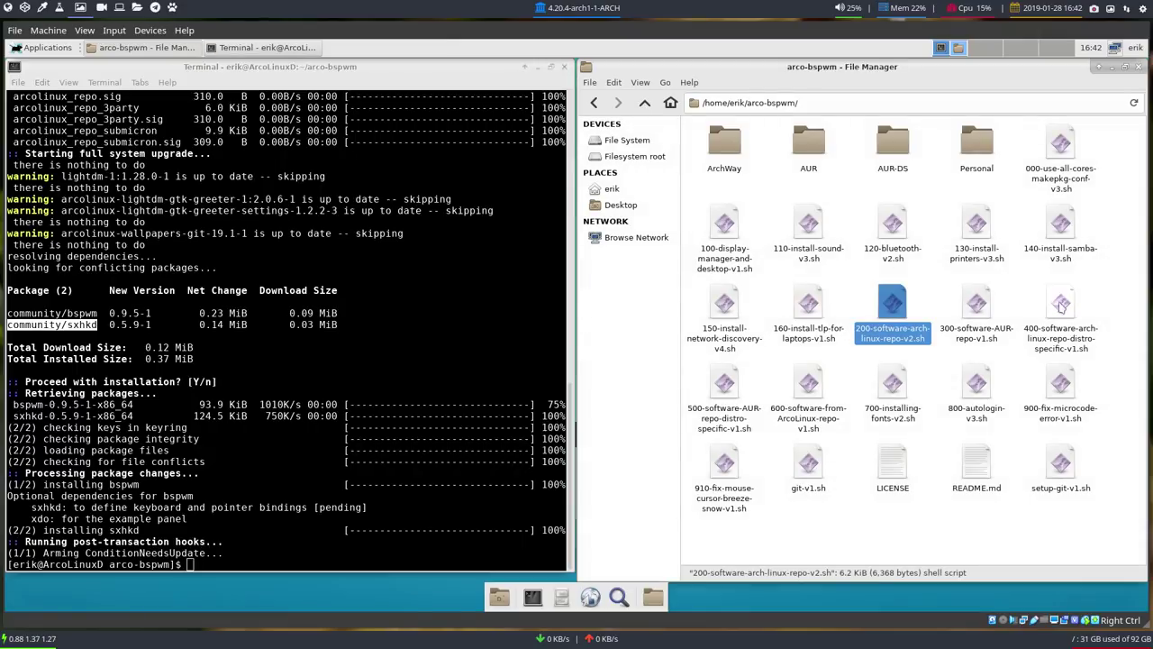
left_click(1062, 305)
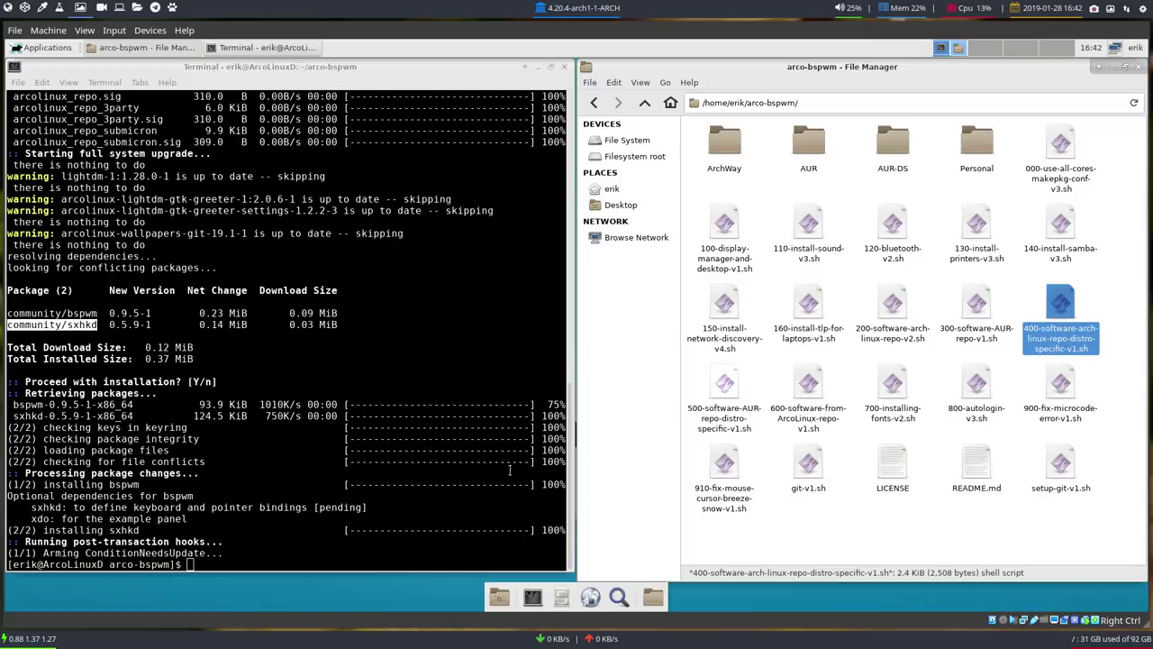
Run the 400 Arch repository script with ./4 to install bspwm, sxhkd and related packages
left_click(271, 533)
type("./")
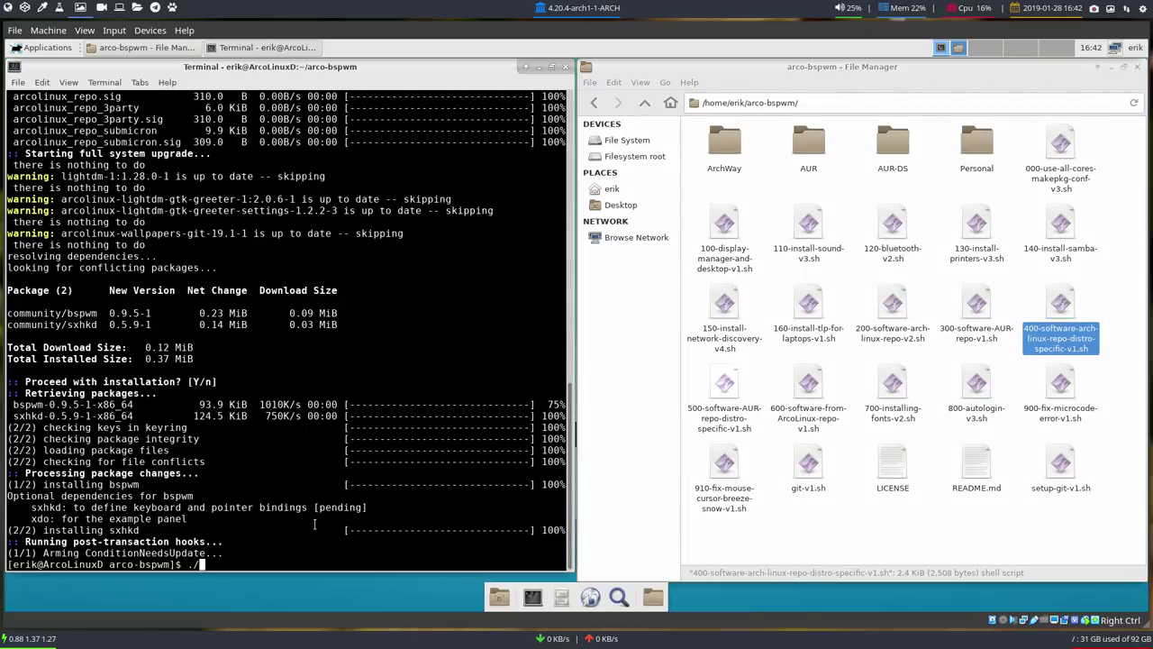
type("40")
key("Tab")
key("Return")
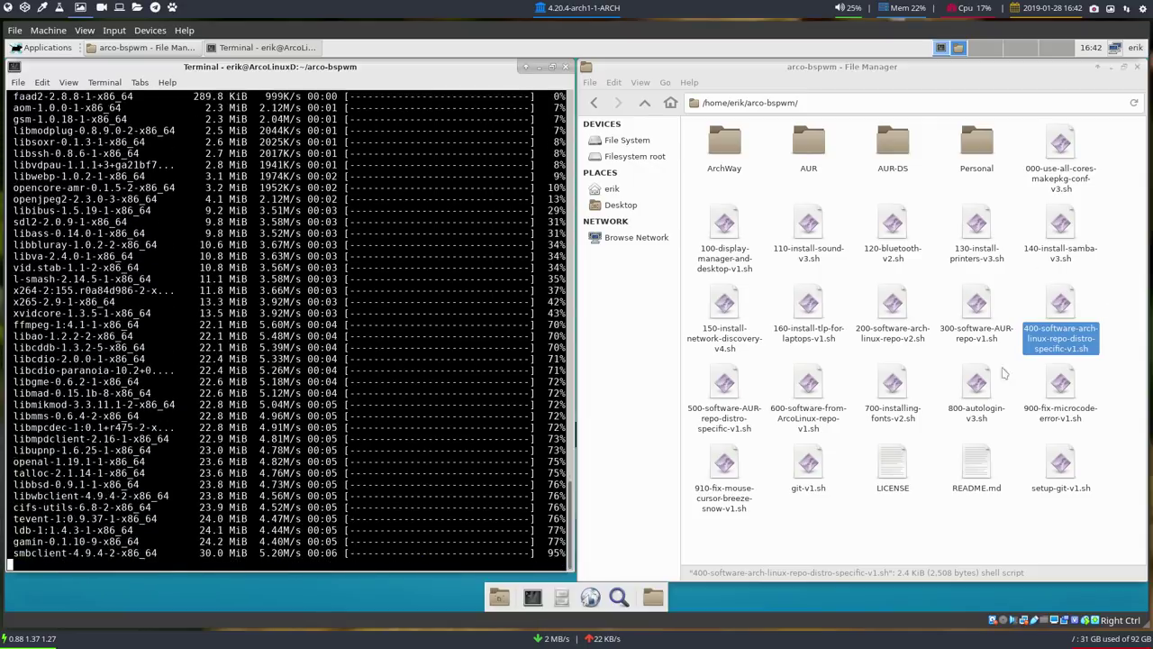
left_click(718, 387)
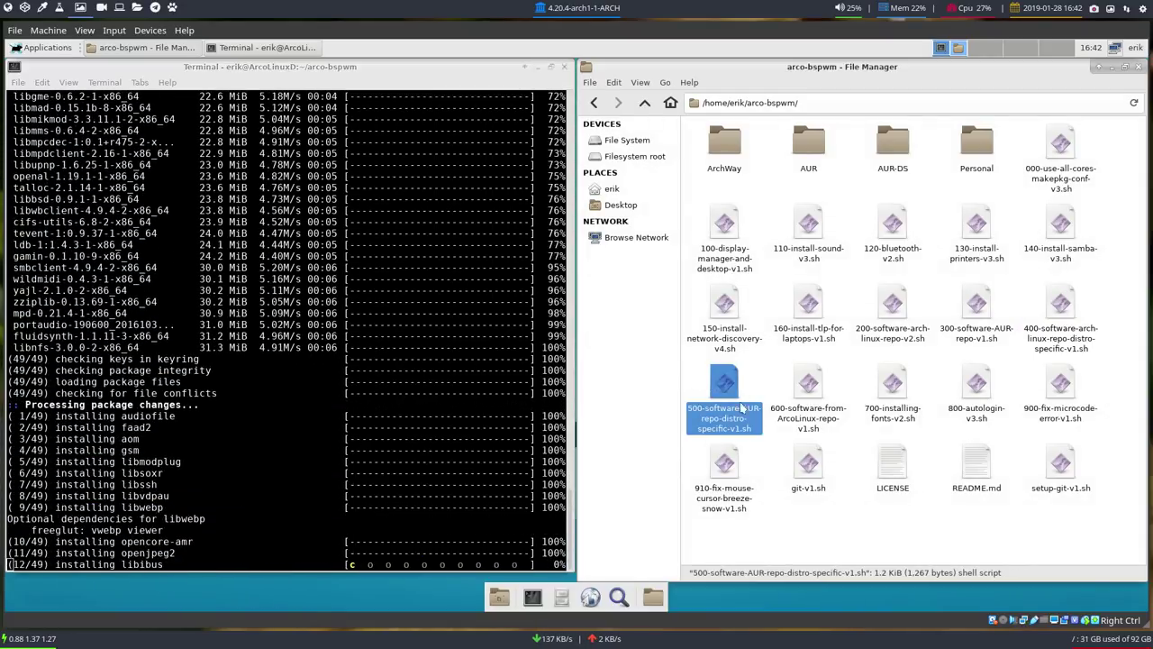
left_click(808, 385)
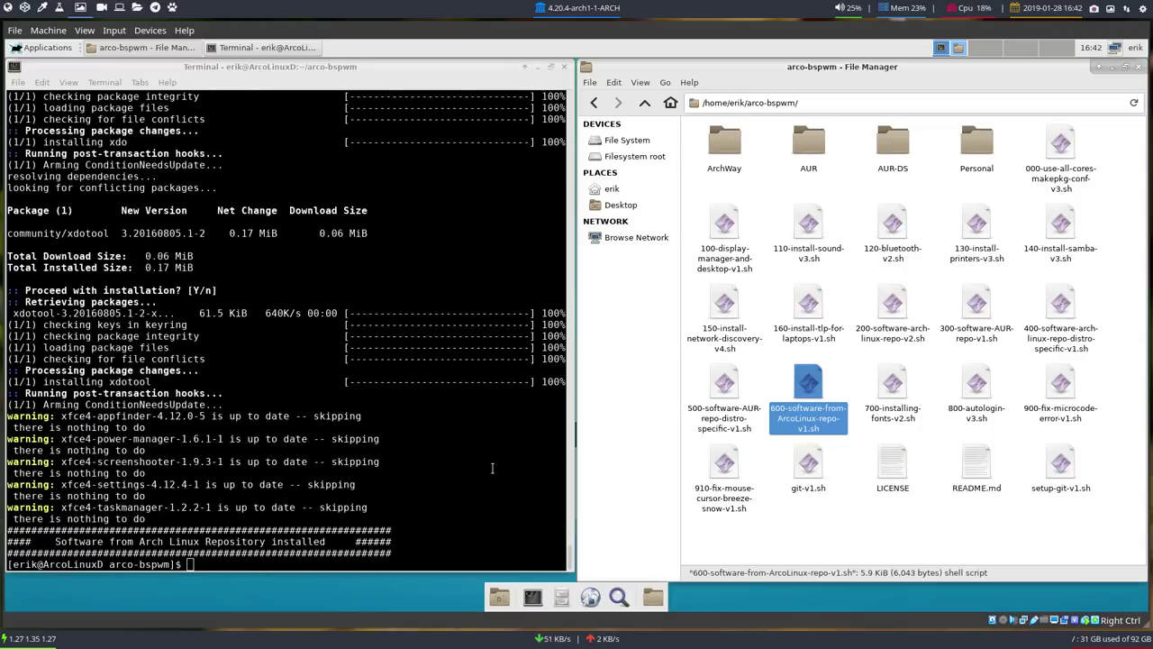
left_click(455, 493)
type("./")
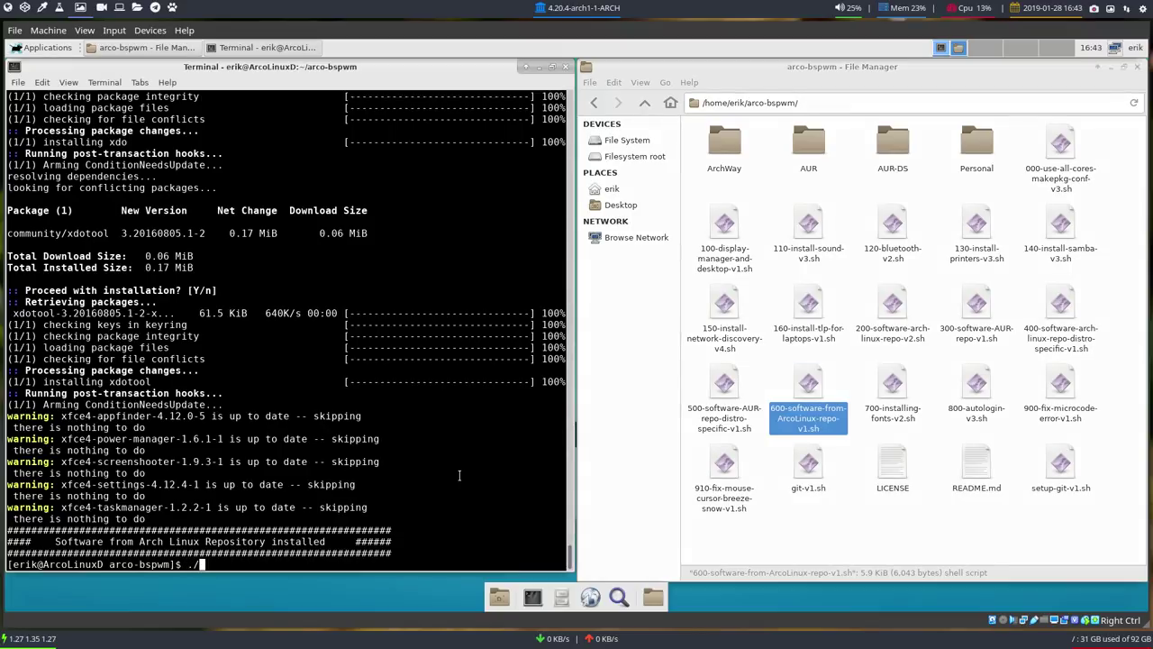
Run the 500 AUR desktop-specific script, installing xtitle and building polybar
type("5")
key("Tab")
key("Return")
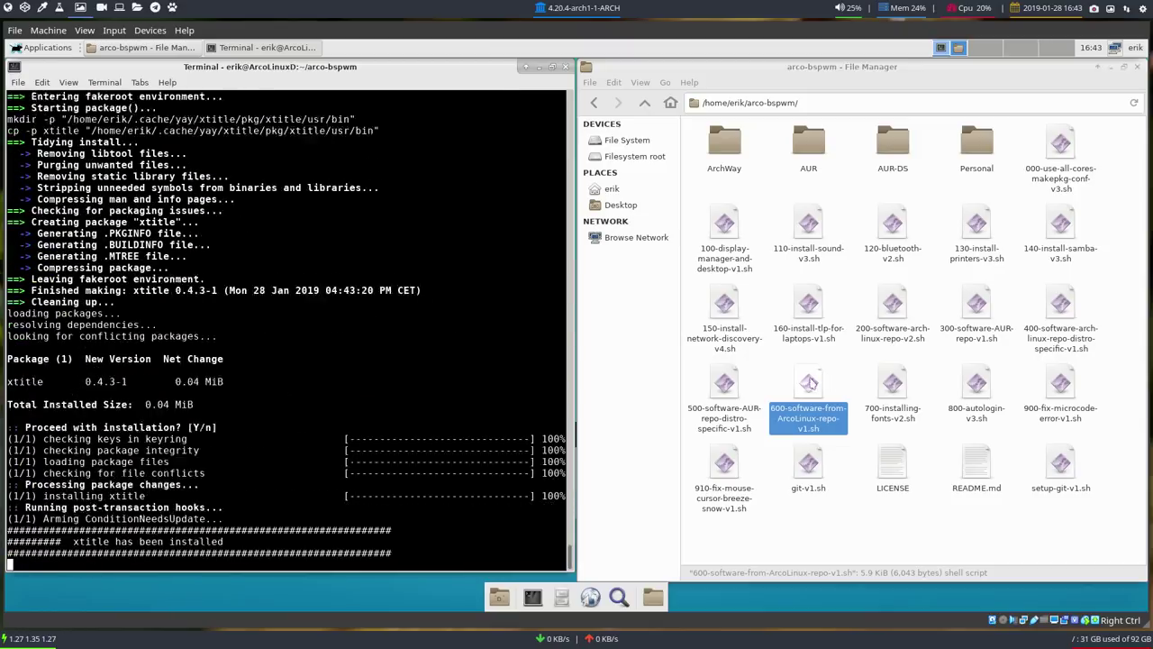
Review the 600 ArcoLinux repo script's package list in Mousepad, then close it
right_click(809, 383)
left_click(872, 394)
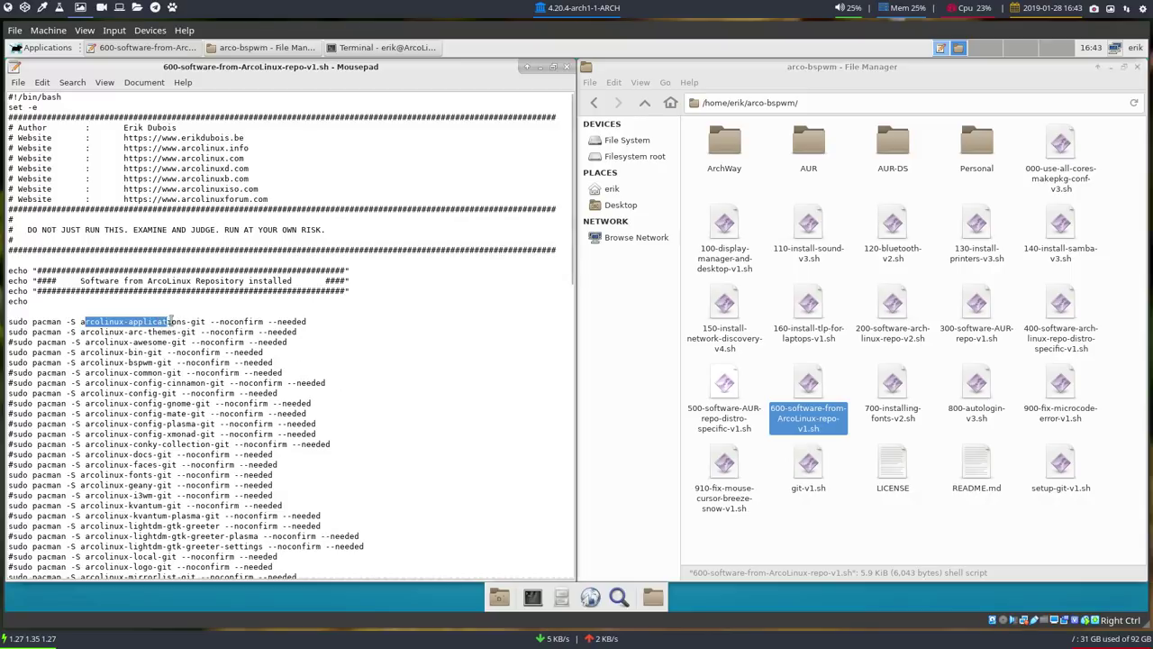
left_click_drag(81, 321, 263, 322)
left_click(234, 392)
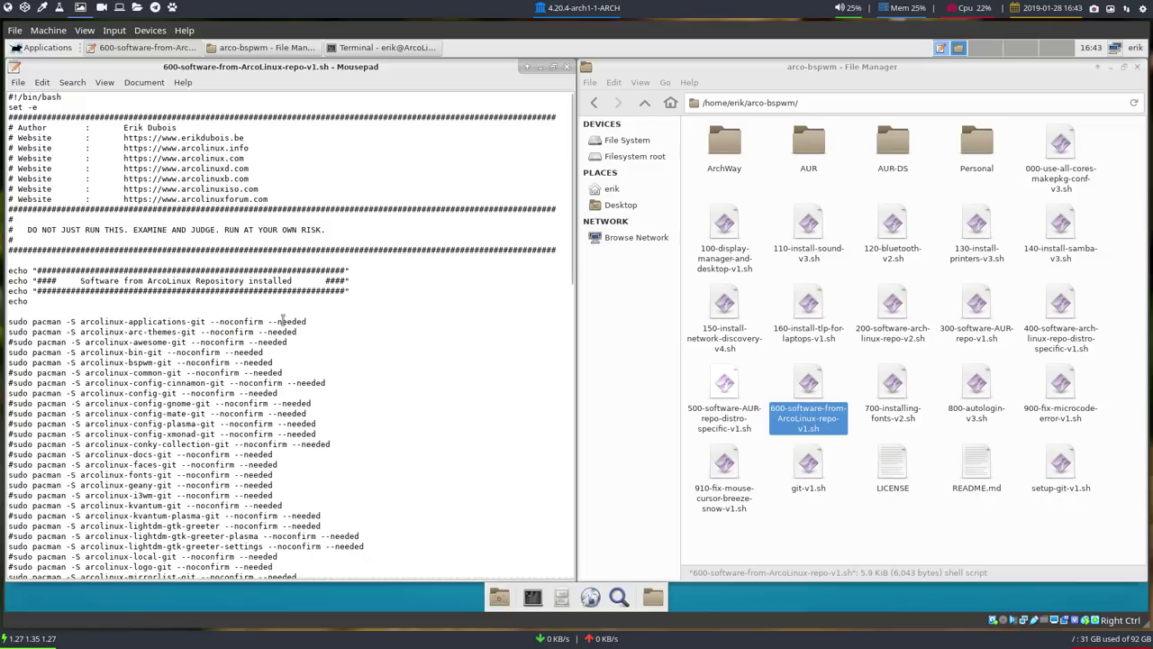
double_click(284, 321)
left_click(566, 68)
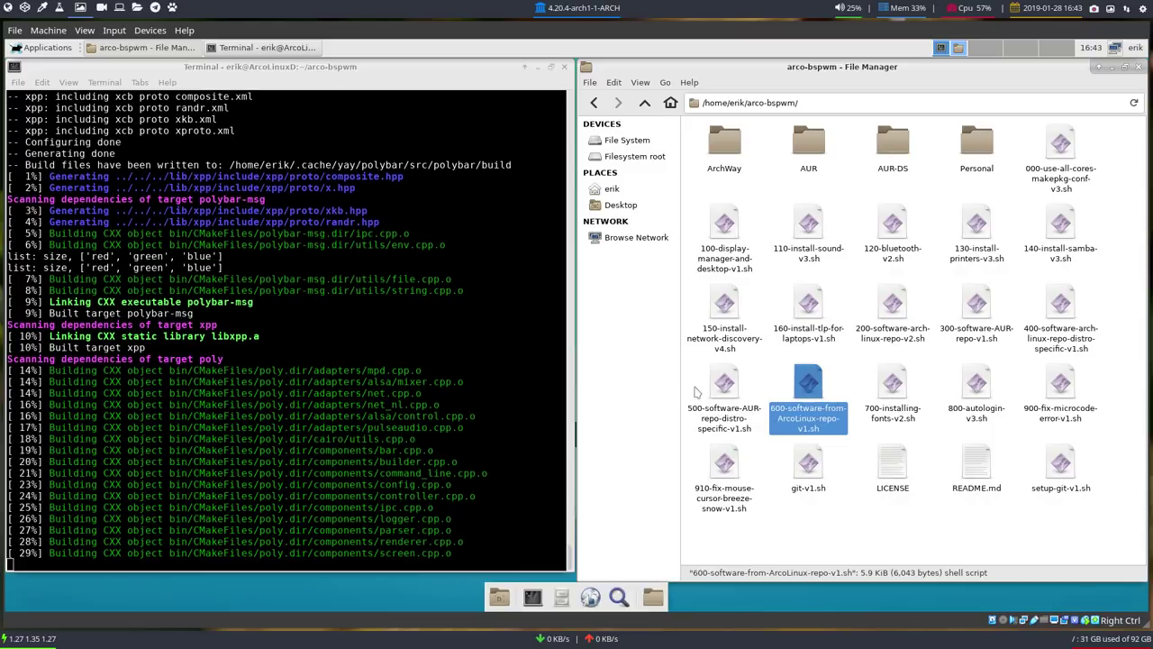
left_click(721, 385)
double_click(721, 385)
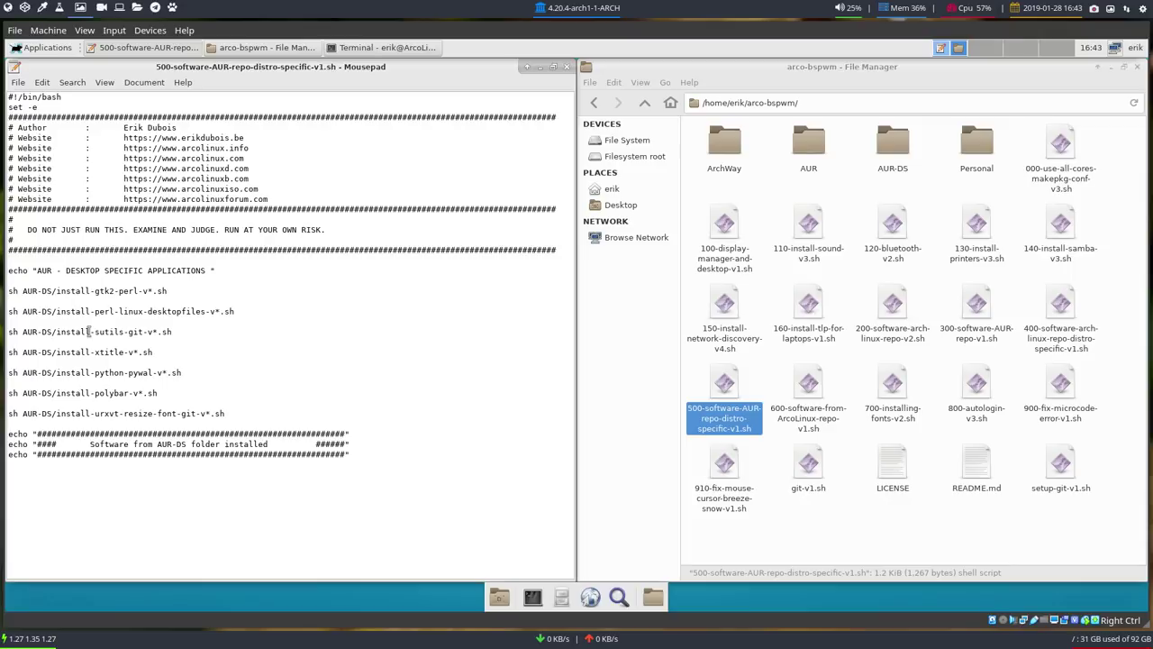
type("#")
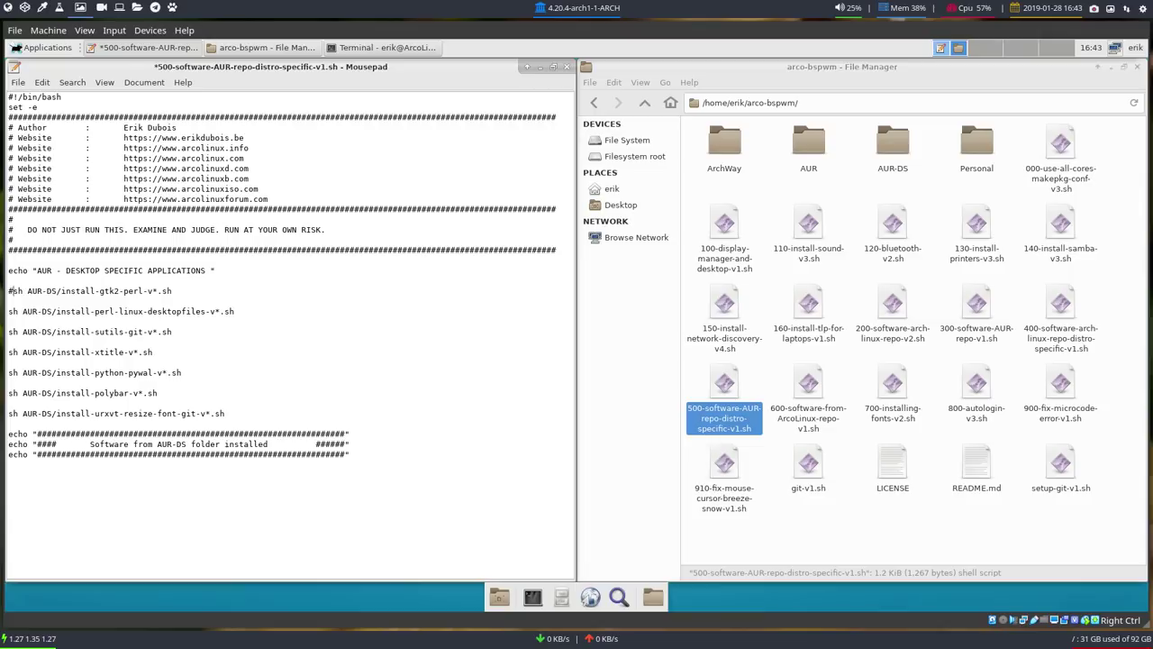
key("ctrl+z")
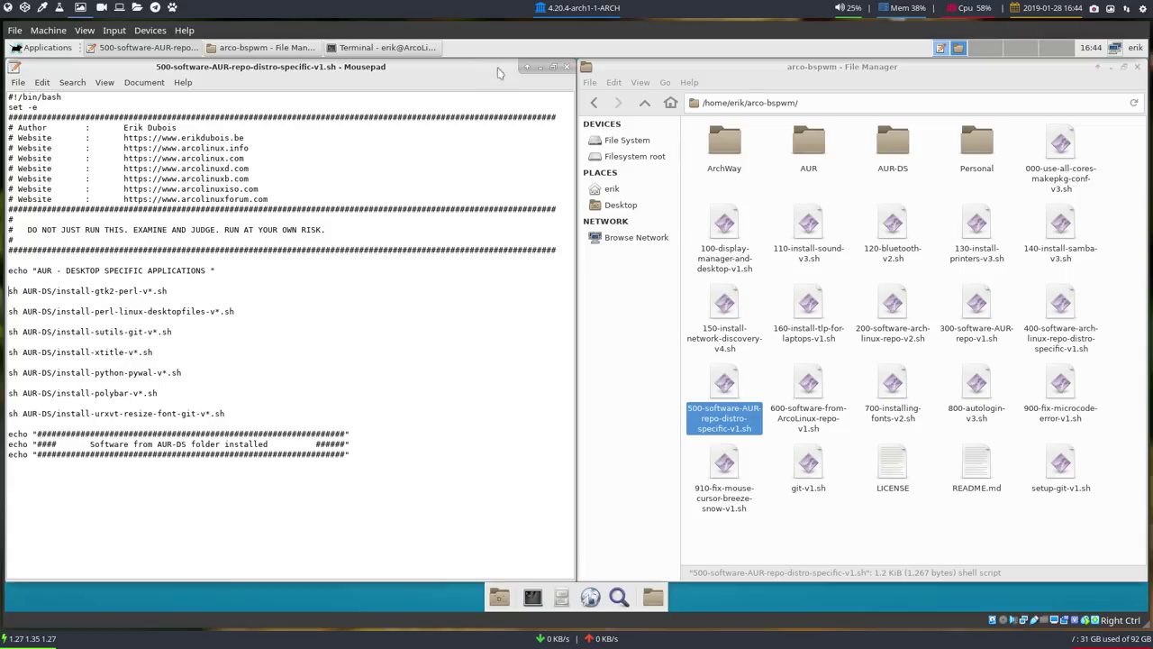
Close the AUR script editor and watch the terminal until polybar and urxvt-resize-font-git finish installing
left_click(566, 68)
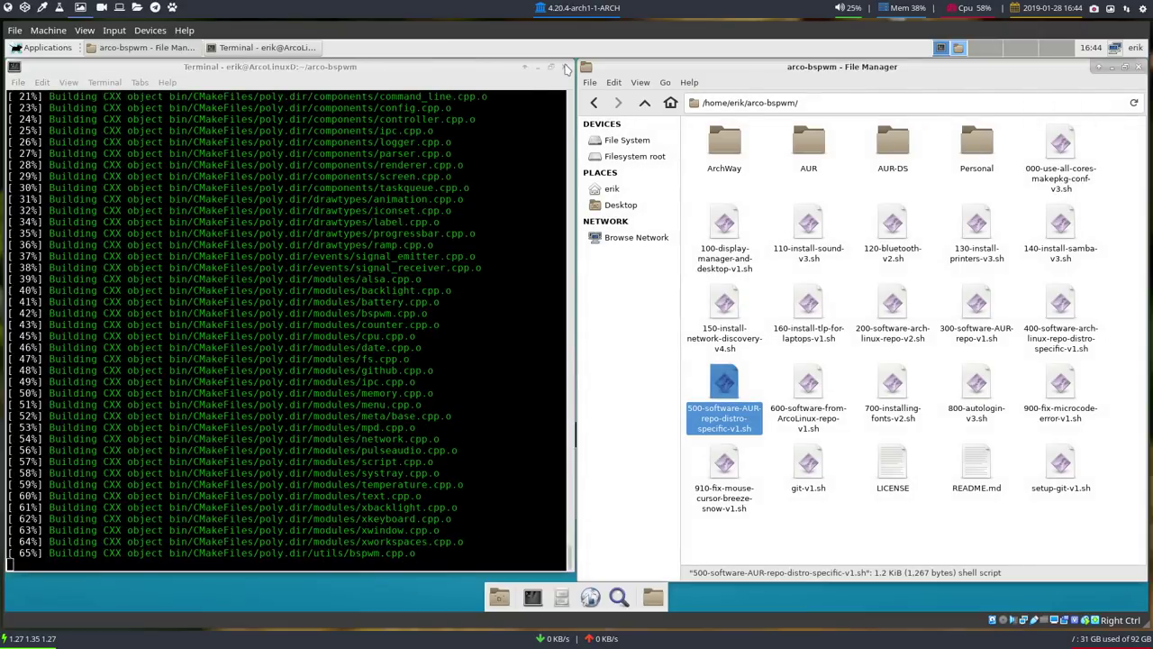
scroll(289, 336, "up", 5)
scroll(279, 335, "down", 5)
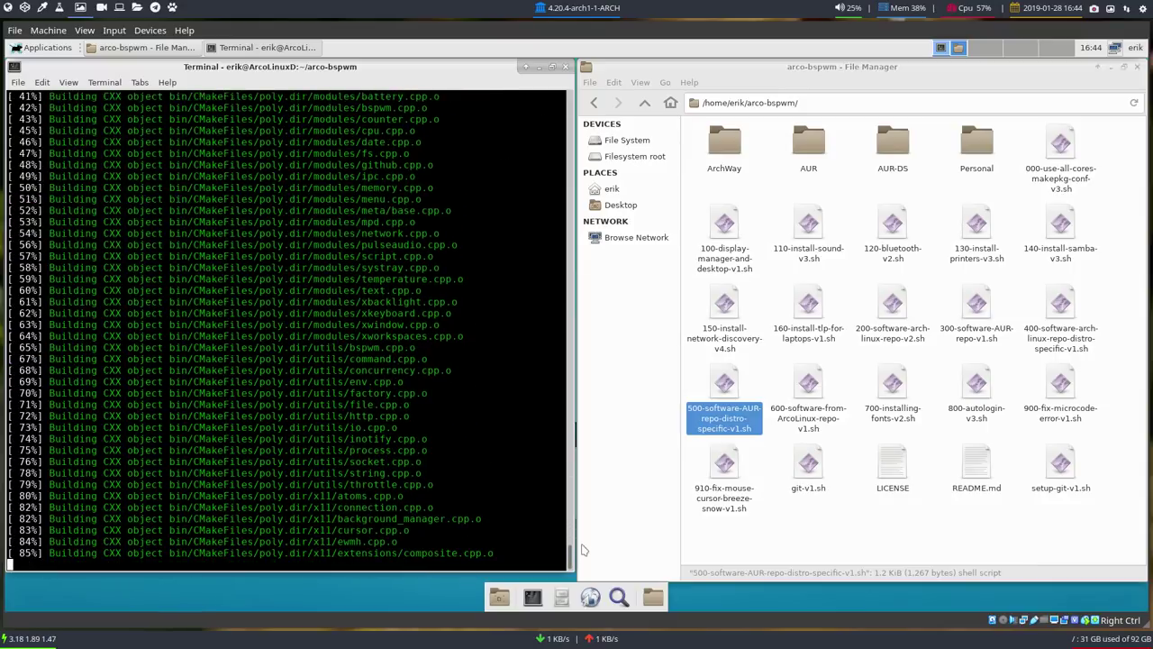
left_click_drag(570, 560, 579, 518)
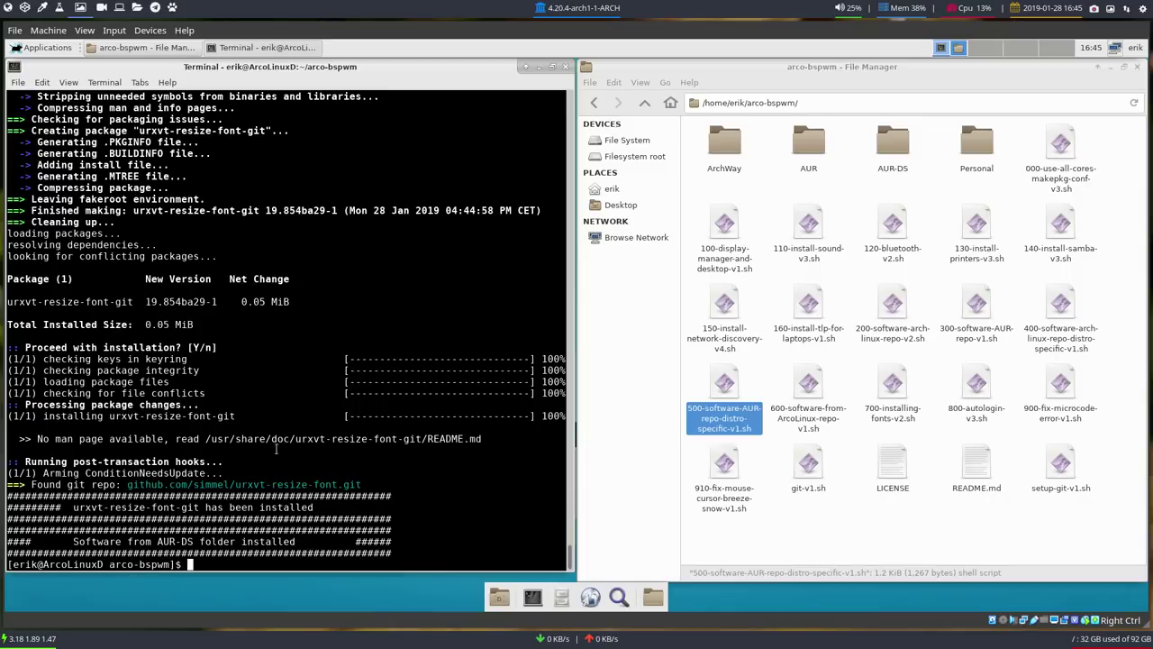
Run the 600 ArcoLinux repository script with ./6, installing Discord, Dropbox and Spotify
key("Up")
key("Down")
type("./6")
key("Tab")
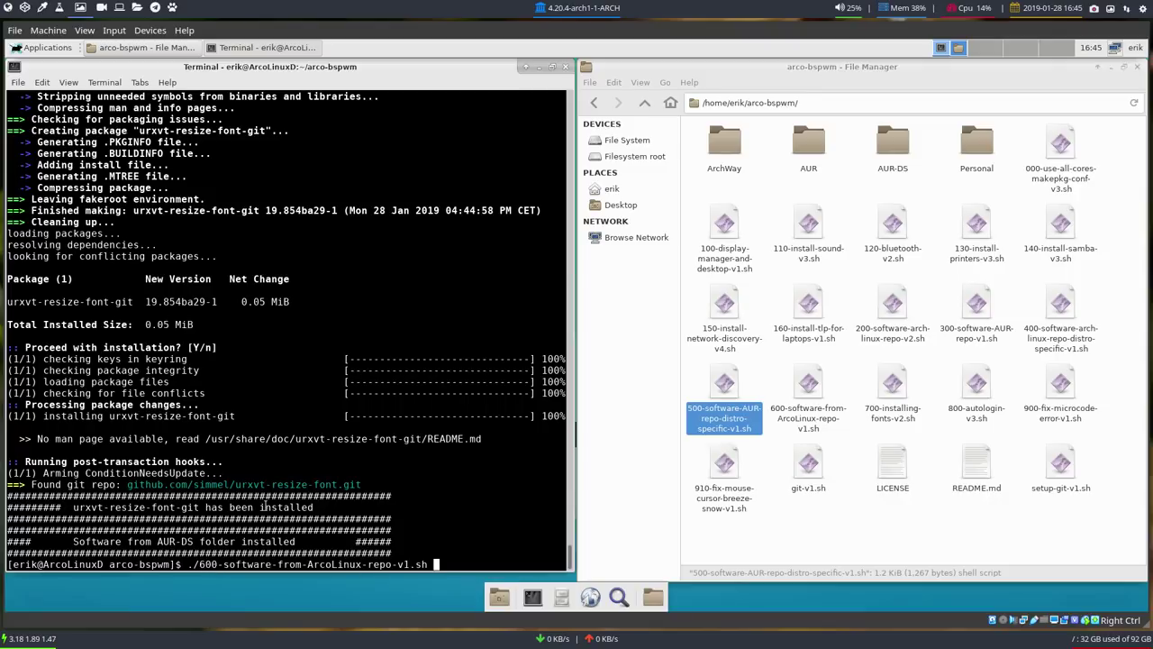
key("Return")
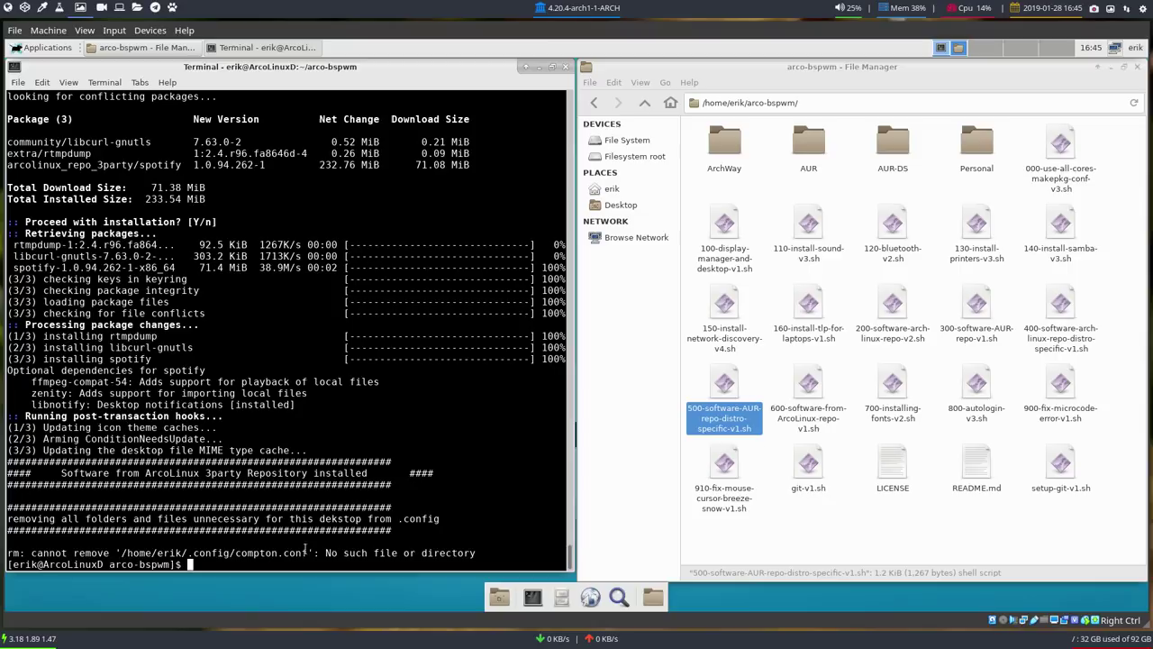
Inspect the compton.conf removal error and locate the 600 ArcoLinux repo script file
left_click_drag(309, 553, 9, 554)
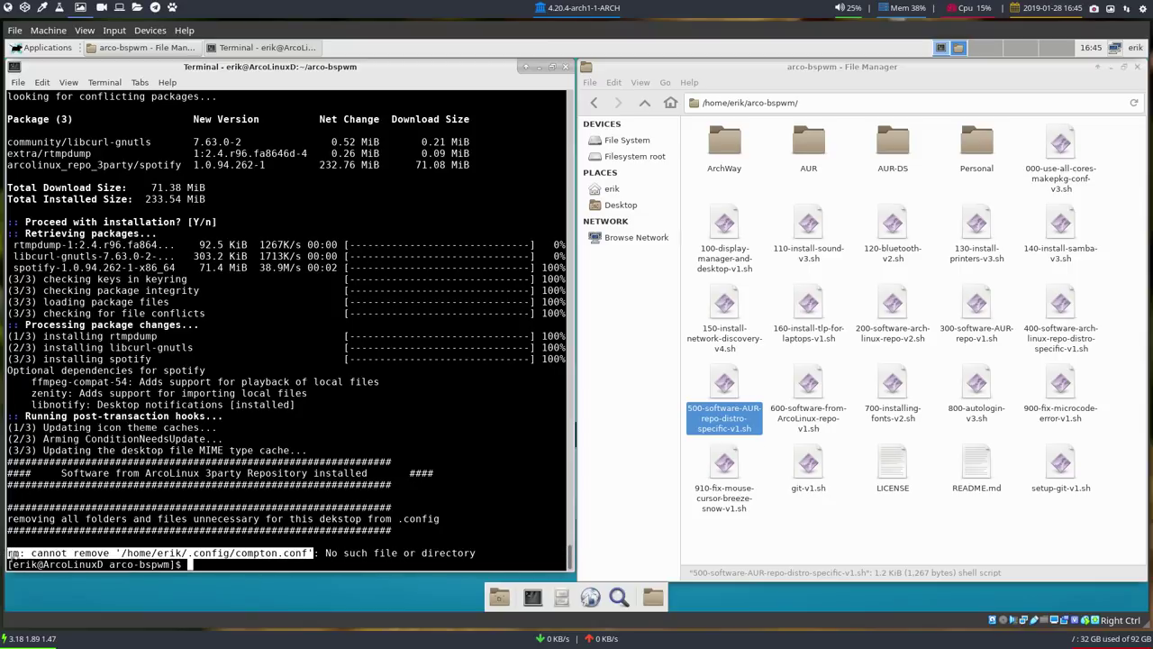
left_click(250, 557)
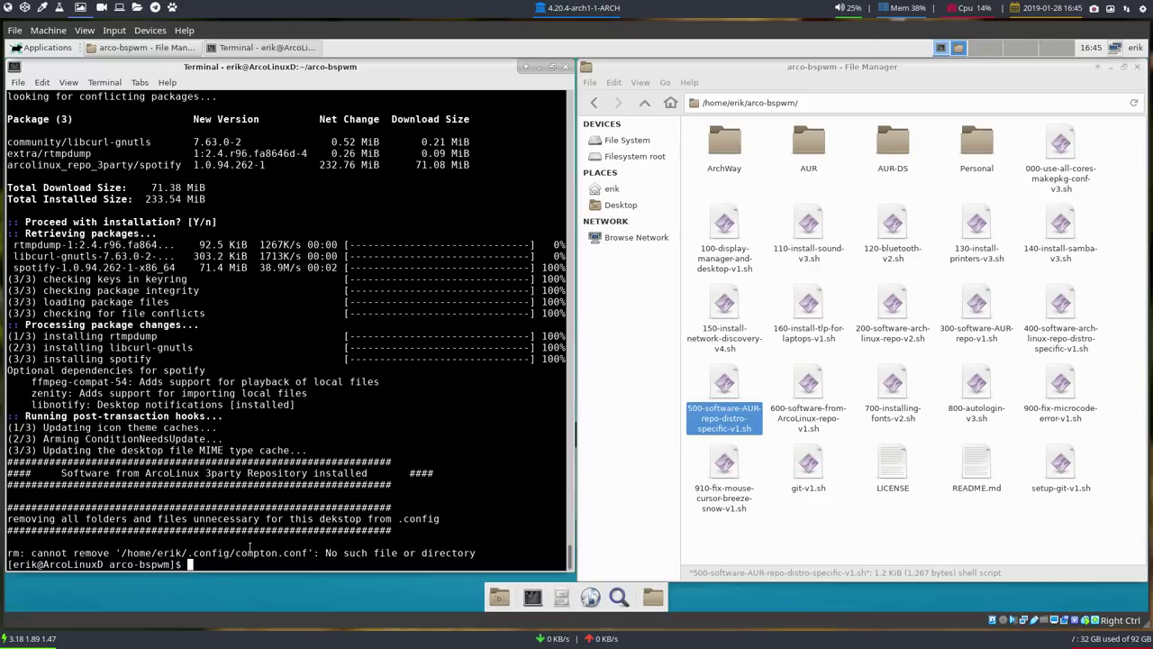
left_click(808, 385)
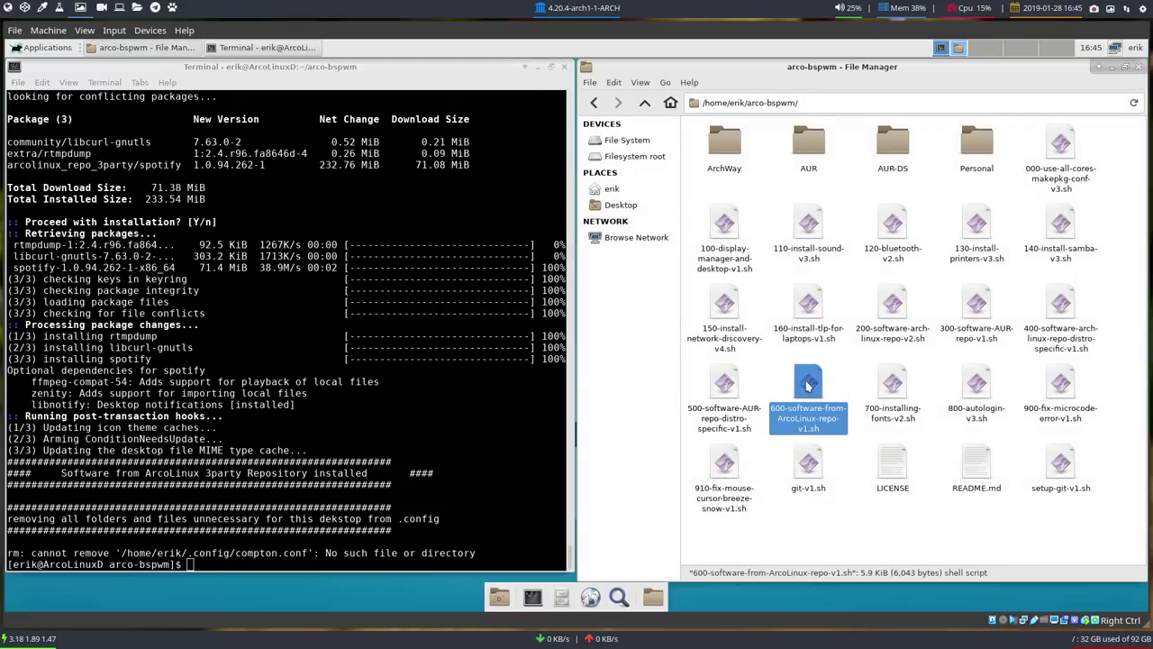
right_click(808, 385)
left_click(852, 407)
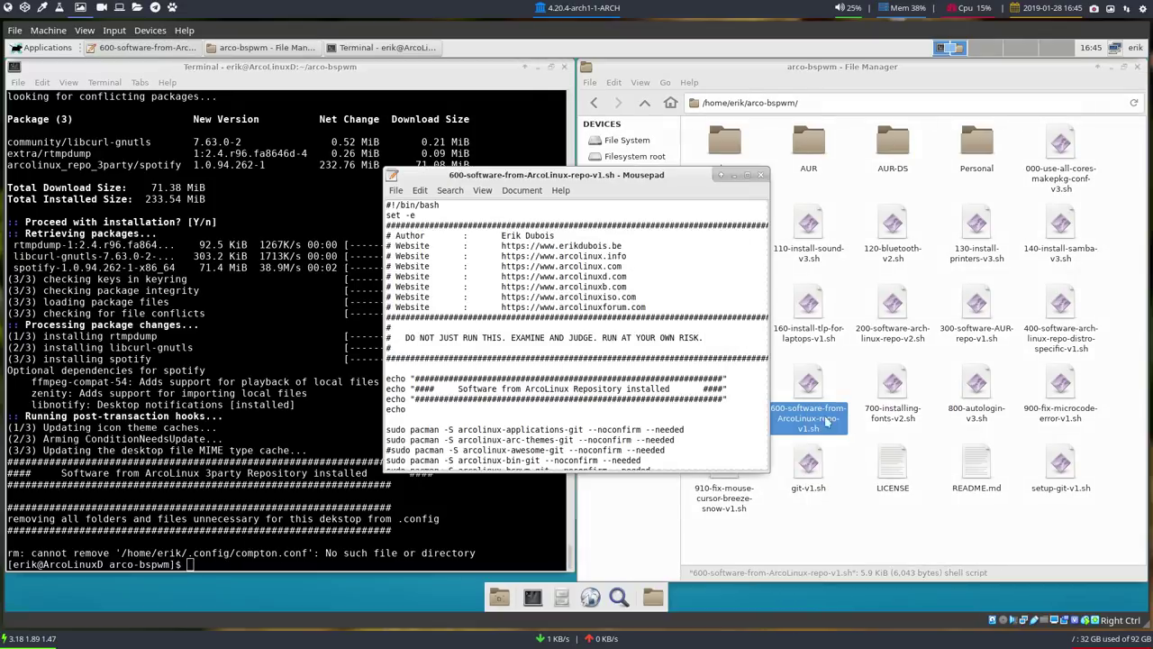
Delete the rm ~/.config/compton.conf line from the 600 script in Mousepad and close it
double_click(744, 173)
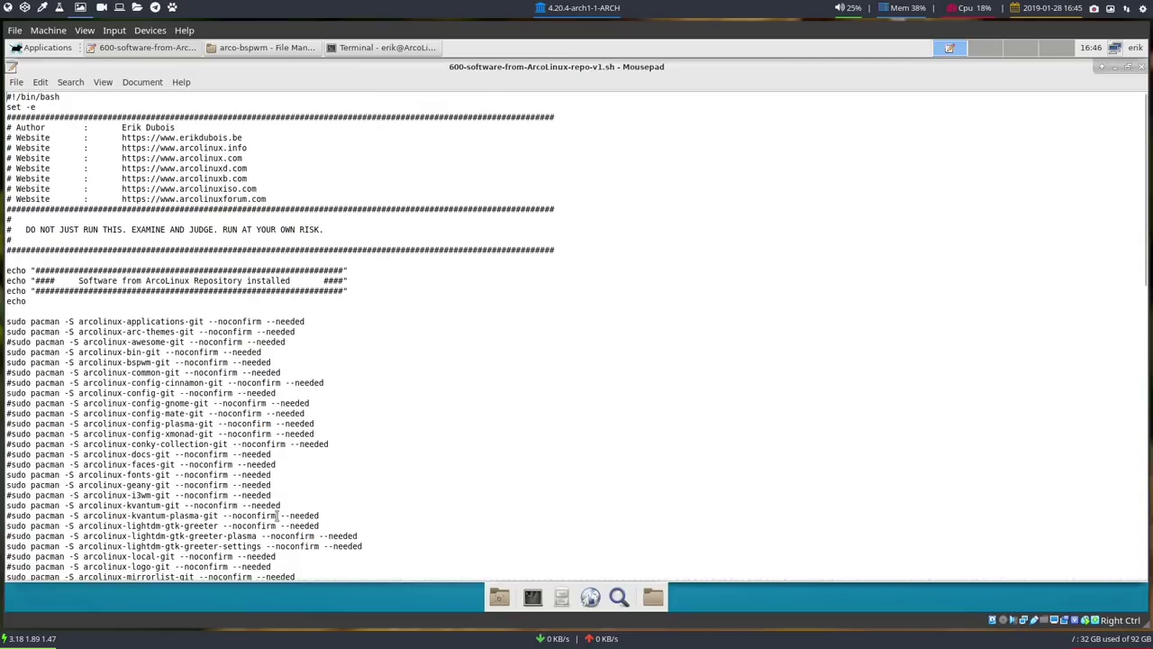
scroll(276, 517, "down", 15)
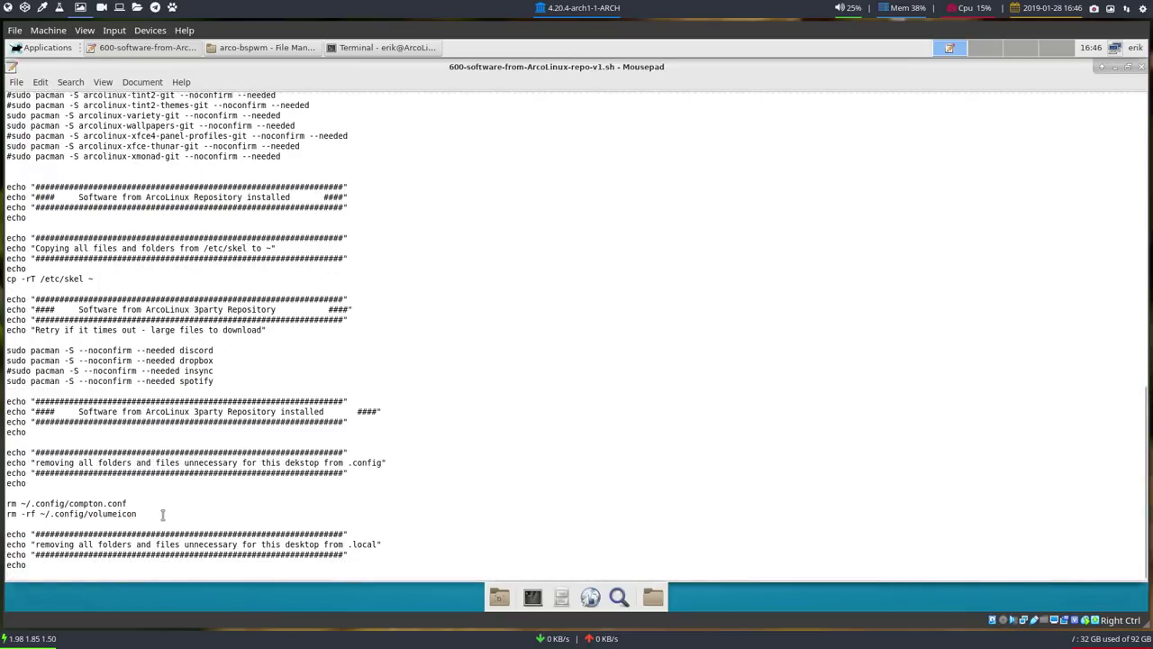
left_click_drag(127, 503, 5, 504)
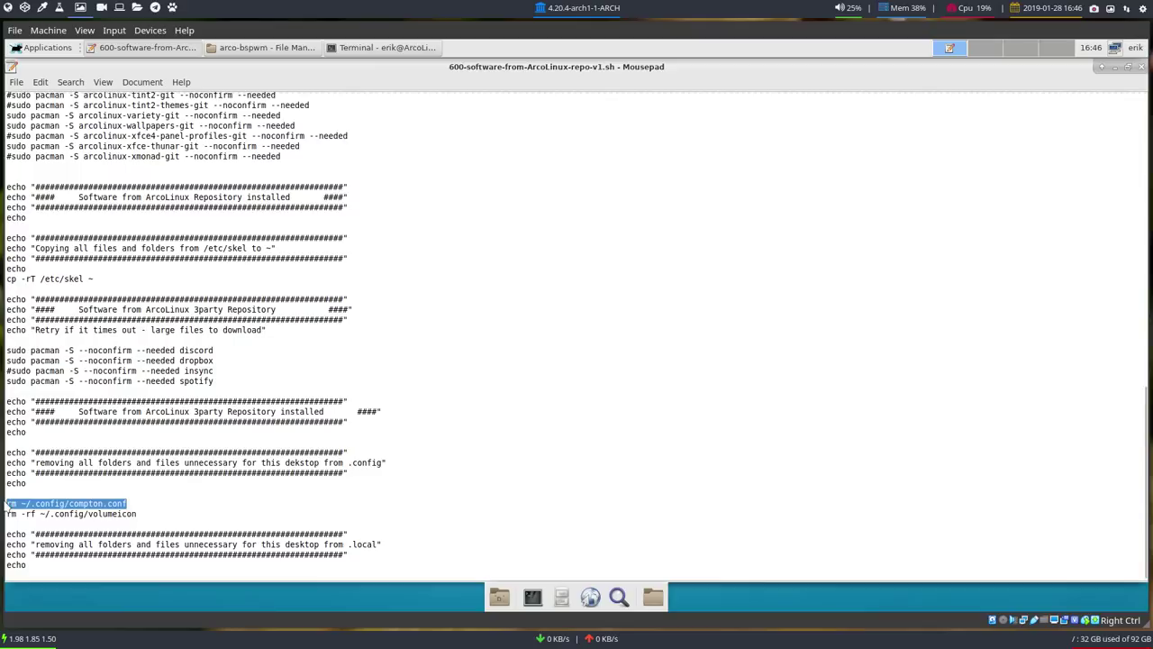
key("Delete")
key("Delete")
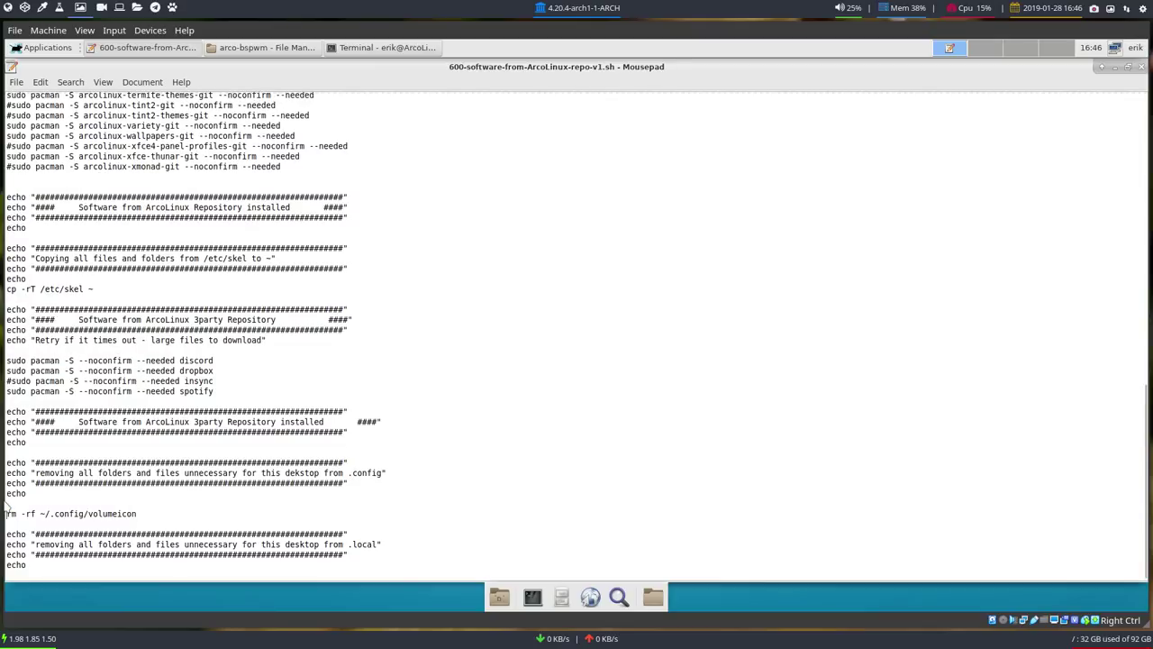
left_click(1138, 67)
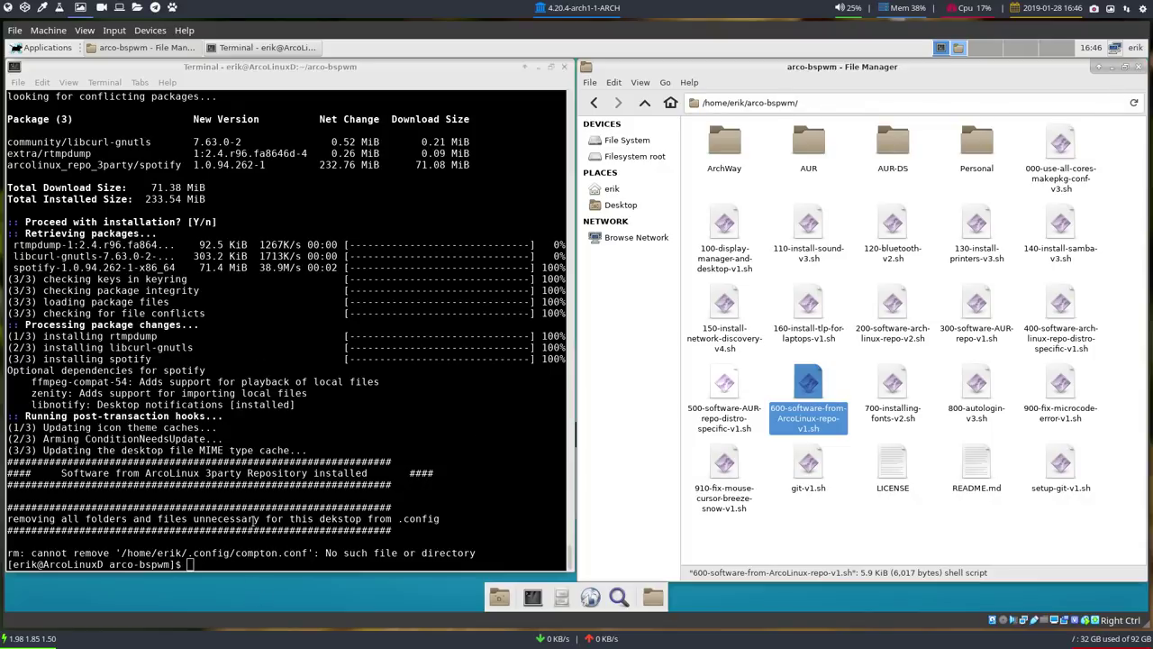
Shut down the ArcoLinuxD guest from the Xfce user menu, cancelling the first attempt
left_click(255, 520)
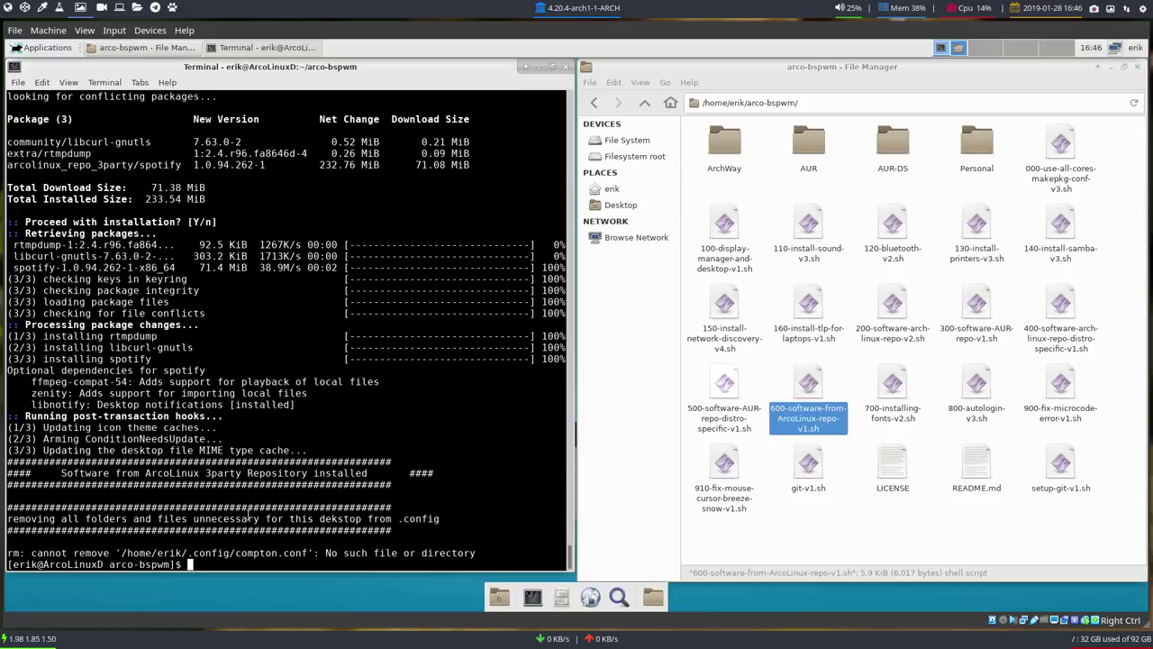
type("x")
key("BackSpace")
left_click(40, 49)
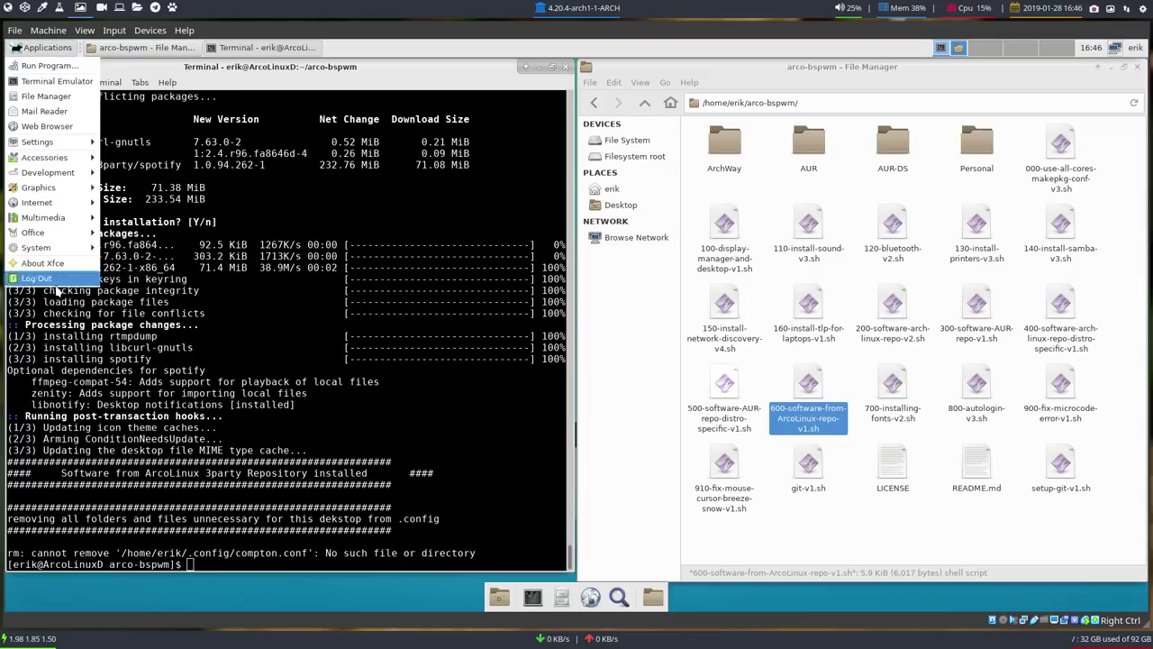
left_click(1140, 59)
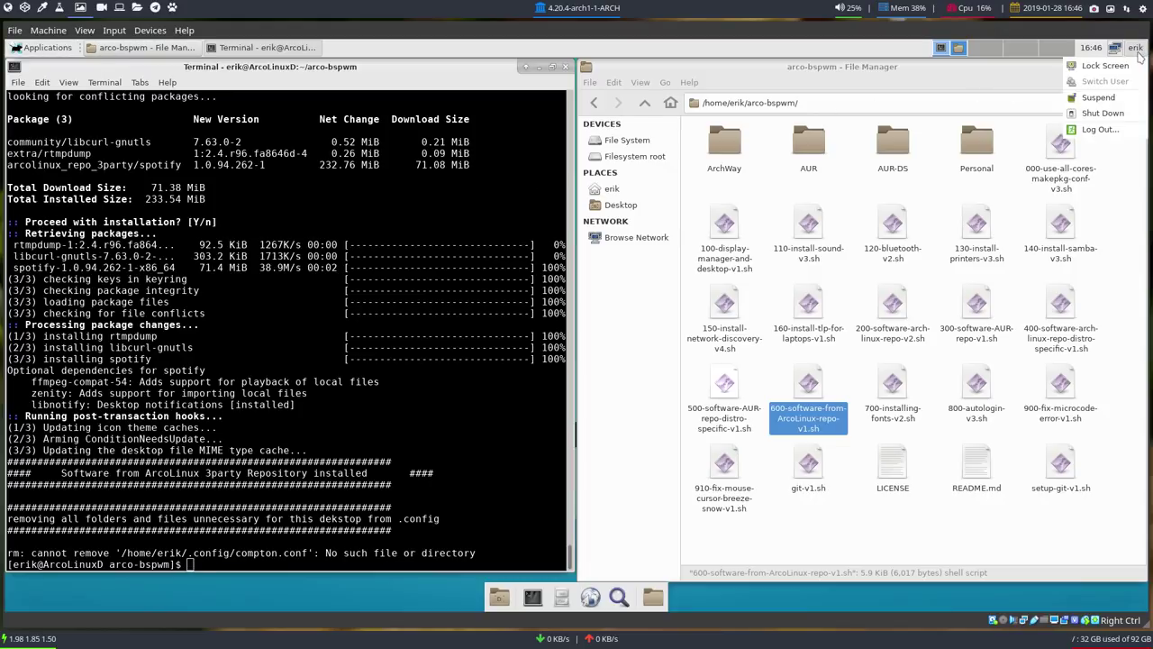
left_click(1102, 113)
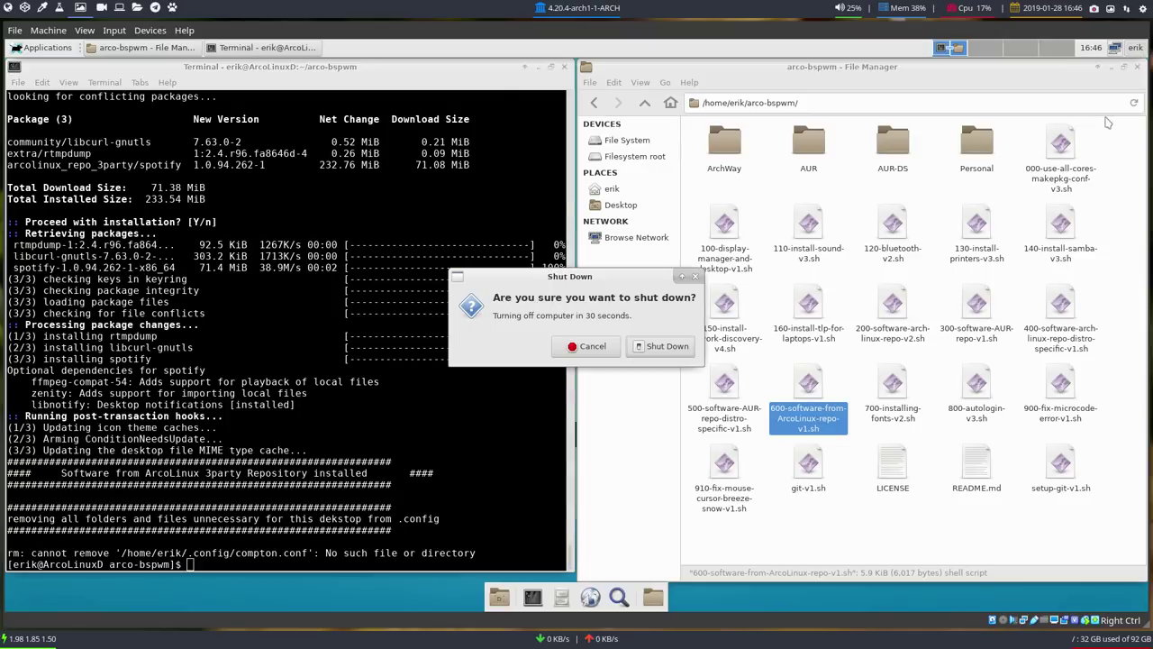
left_click(609, 348)
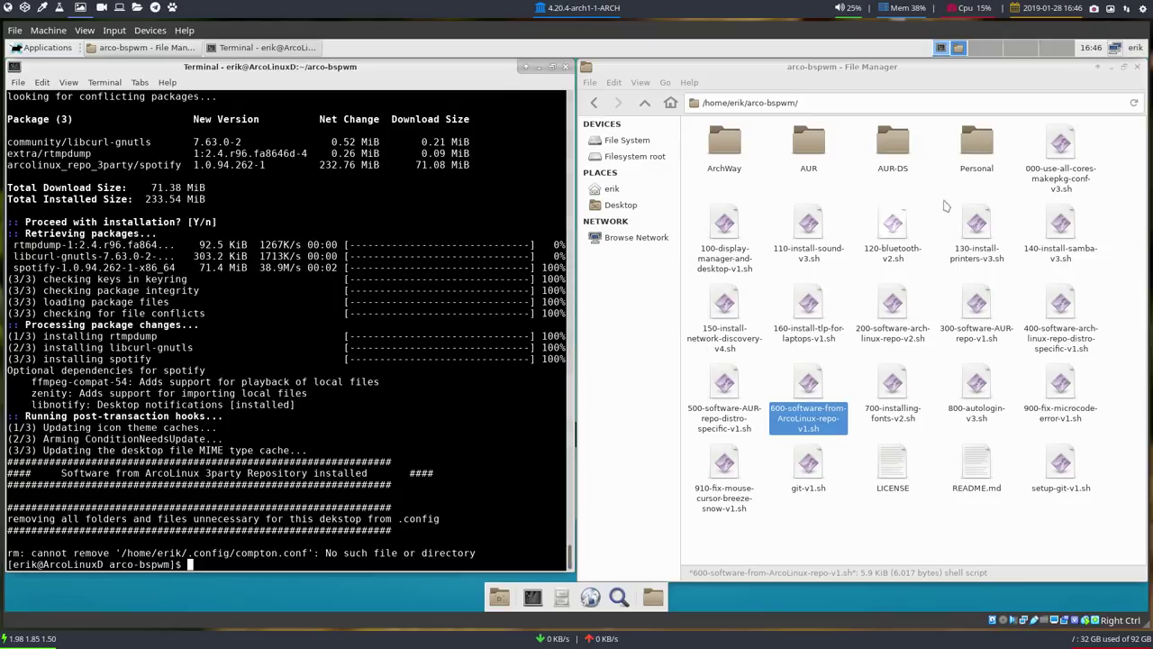
left_click(1137, 51)
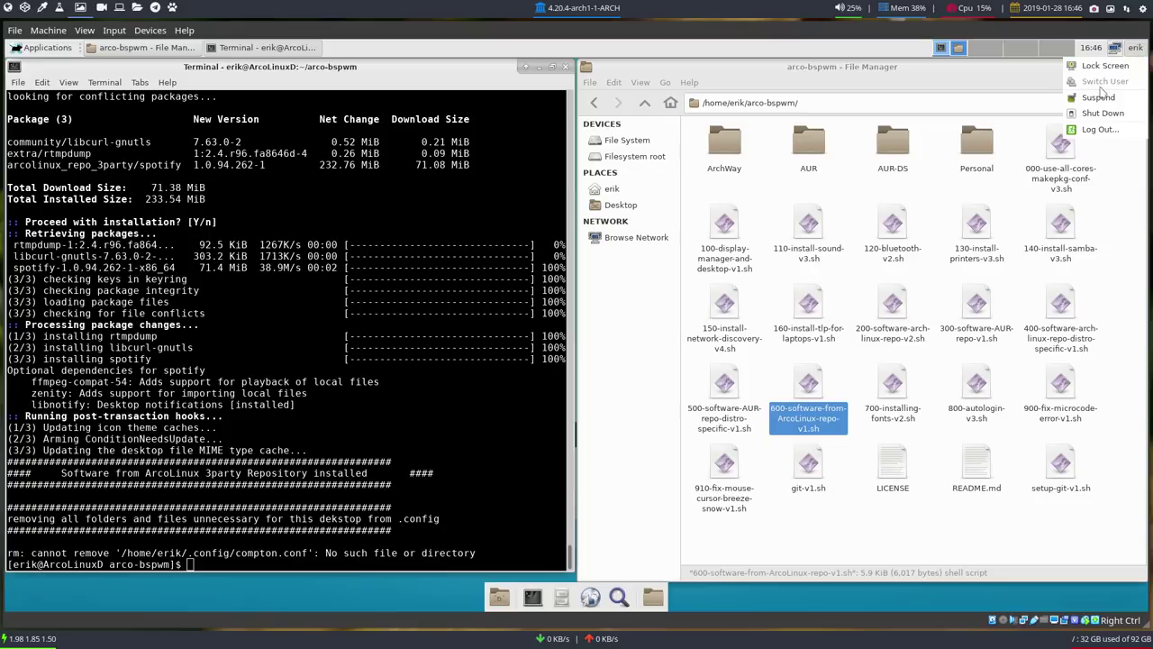
left_click(1102, 113)
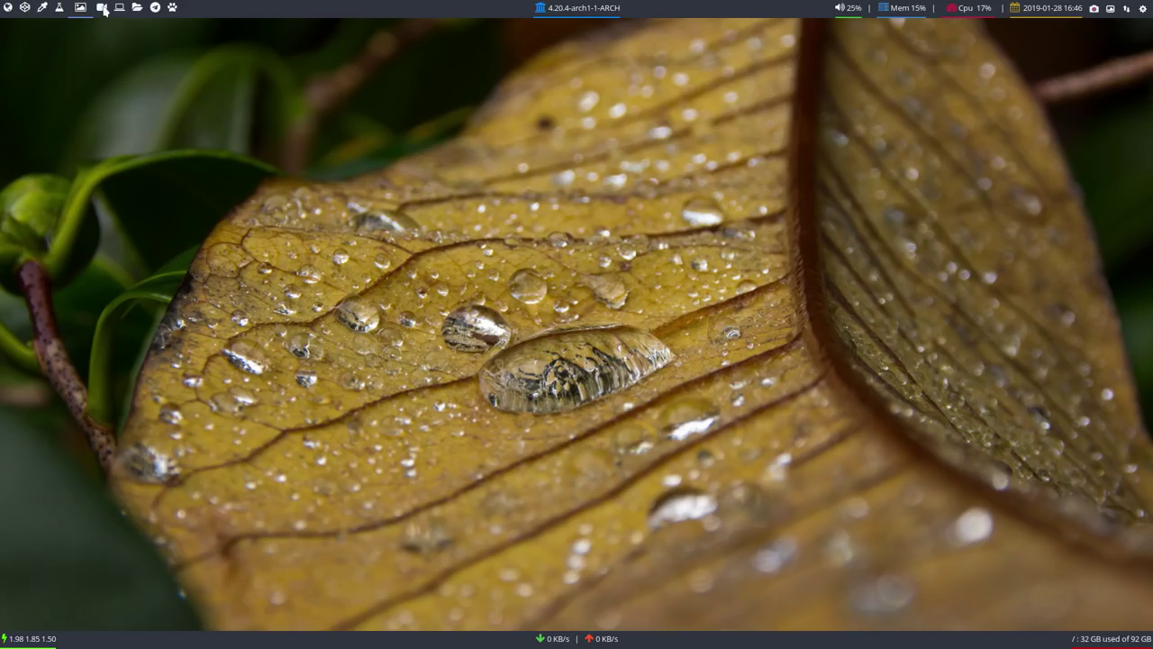
Restart the ArcoLinuxD VM, boot the default GRUB entry, and switch its display to full screen
left_click(119, 8)
double_click(108, 132)
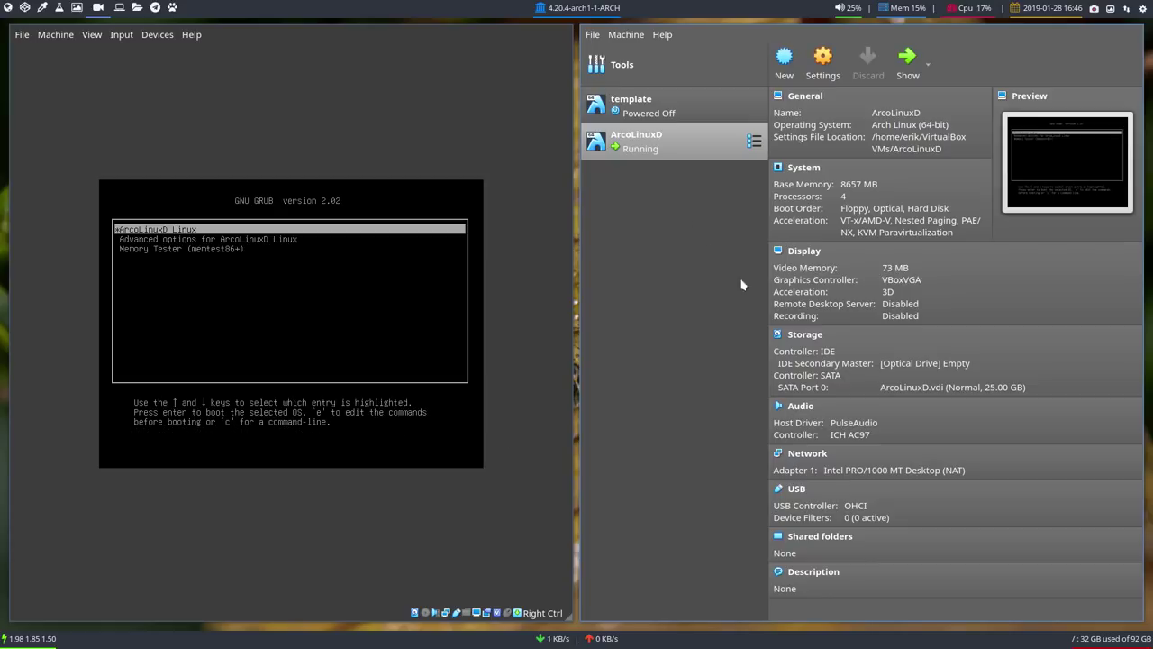
left_click(404, 251)
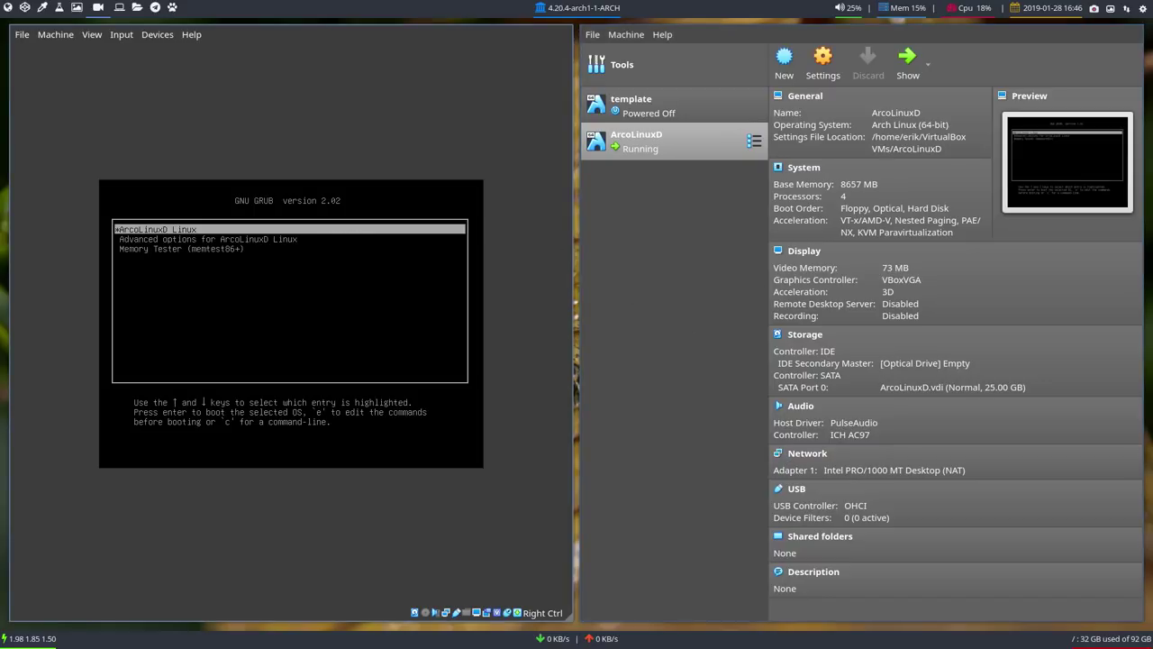
key("Return")
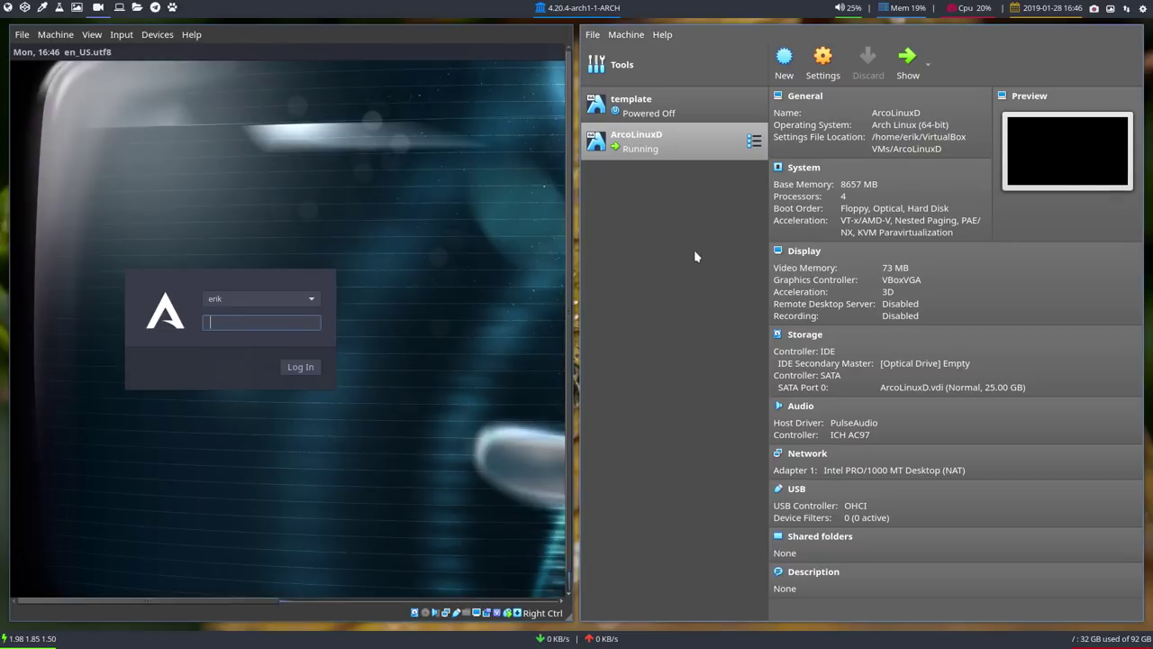
key("super+m")
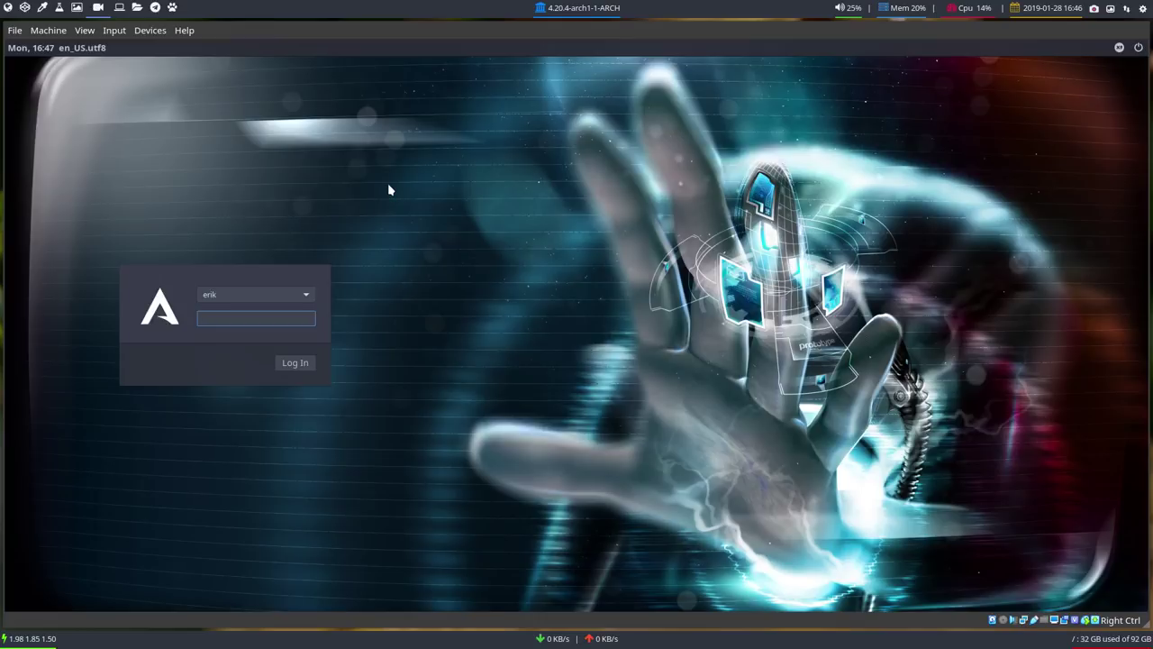
Enter the user password, choose the bspwm session in LightDM, and log in
type("**")
left_click(1119, 47)
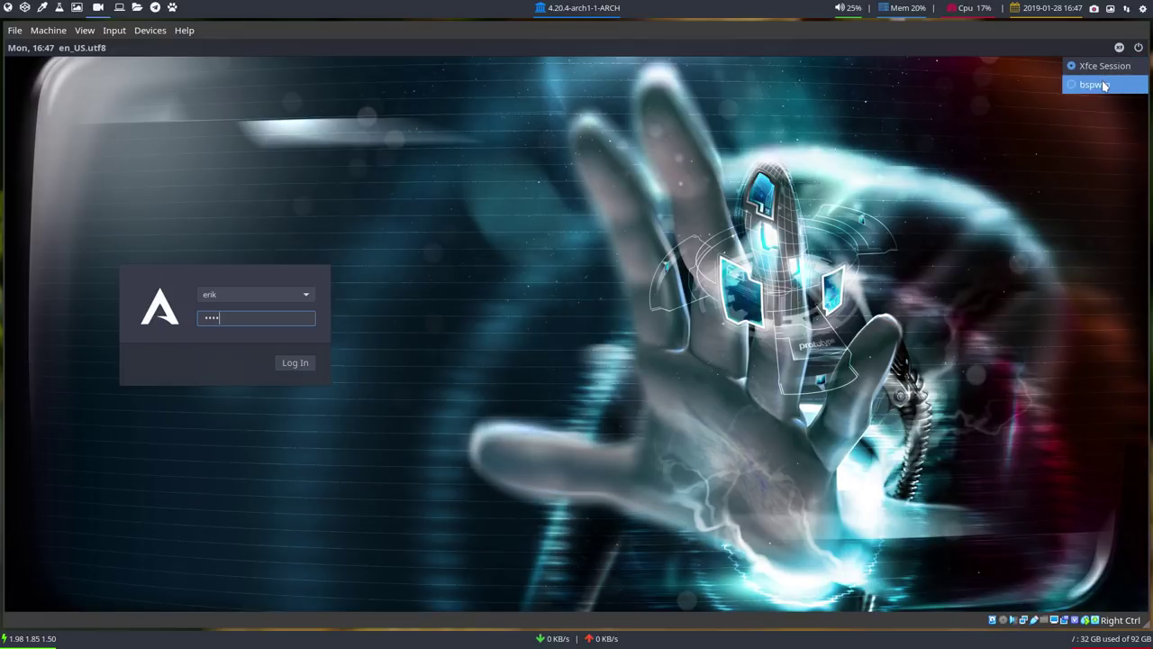
left_click(1101, 86)
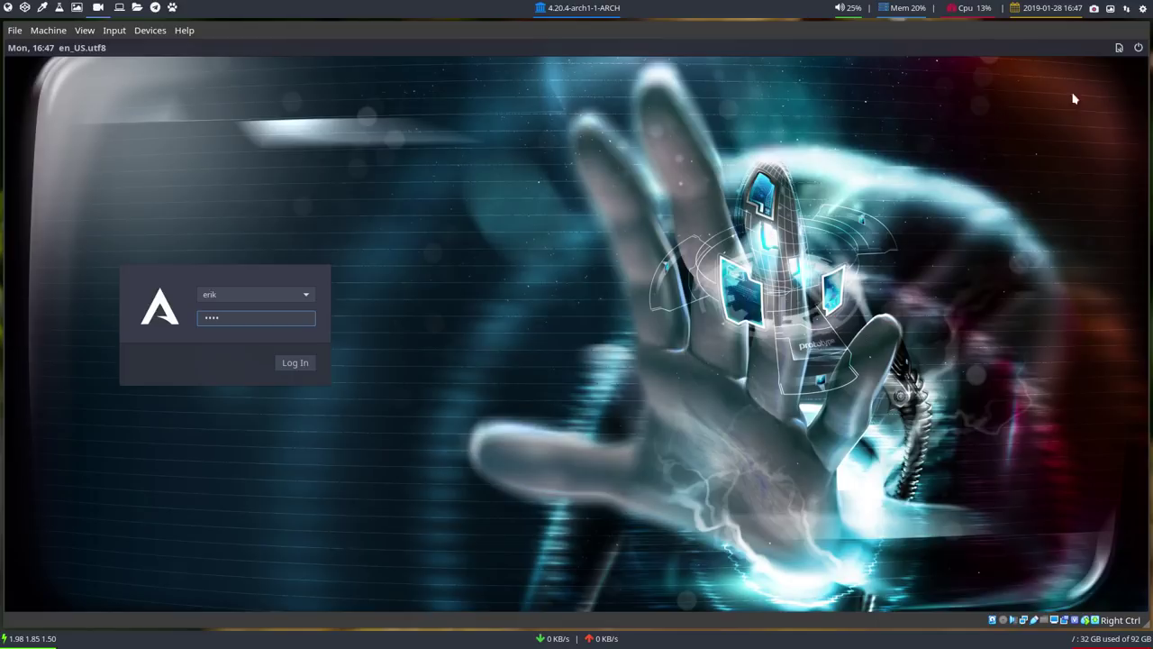
left_click(1126, 51)
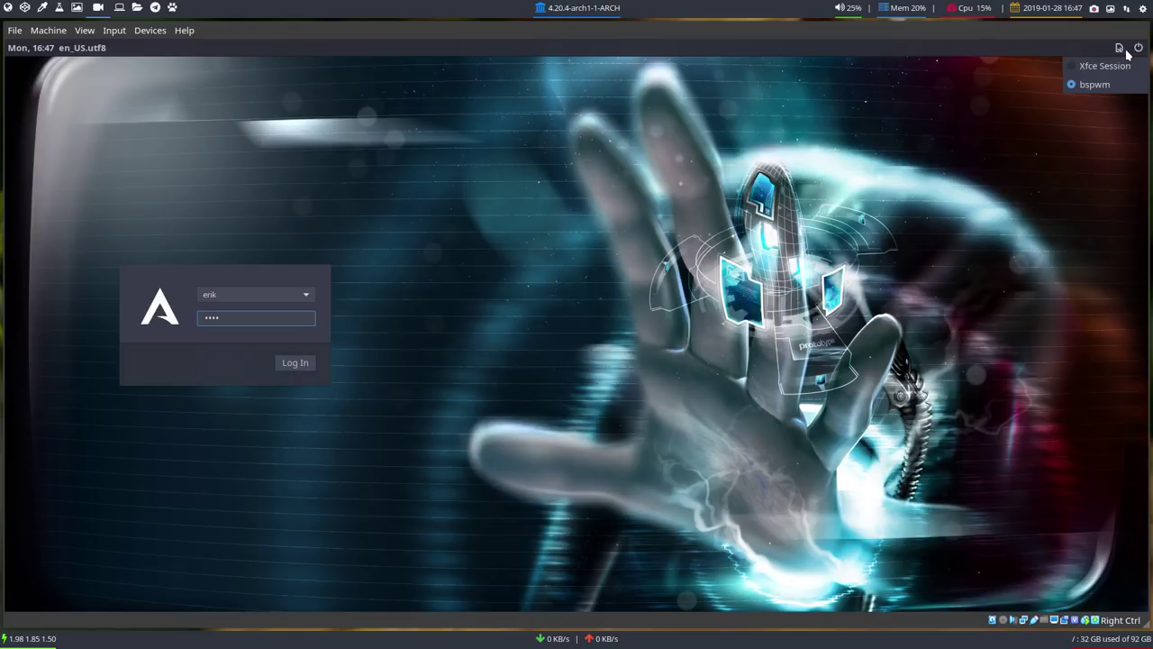
left_click(1096, 84)
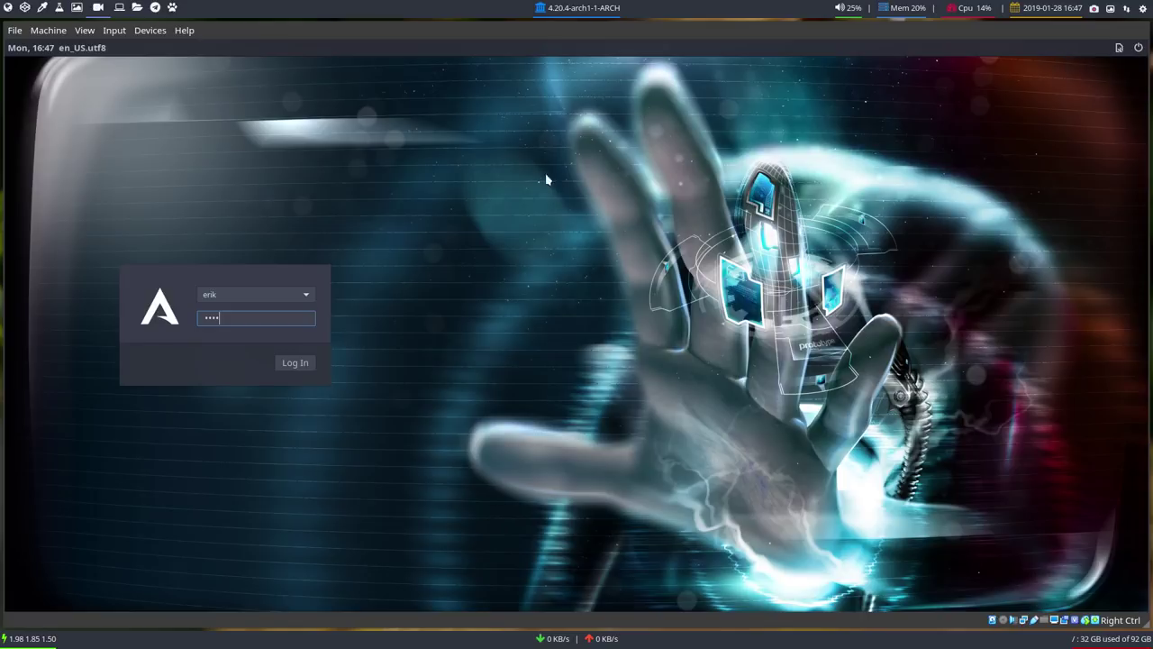
left_click(302, 362)
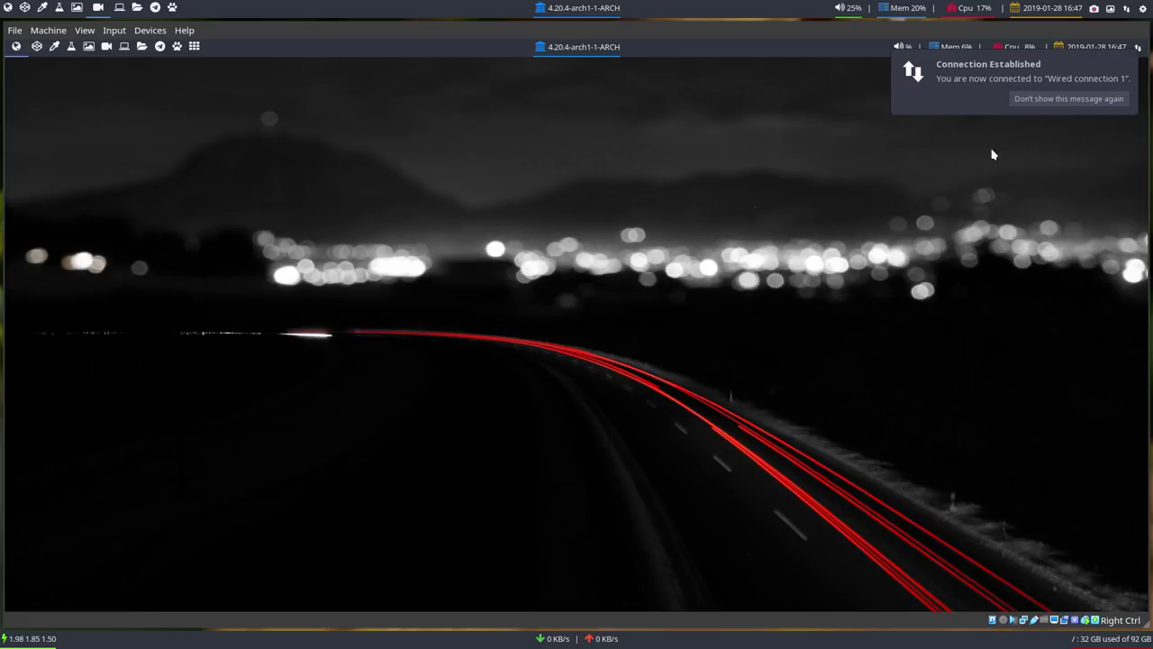
Dismiss the network notification, check the network menu, and log out of bspwm via super+x
left_click(1060, 99)
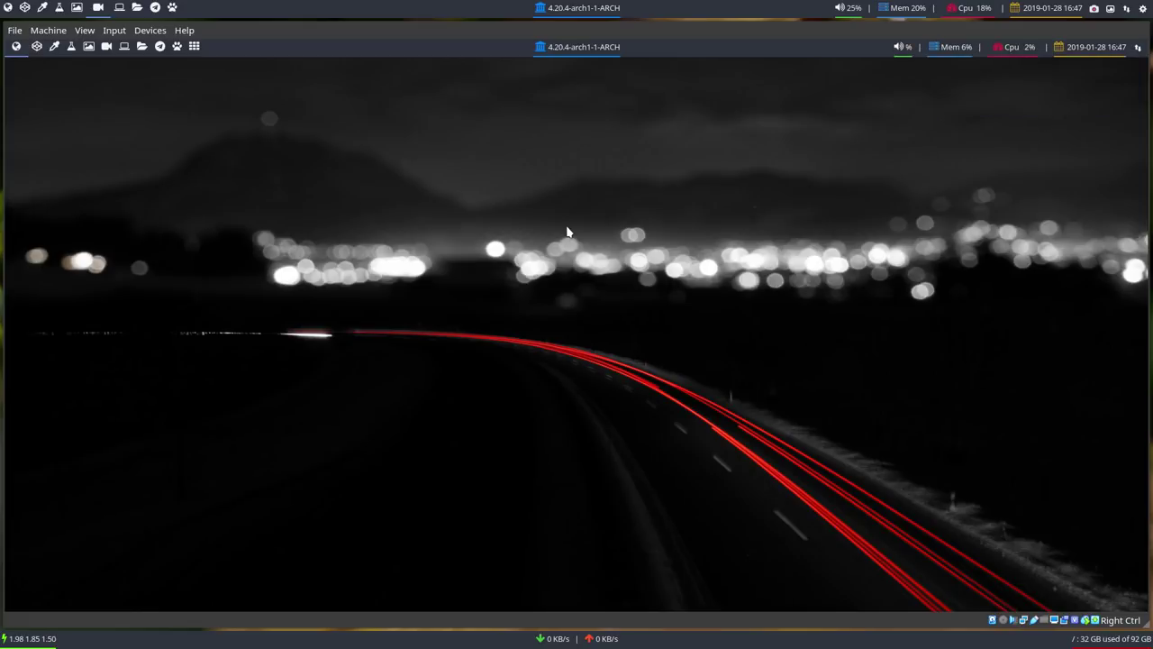
left_click(1138, 49)
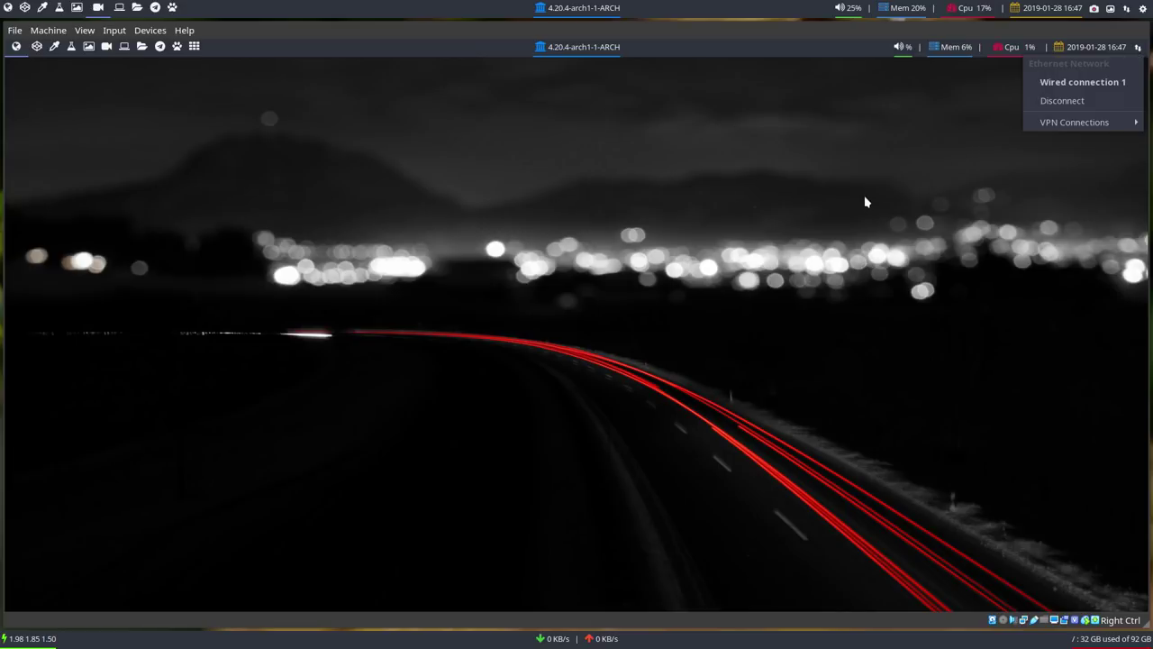
left_click(491, 291)
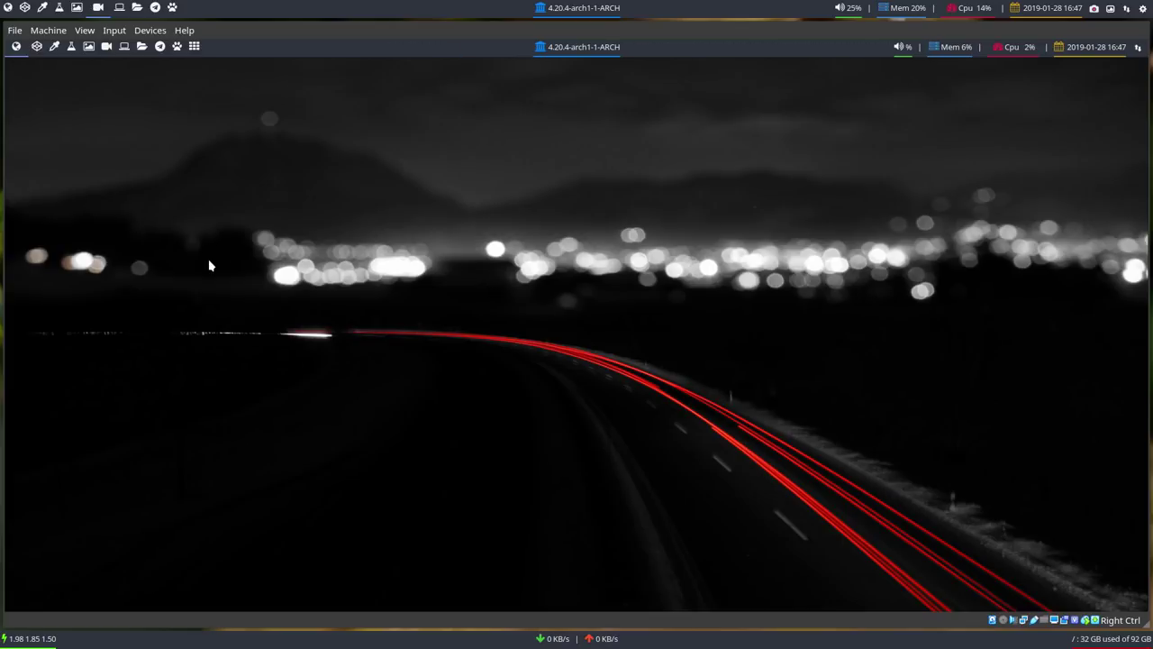
key("super+x")
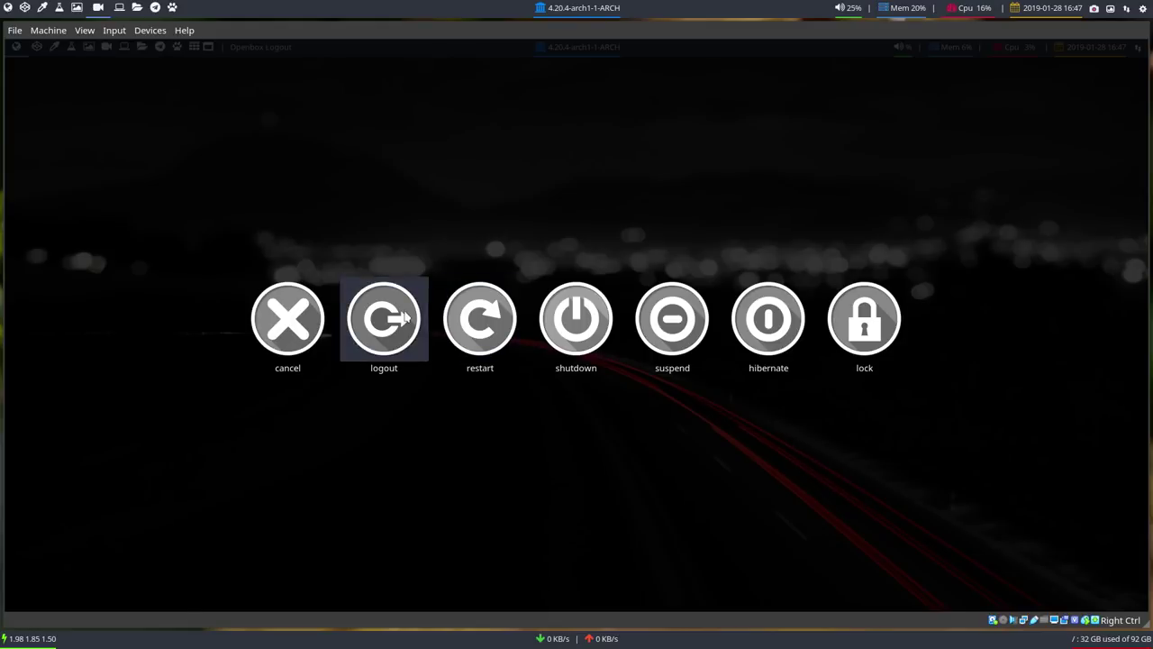
left_click(388, 317)
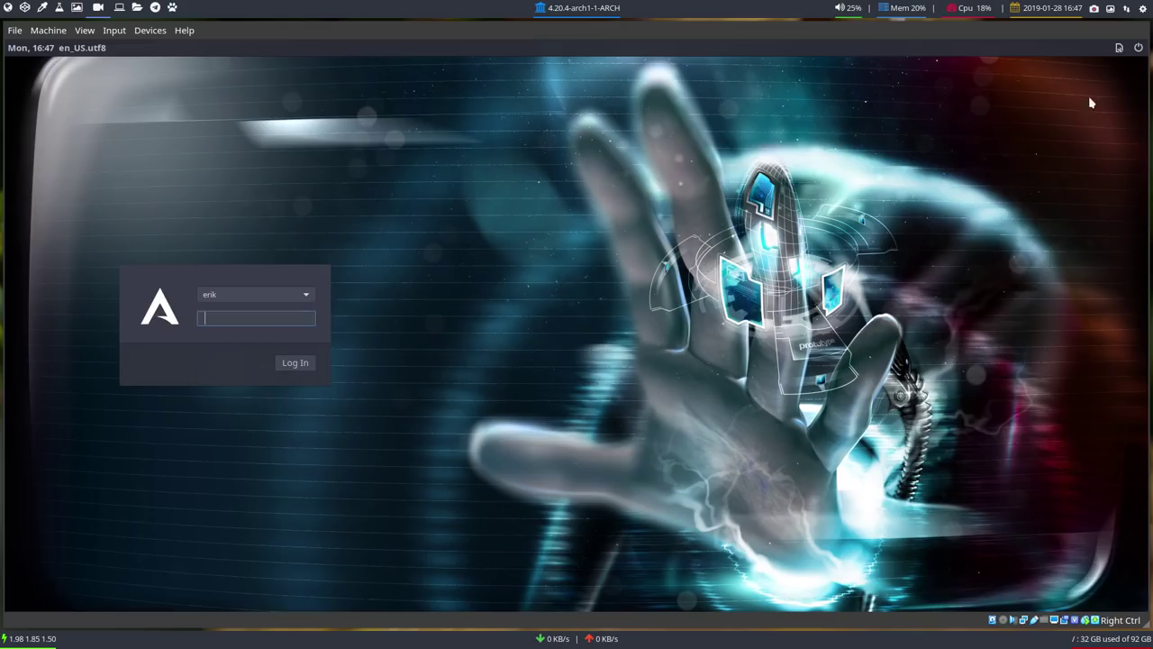
Log back in with the Xfce session, then open and close the Whisker application menu
left_click(1119, 51)
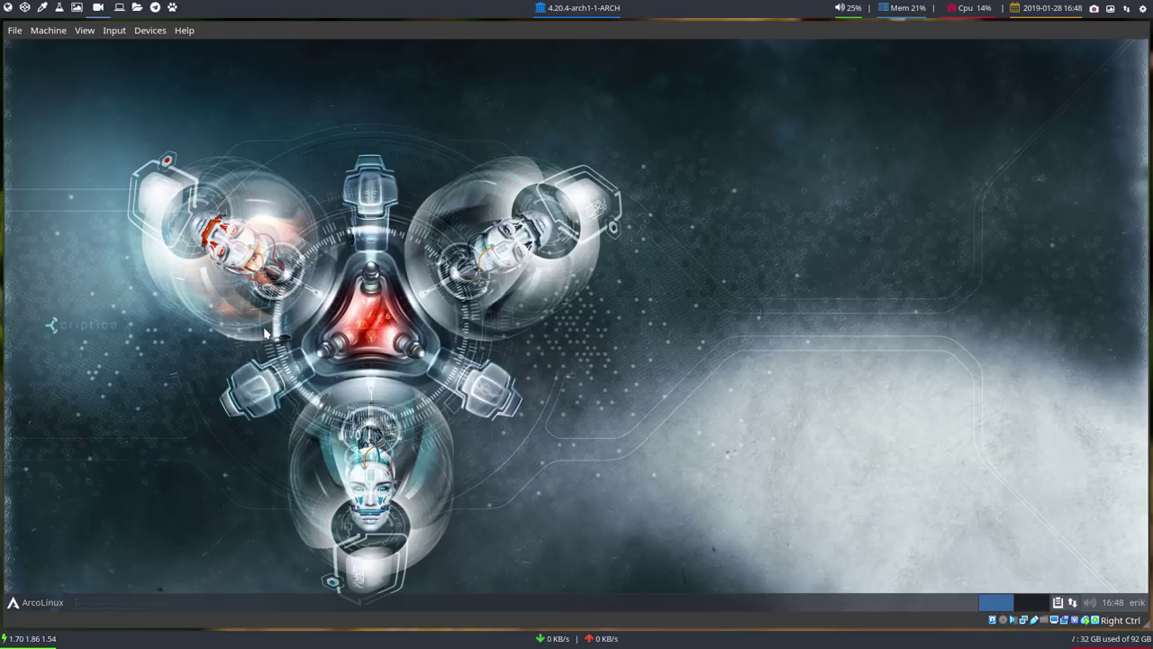
left_click(47, 604)
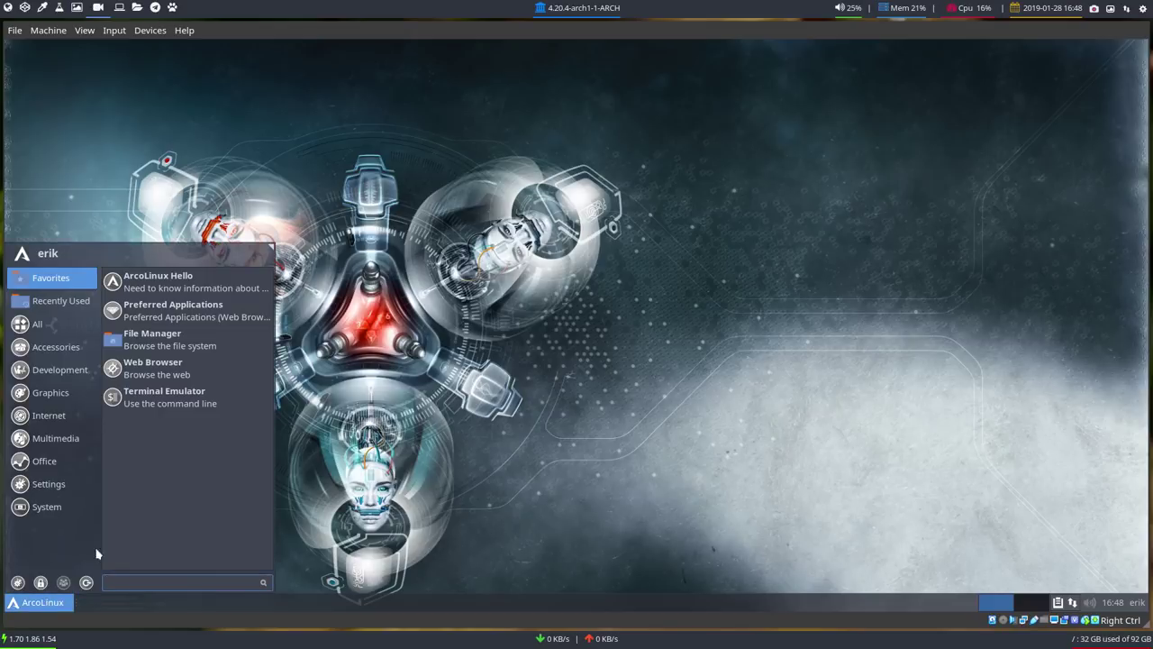
left_click(331, 424)
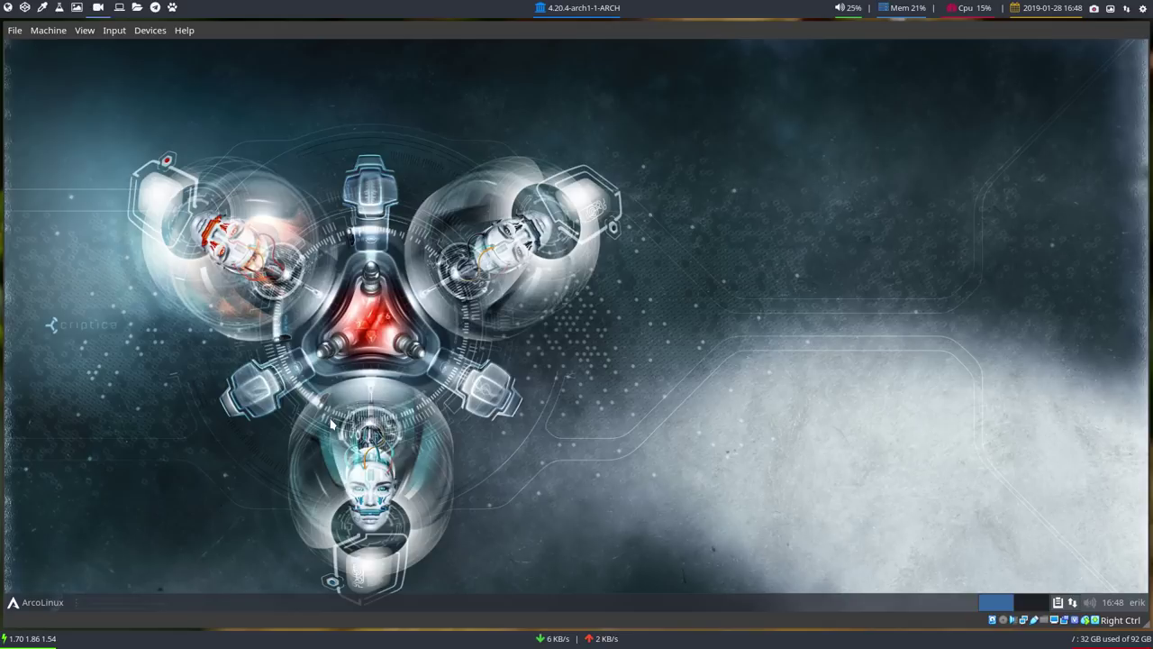